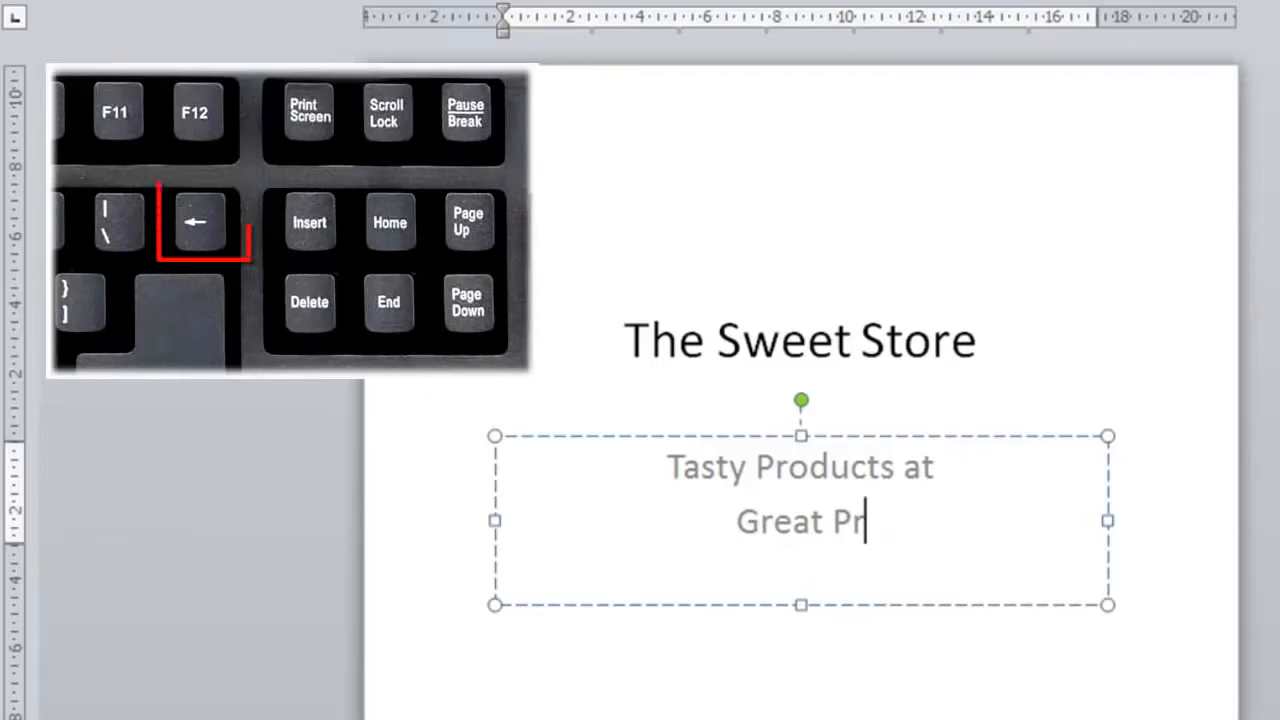
Step: Complete the subtitle's second line so it reads "Great Prices" and leave the text box
type("ices")
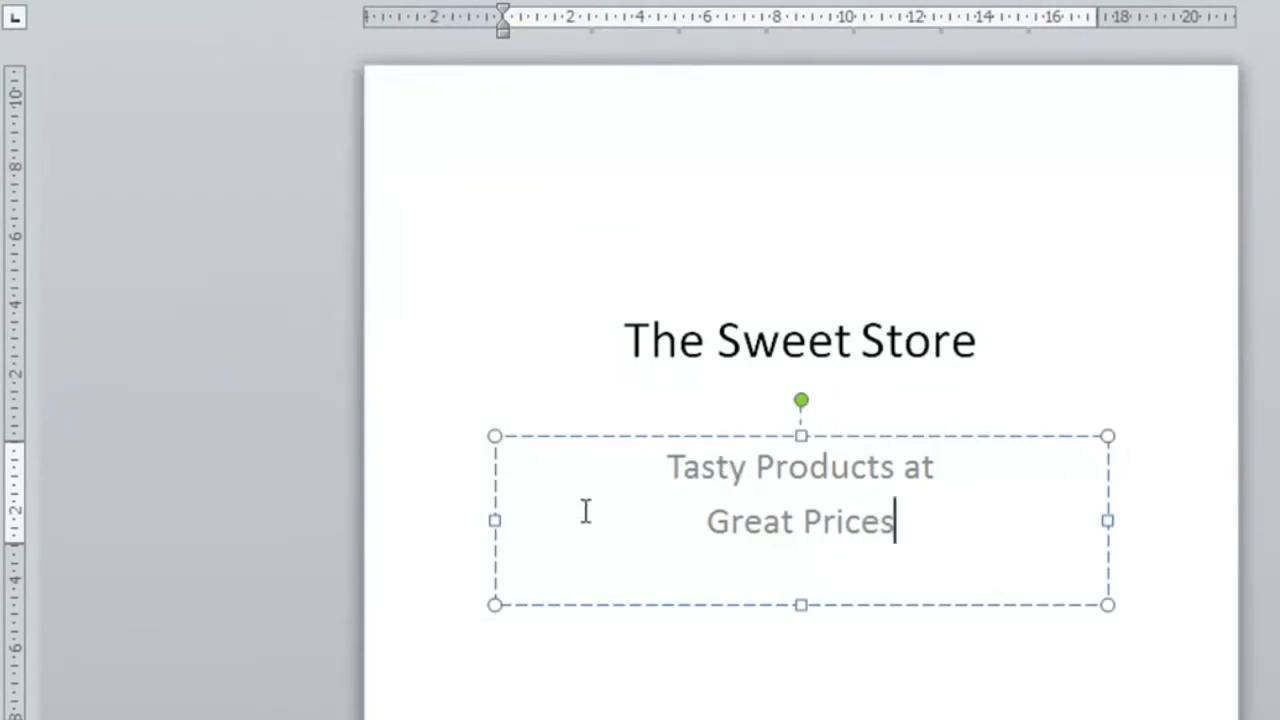
left_click(294, 501)
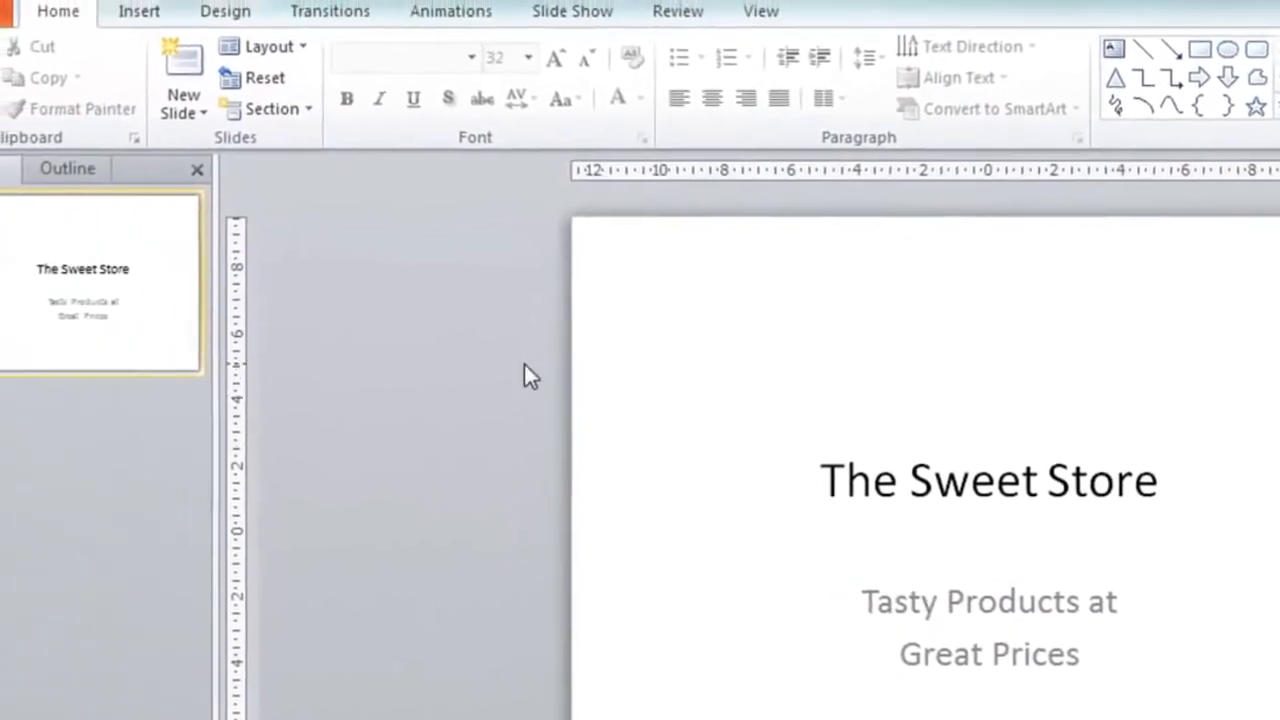
Step: Add a new slide after the title slide and title it "Awesome Doughnuts!"
left_click(185, 62)
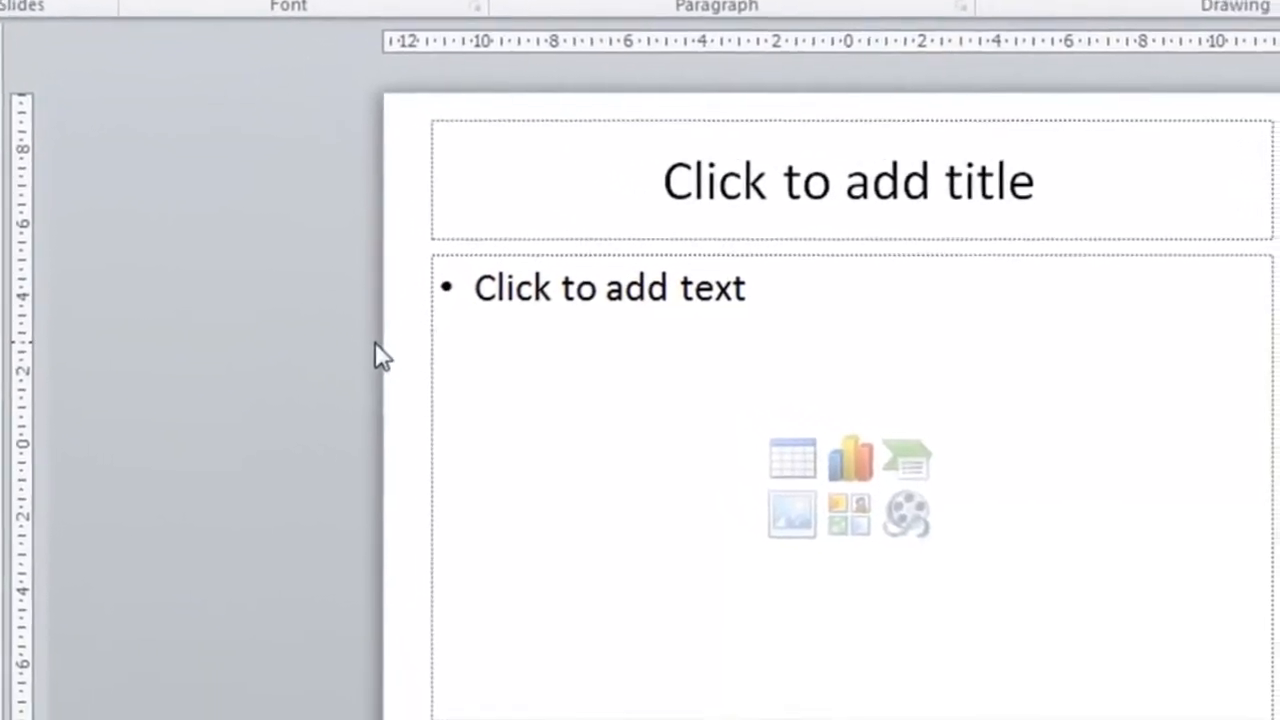
left_click(786, 126)
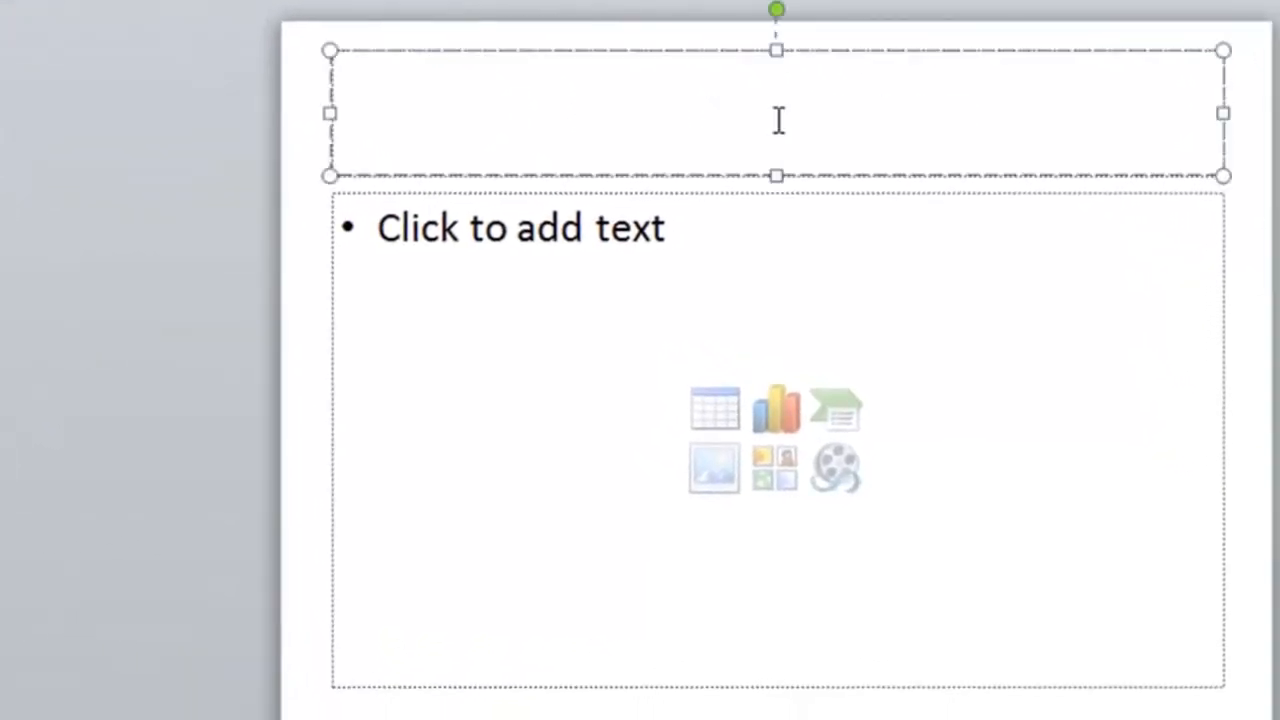
type("Awesome")
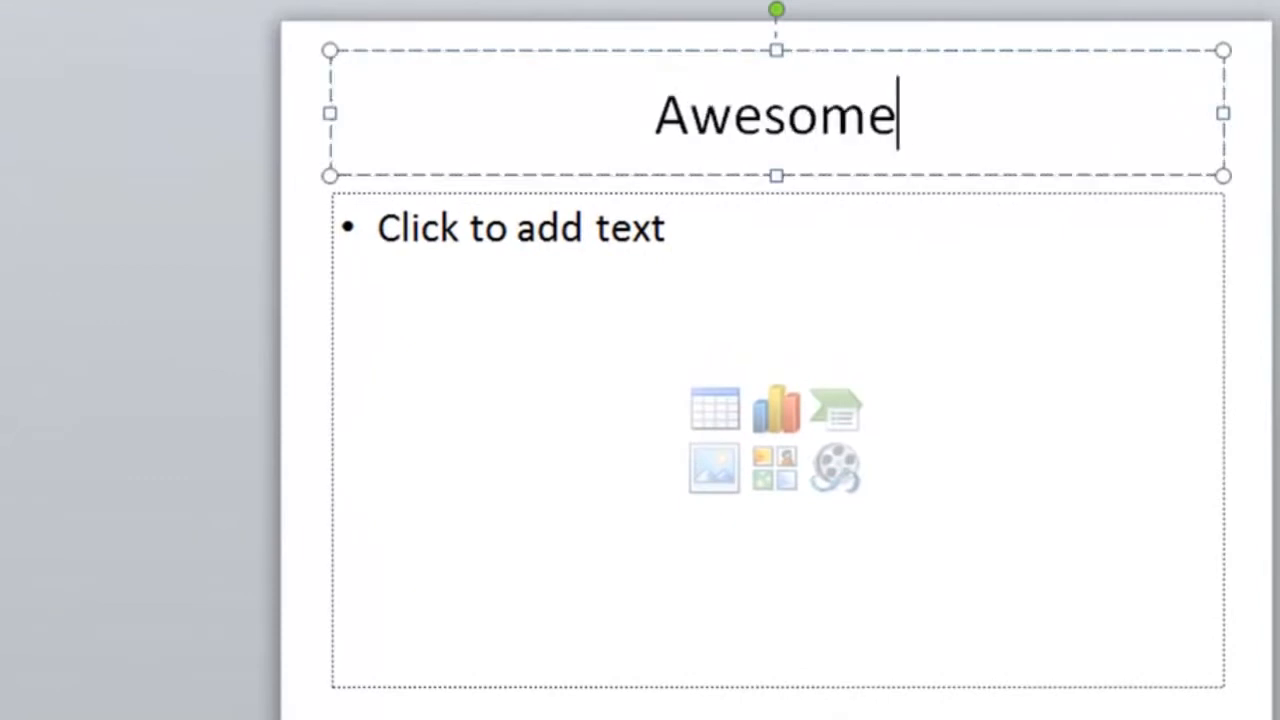
type(" Doughnuts")
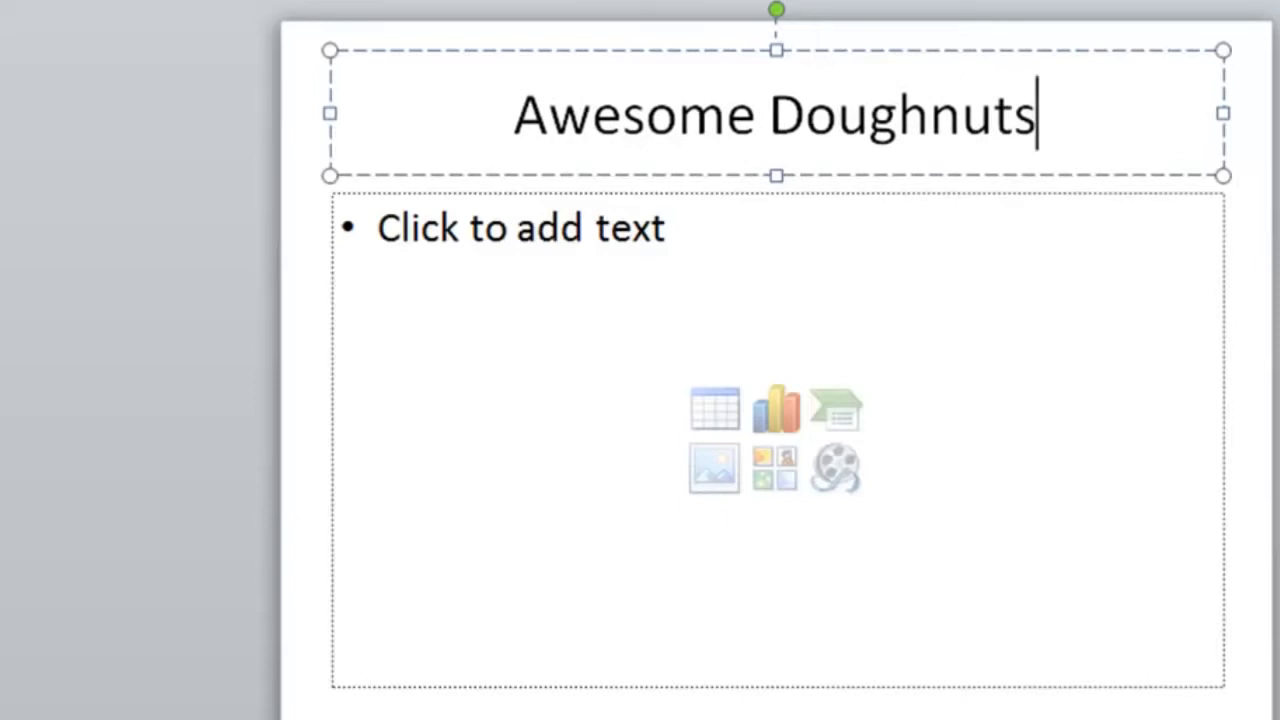
type("!")
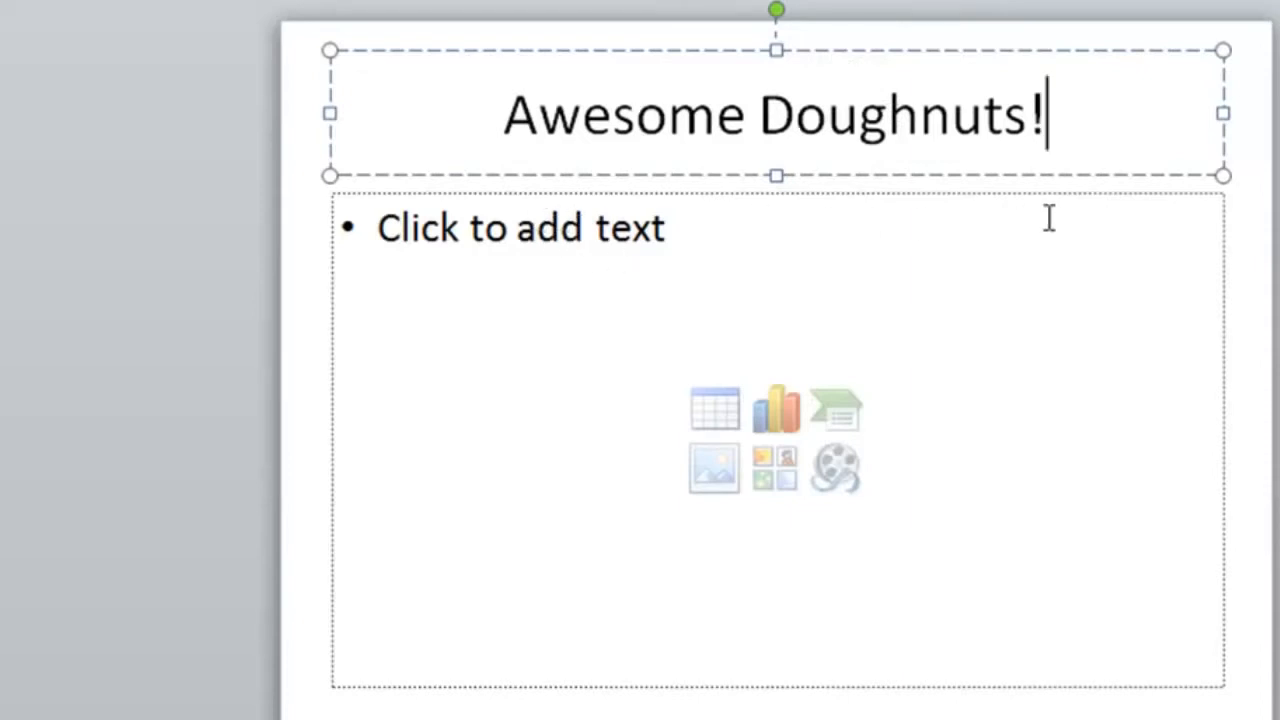
Step: Enter the bullets "Freshly Made" and "5 Varieties" in the doughnut slide's content placeholder
left_click(454, 218)
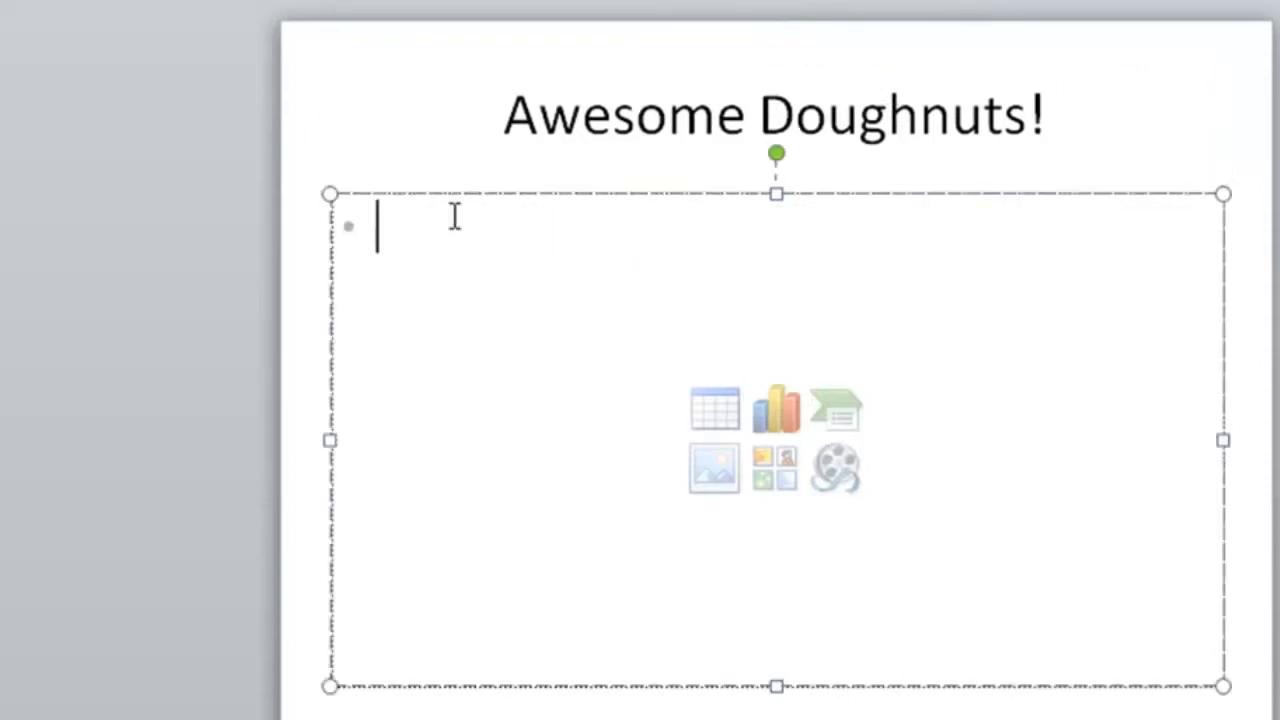
type("Fr")
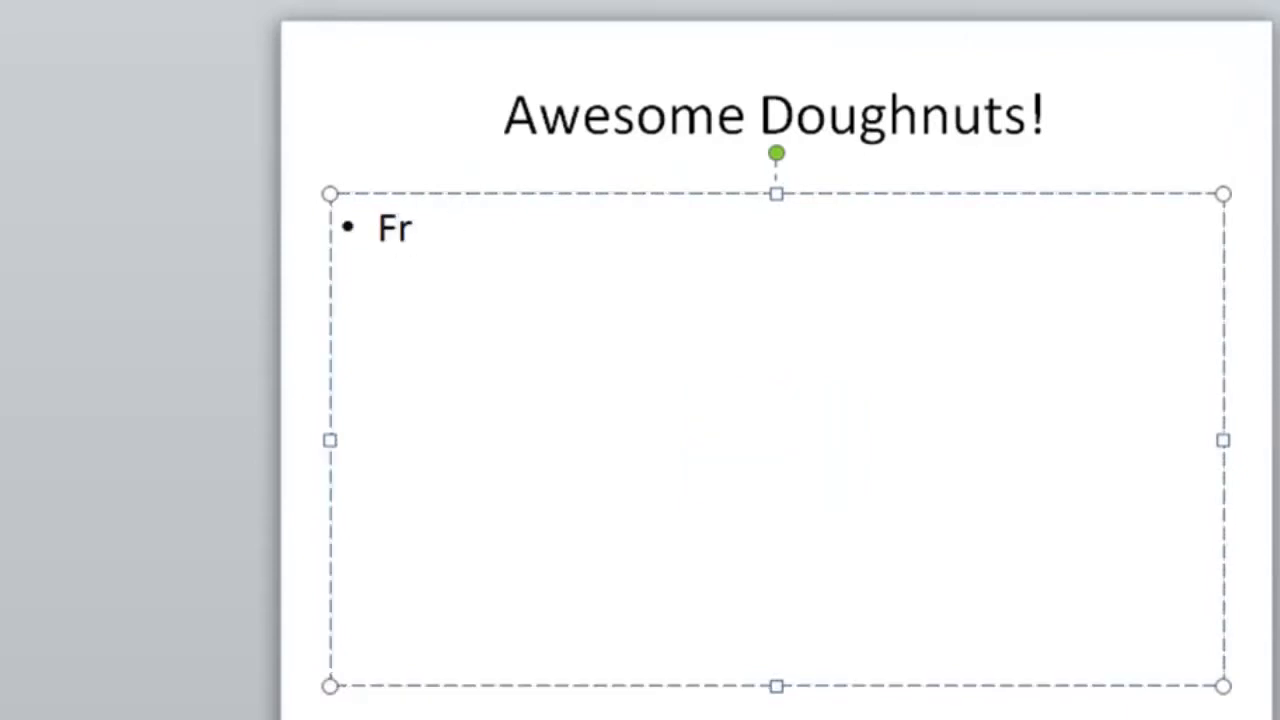
type("eshly M")
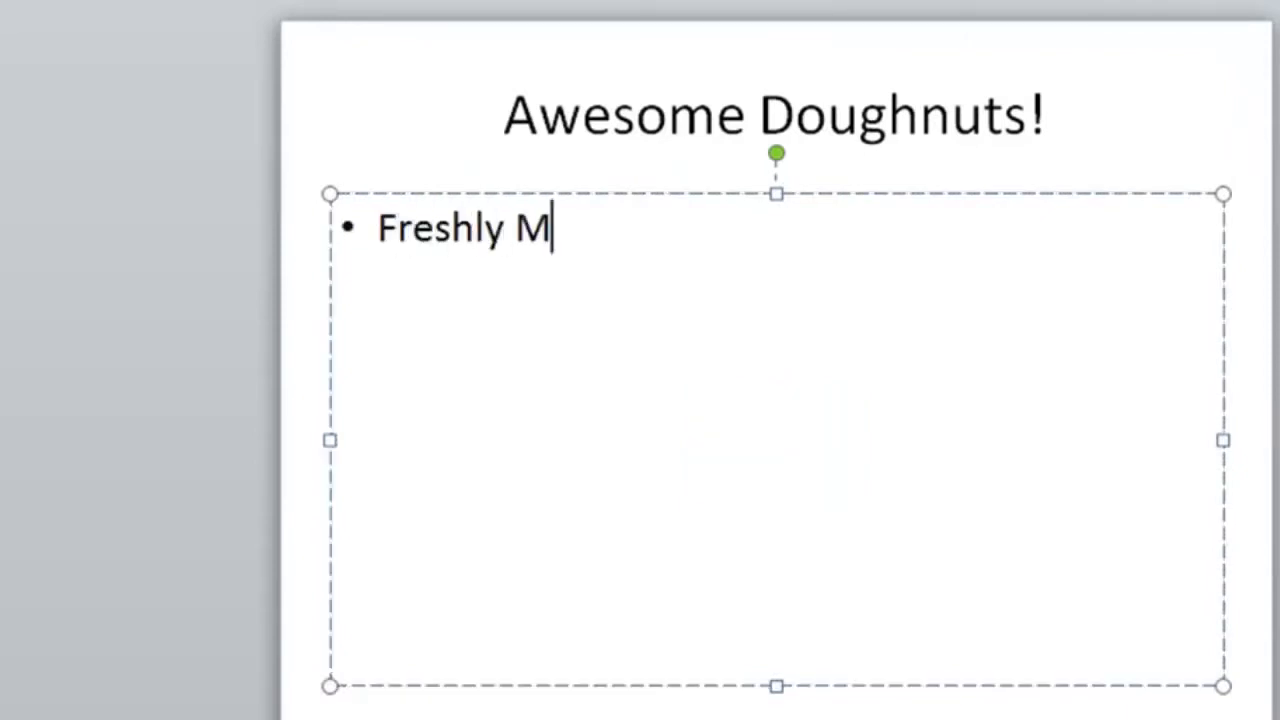
type("ade")
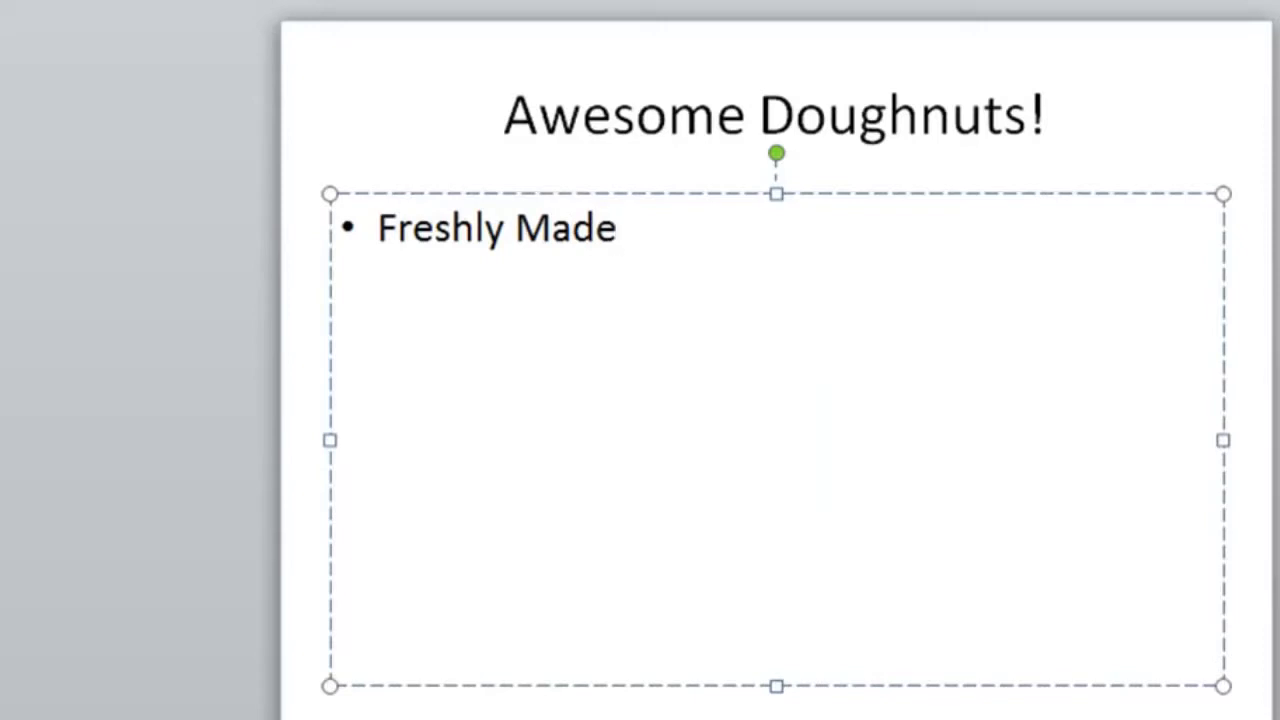
key("Return")
type("5 ")
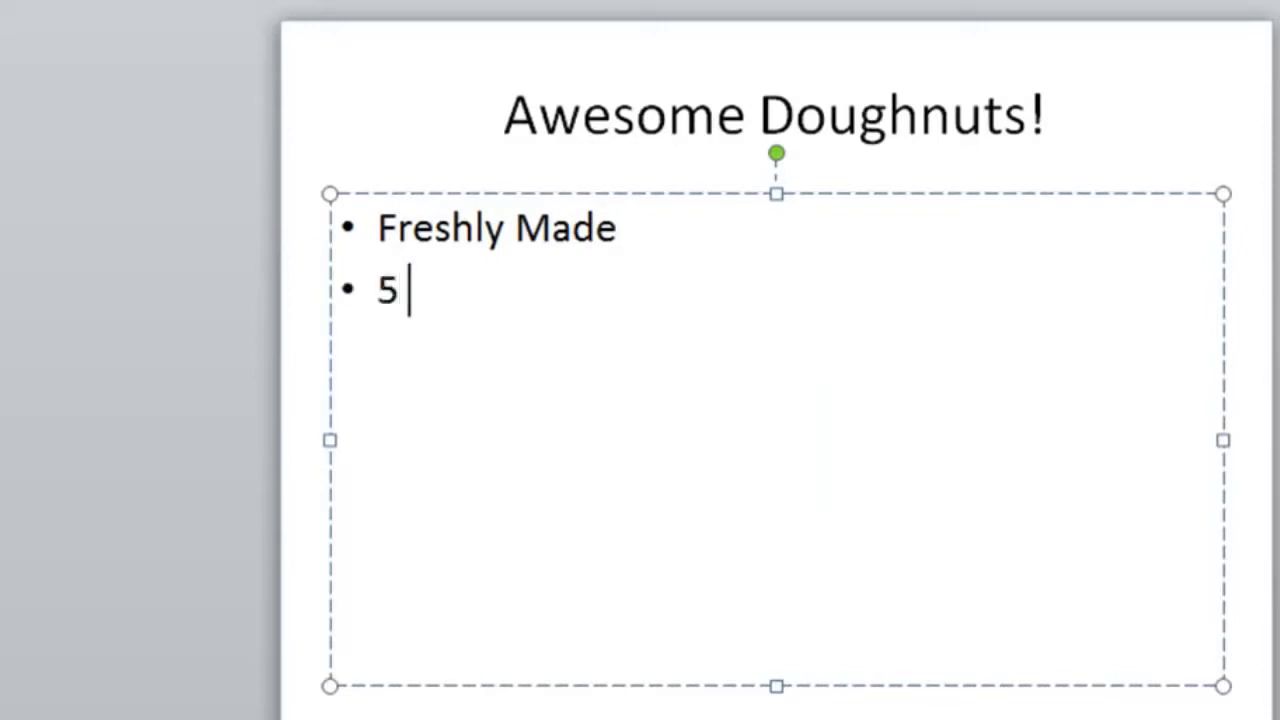
type("Varieties")
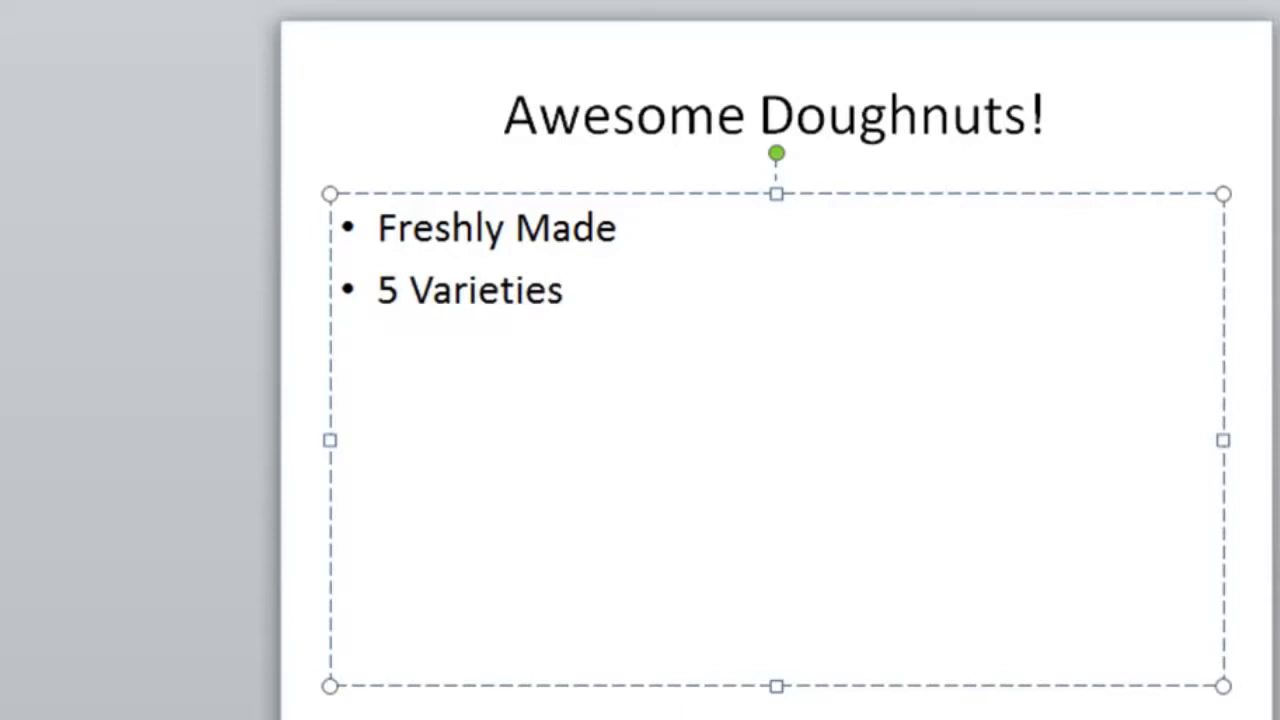
Step: Add an indented sub-bullet under "5 Varieties" reading "Plain, Chocolate, Custard, jam, Banana"
key("Return")
key("Tab")
type("Plain,")
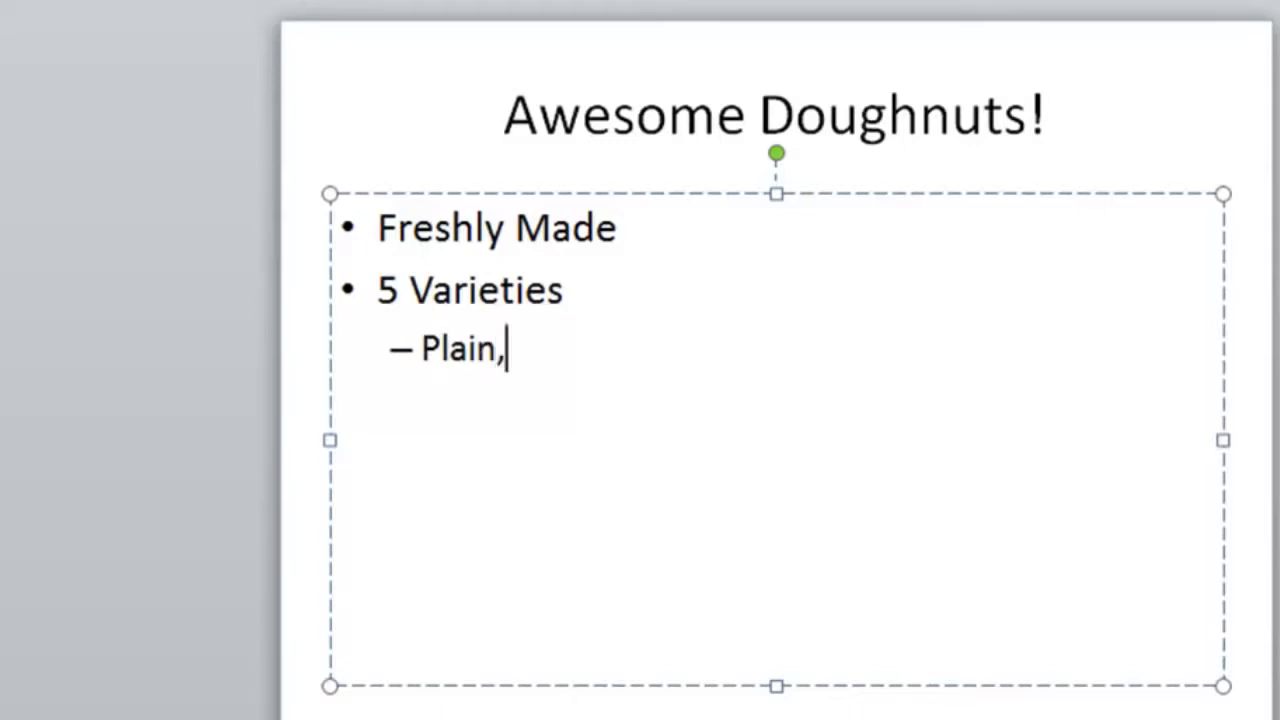
type(" Chocolate")
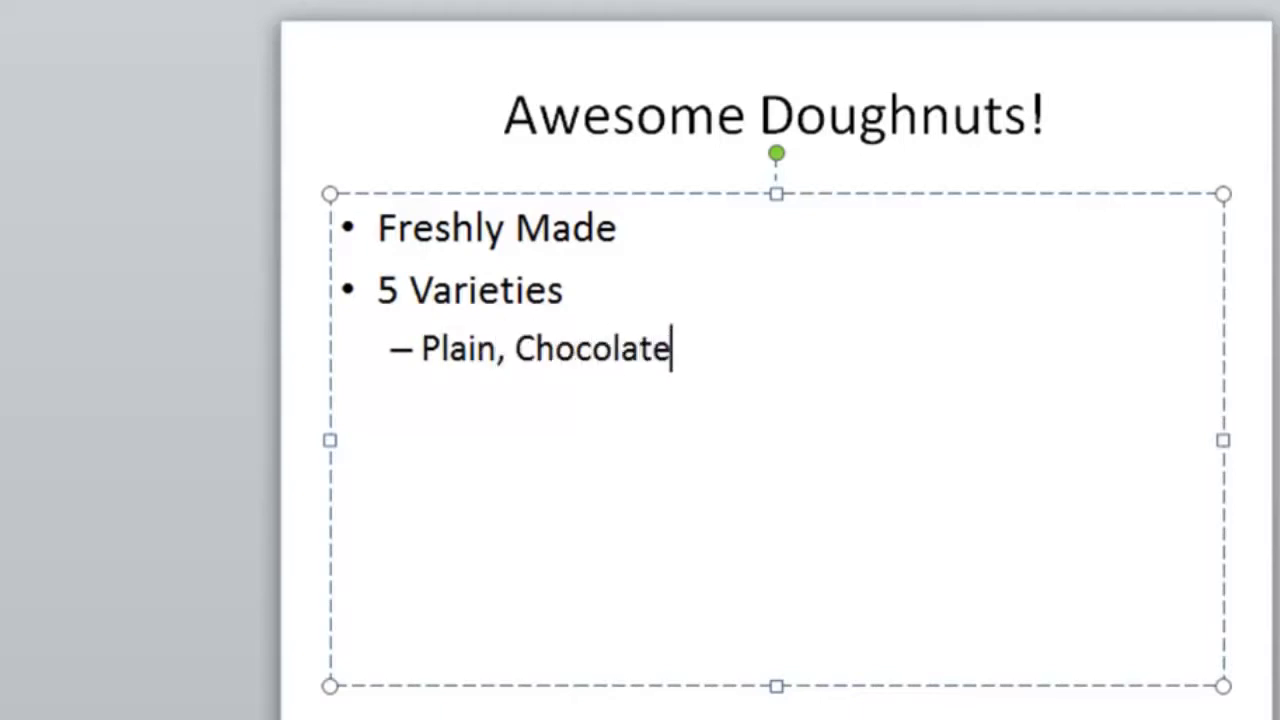
type(", ")
type("Cust")
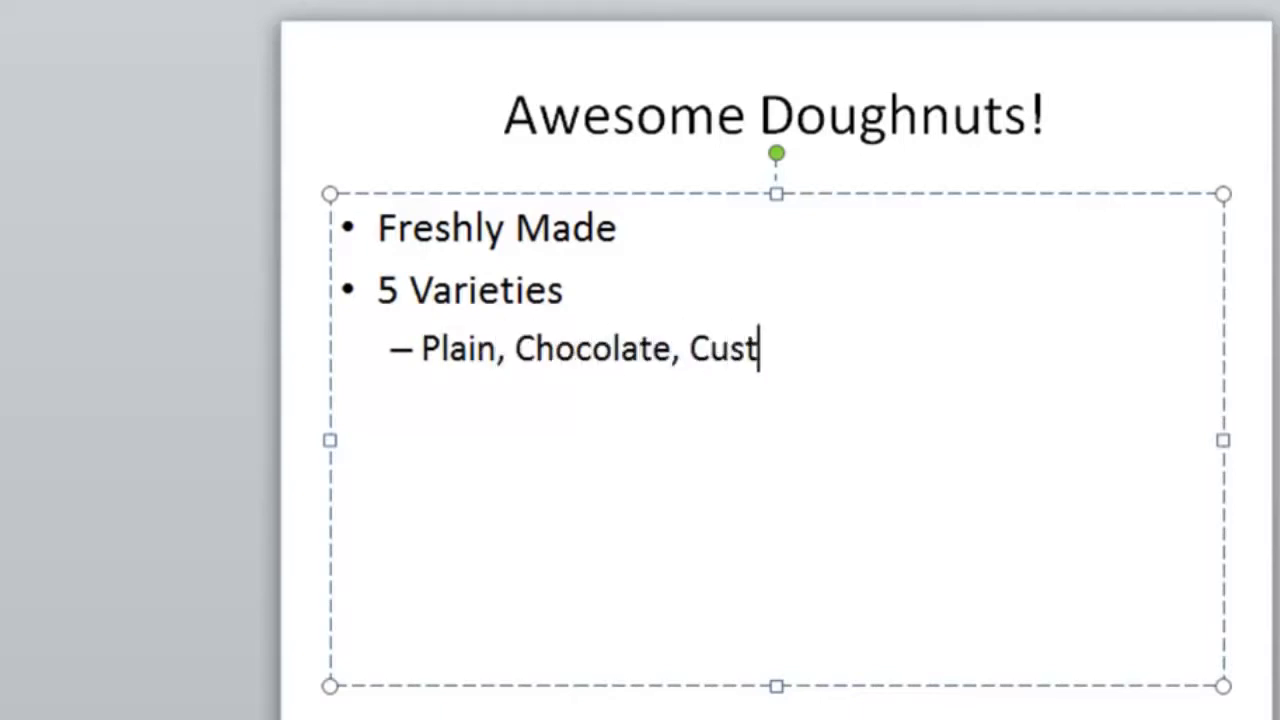
type("ard, ")
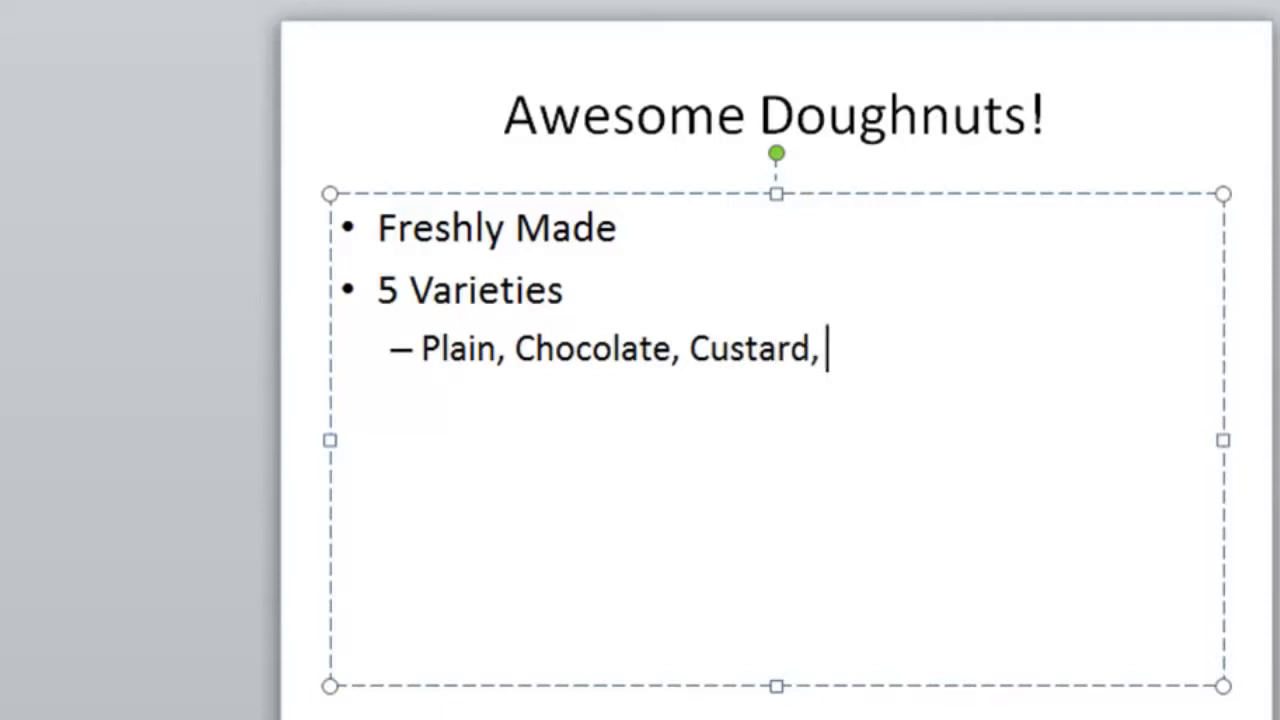
type("jam, ")
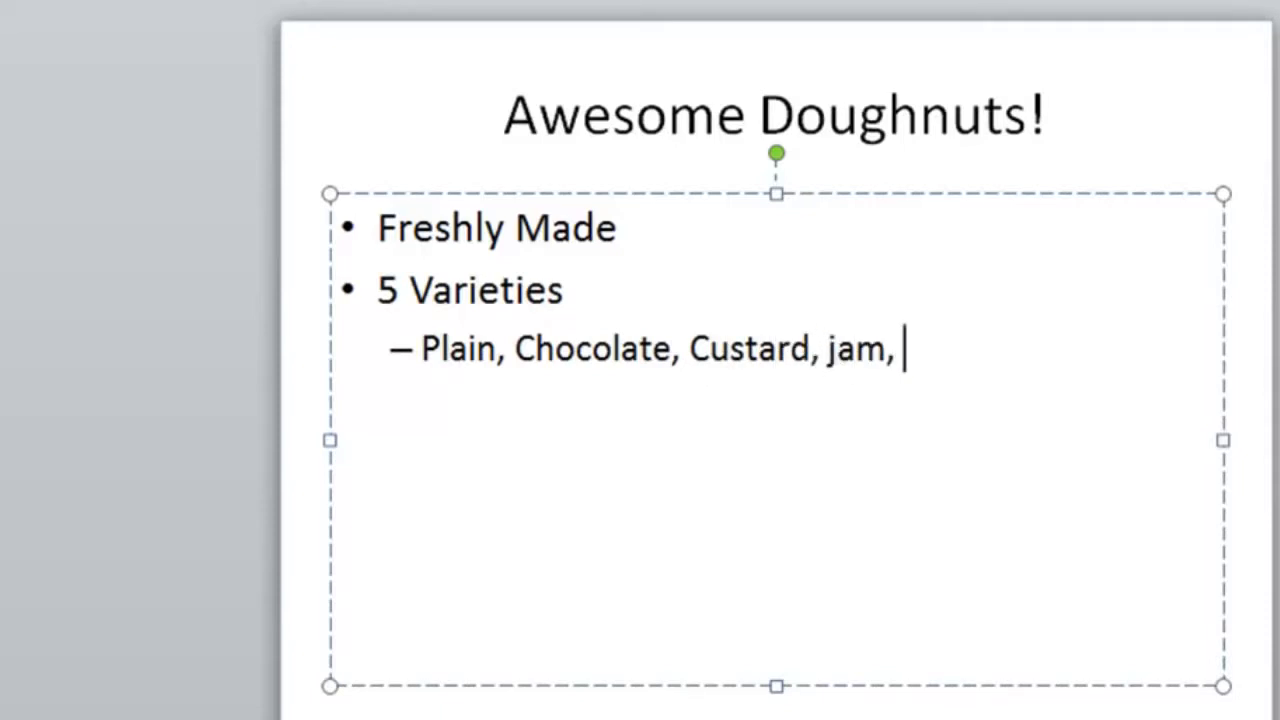
type("Banana")
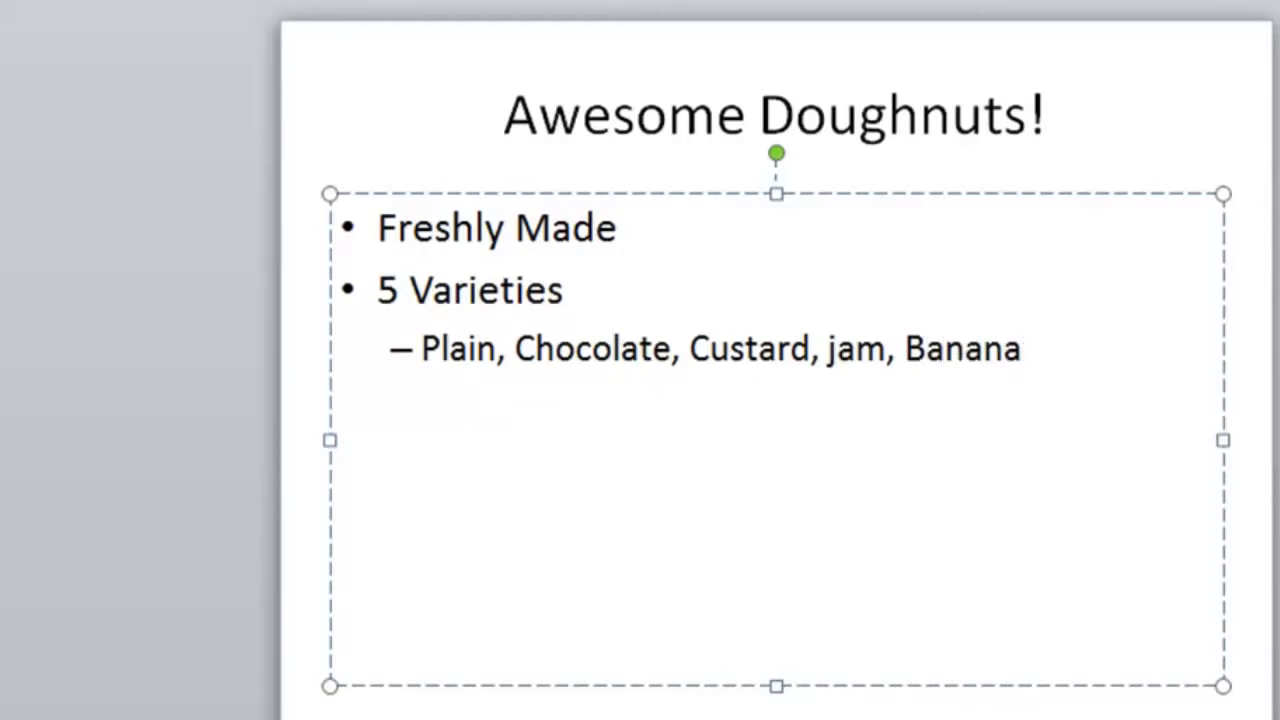
Step: Add a bullet back at the main list level reading "5 Doughnuts per box"
key("Return")
key("shift+Tab")
type("5 Do")
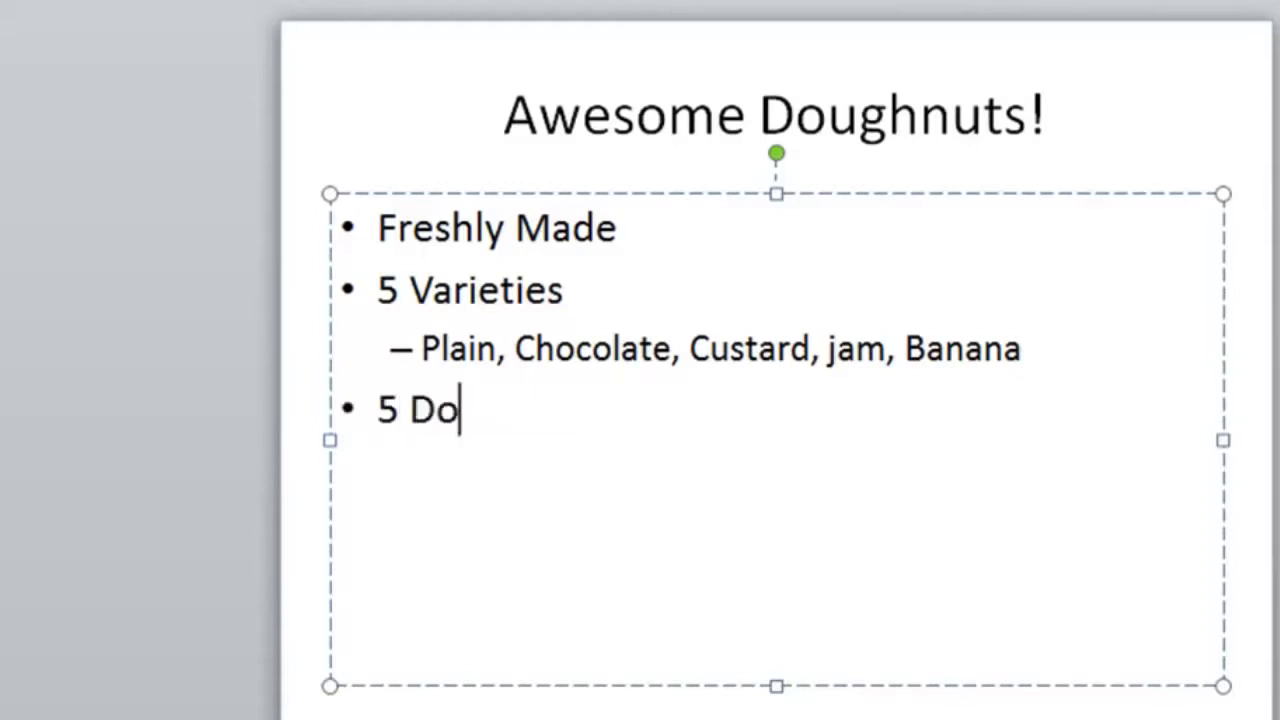
type("ughnuts pe")
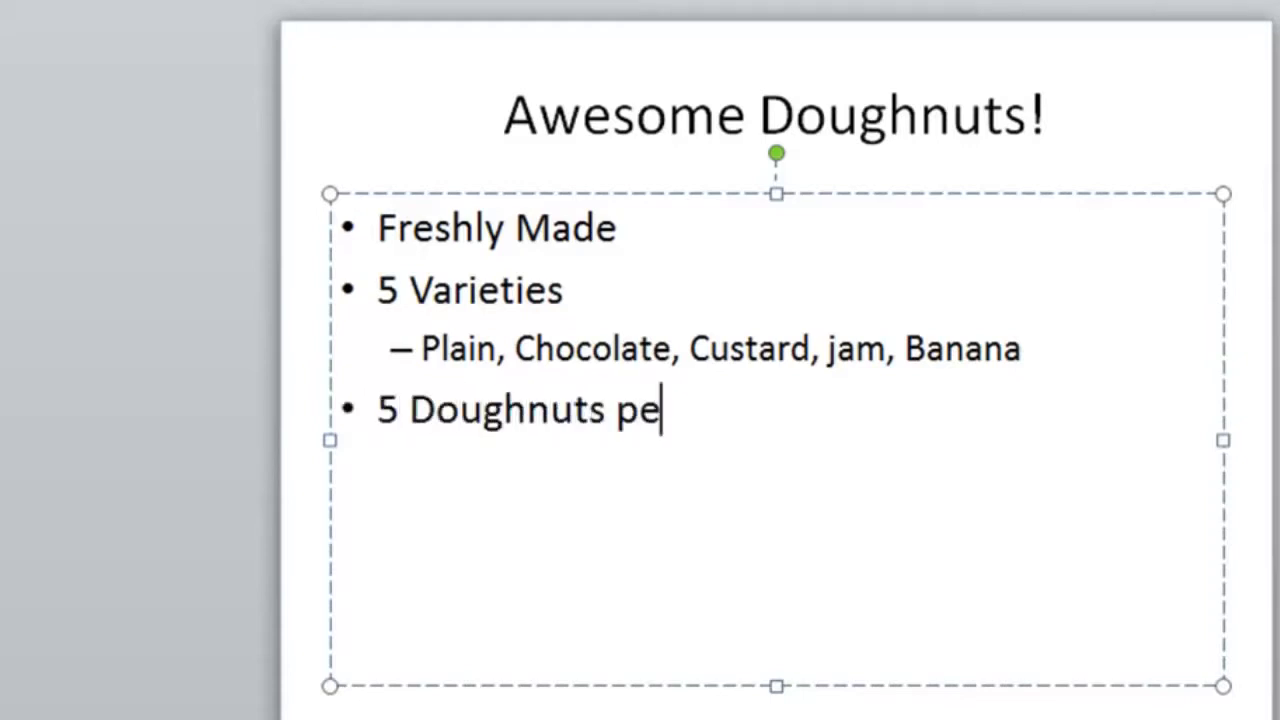
type("r box")
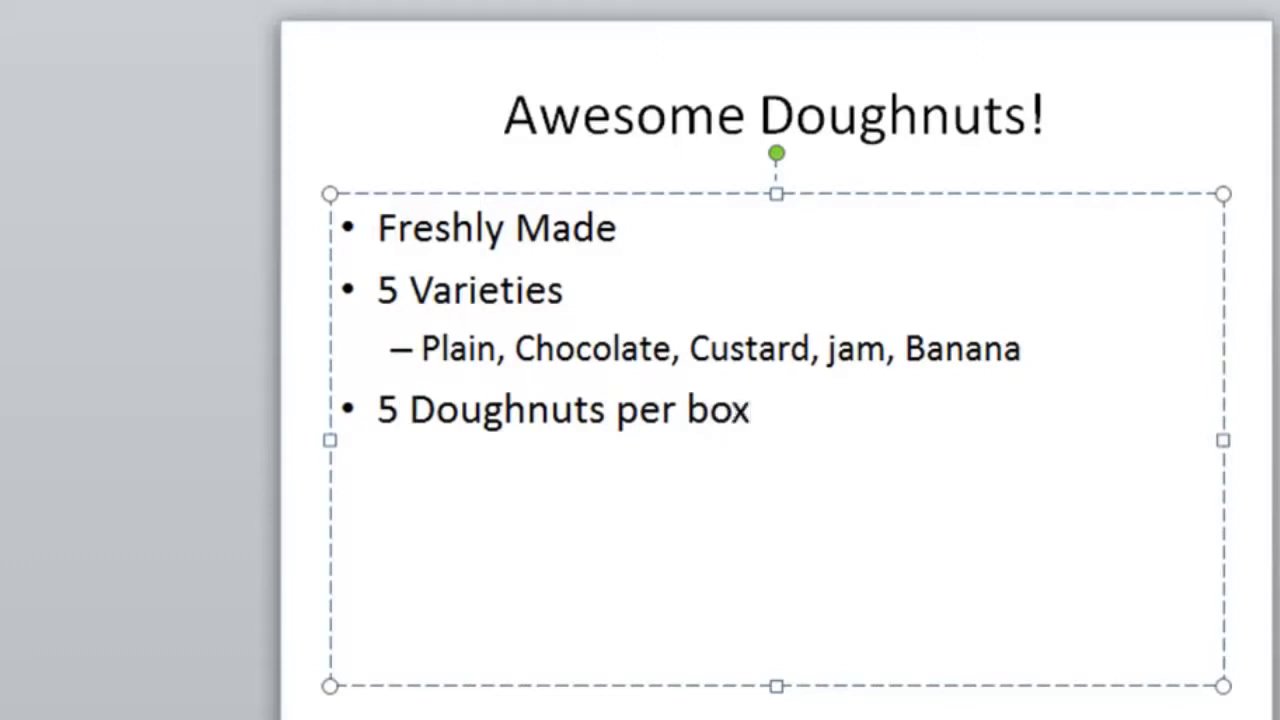
Step: Add another main-level bullet reading "Choose your own mic of doughnuts!"
key("Return")
type("Choose ")
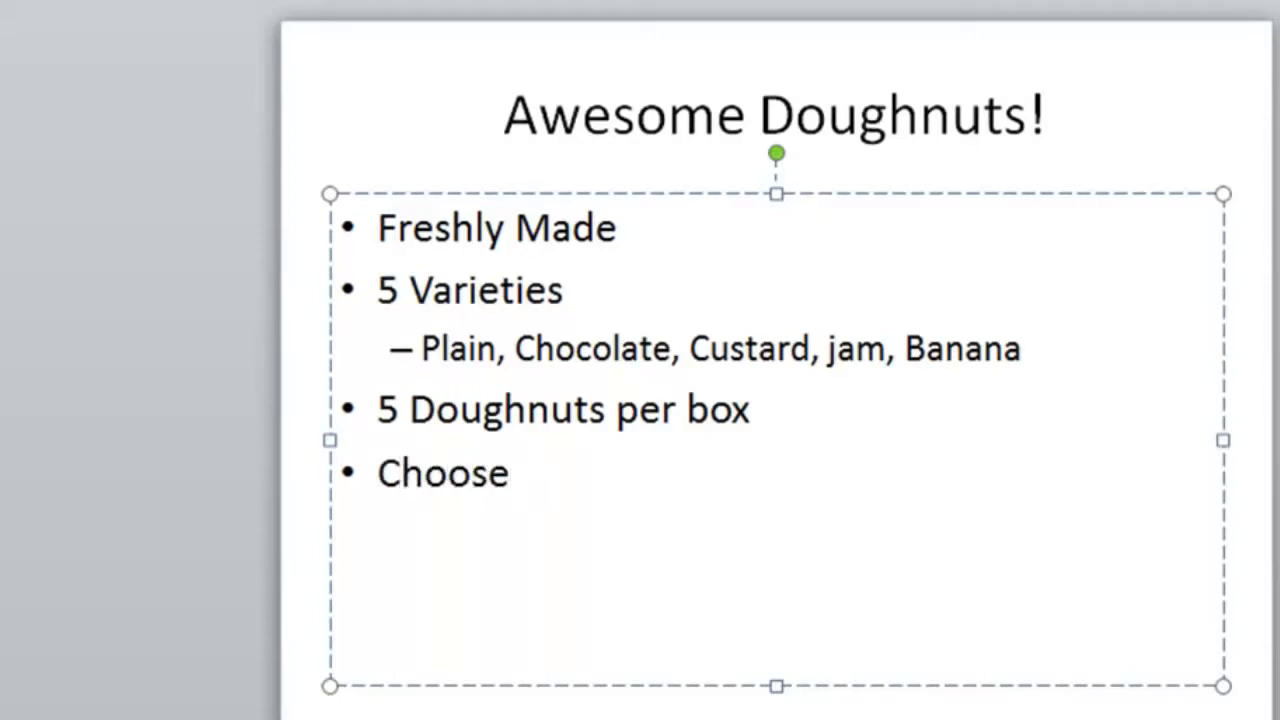
type("your own mic")
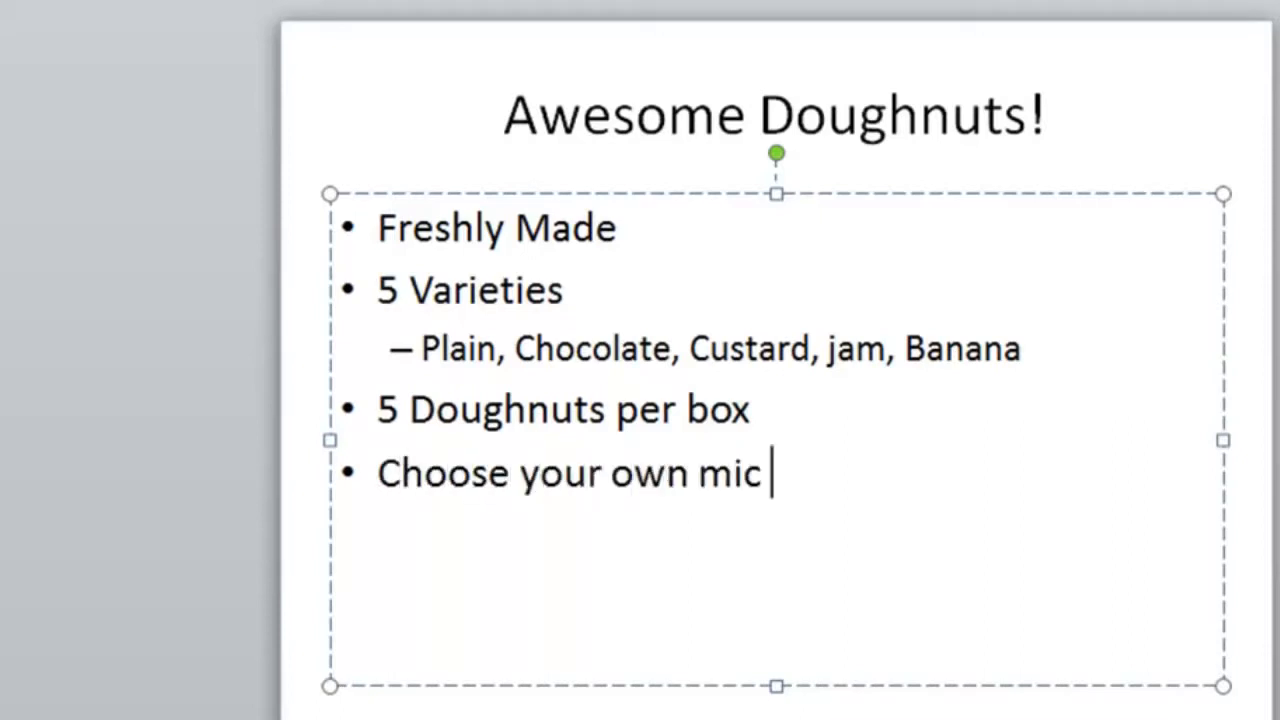
type(" of doughnuts")
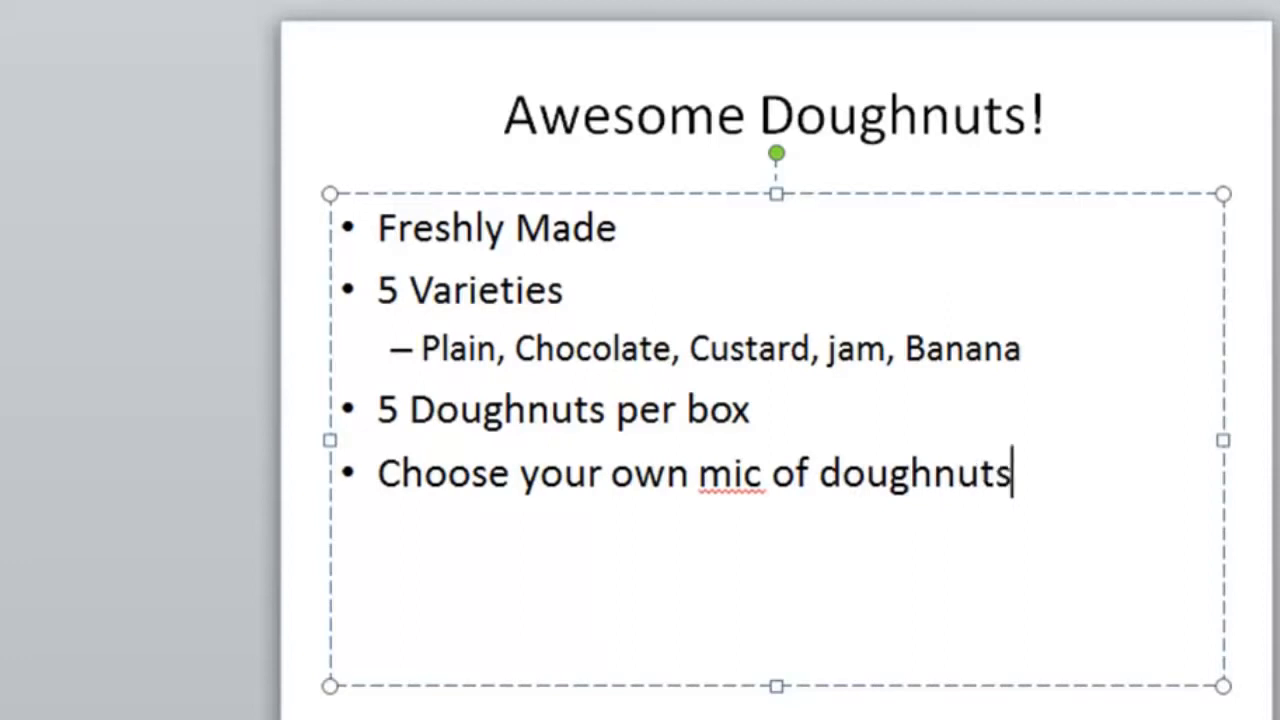
type("!")
Step: Correct the misspelled word "mic" to "mix" in the last bullet and return the cursor to the line's end
key("Left")
key("Left")
key("Left")
key("Left")
key("Left")
key("Left")
key("Left")
key("Left")
key("Left")
key("Left")
key("Left")
key("Left")
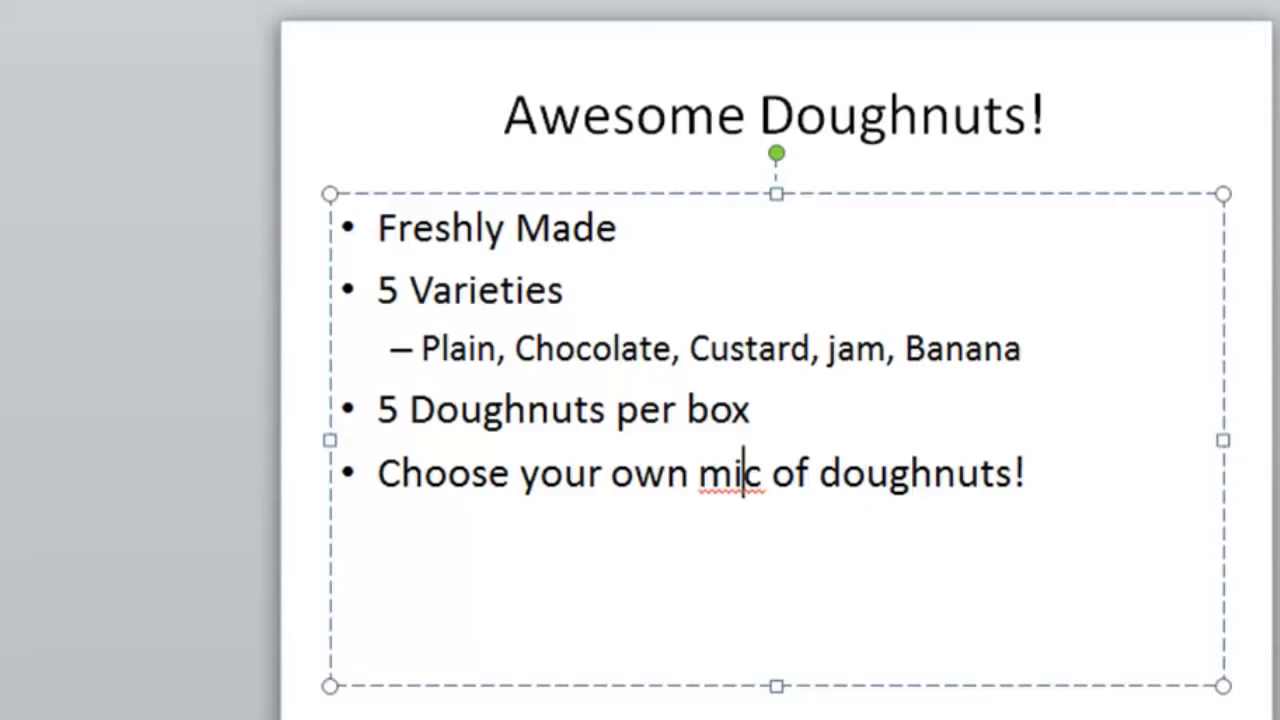
key("BackSpace")
type("x")
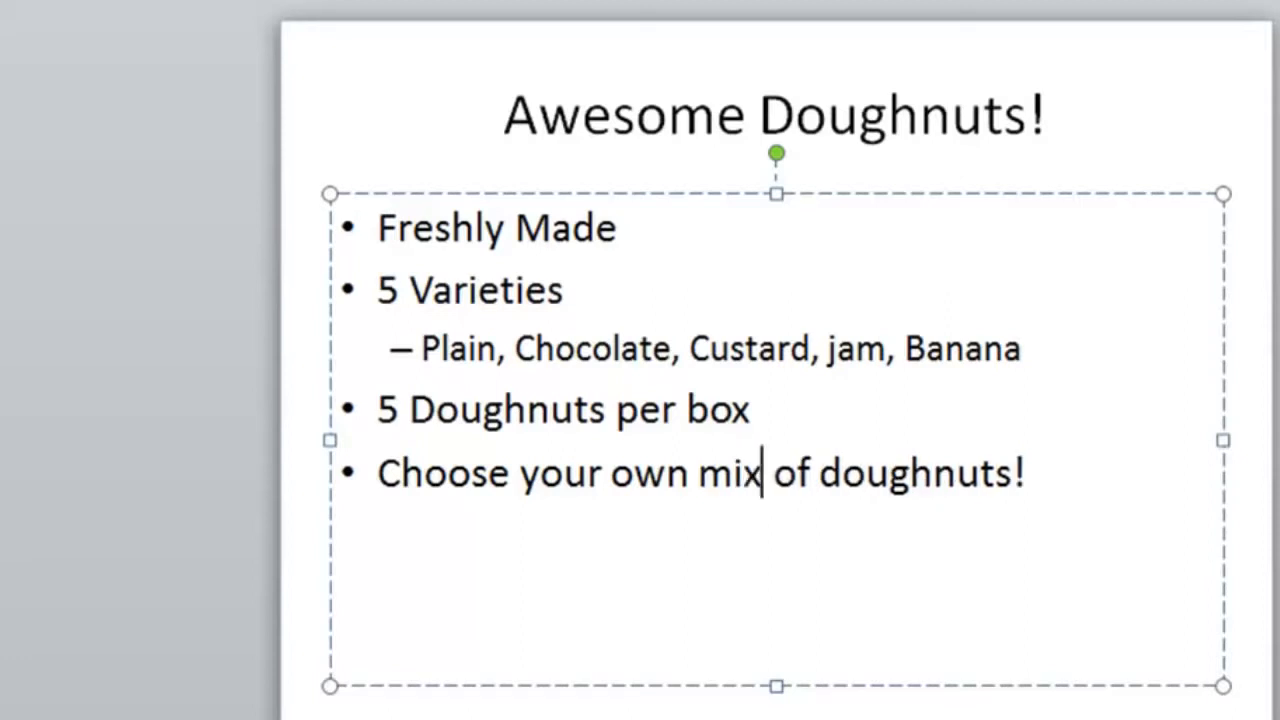
key("End")
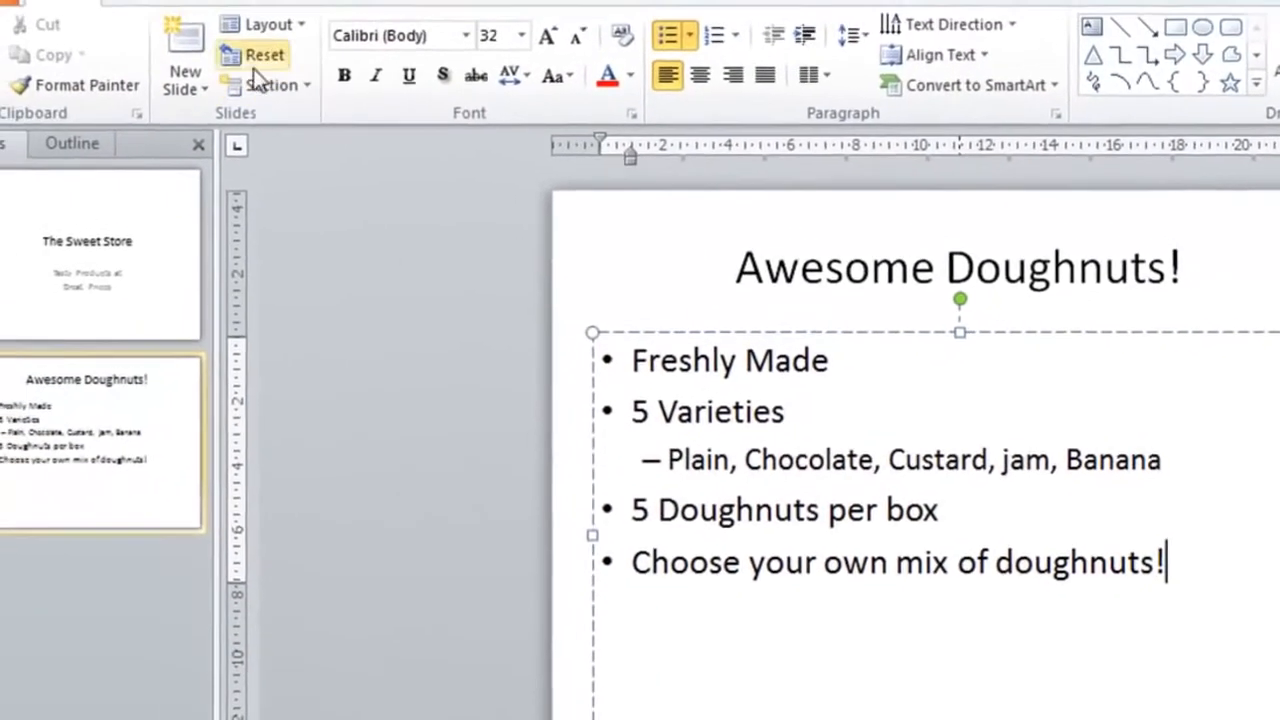
Step: Add a third slide and title it "Delicious Ice-Cream"
left_click(181, 68)
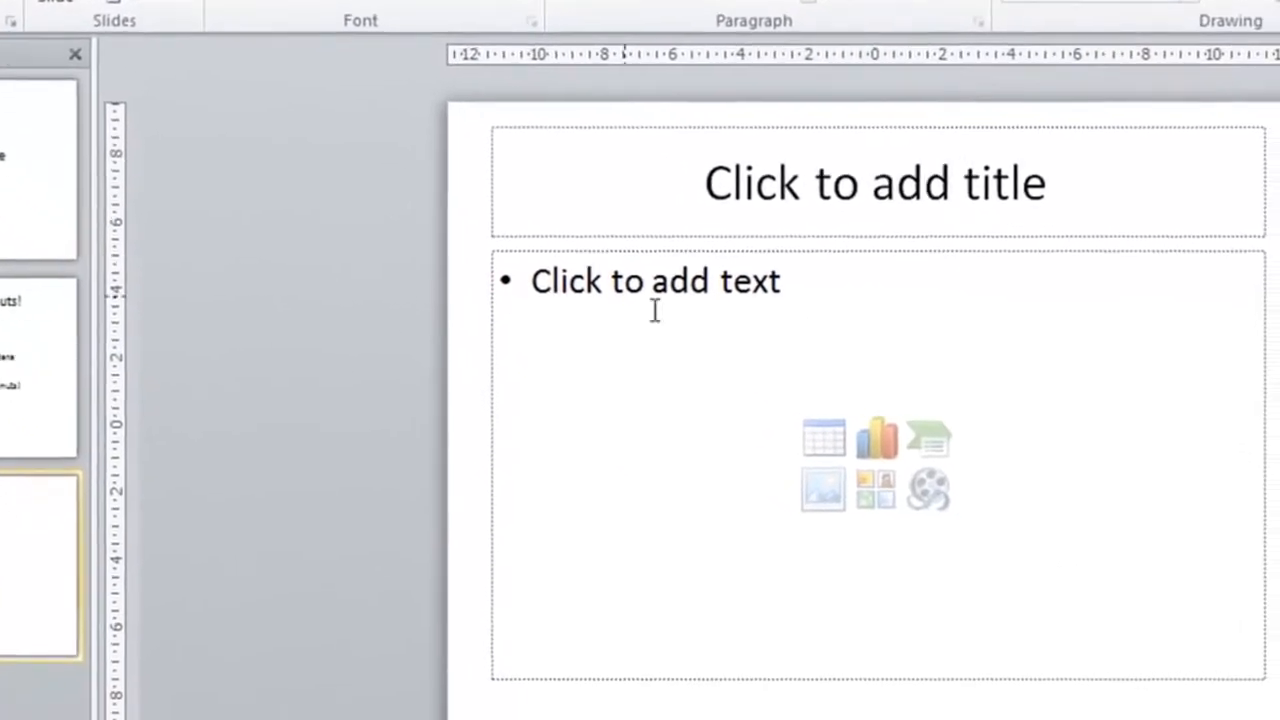
left_click(802, 140)
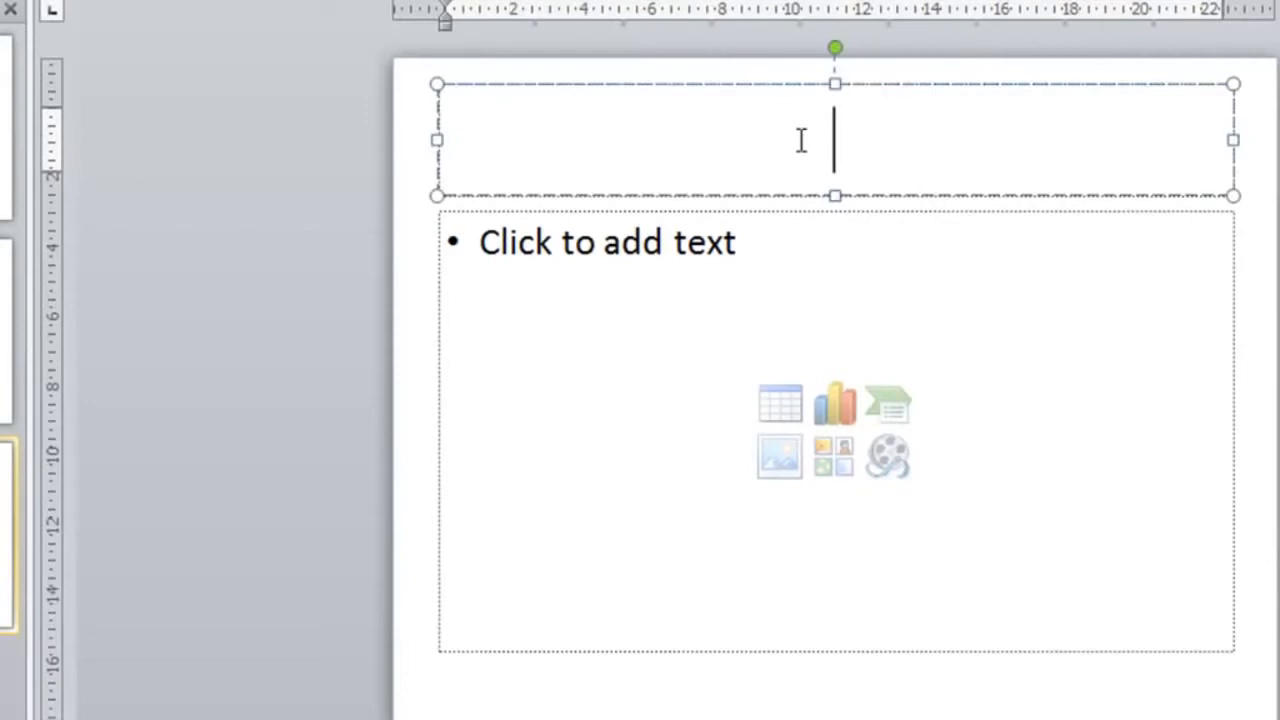
type("Delicious ")
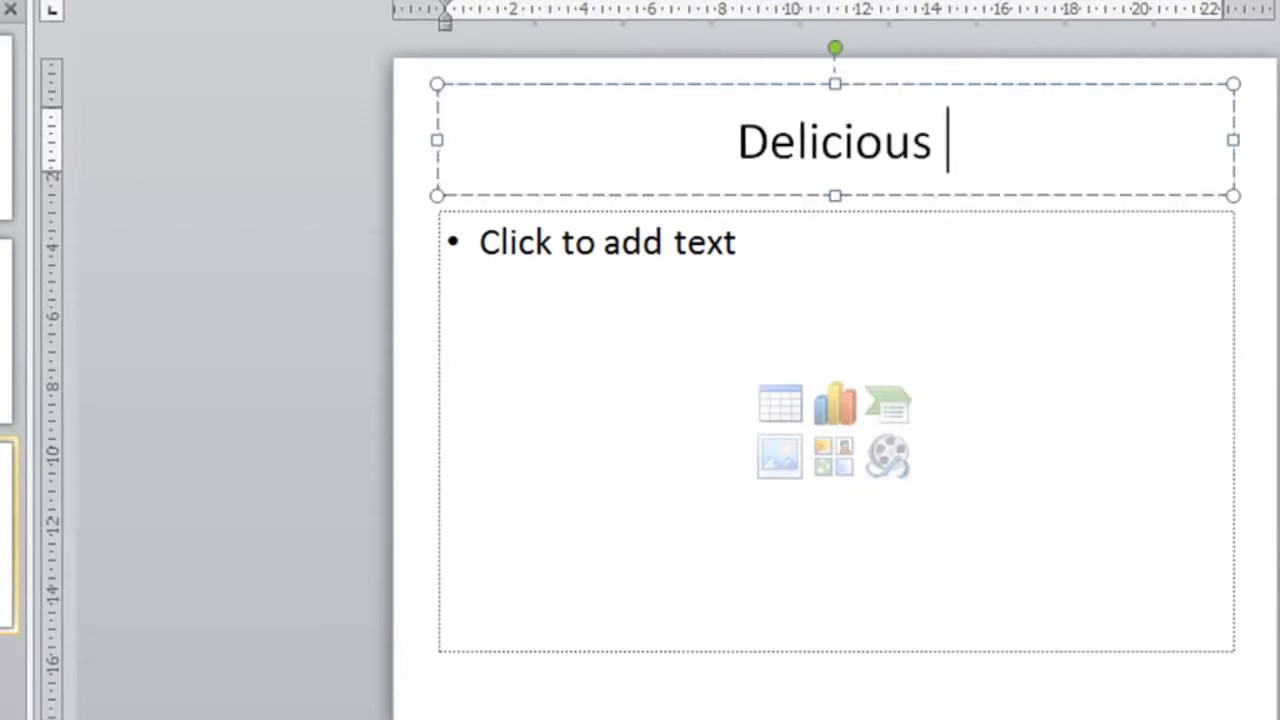
type("Ice-C")
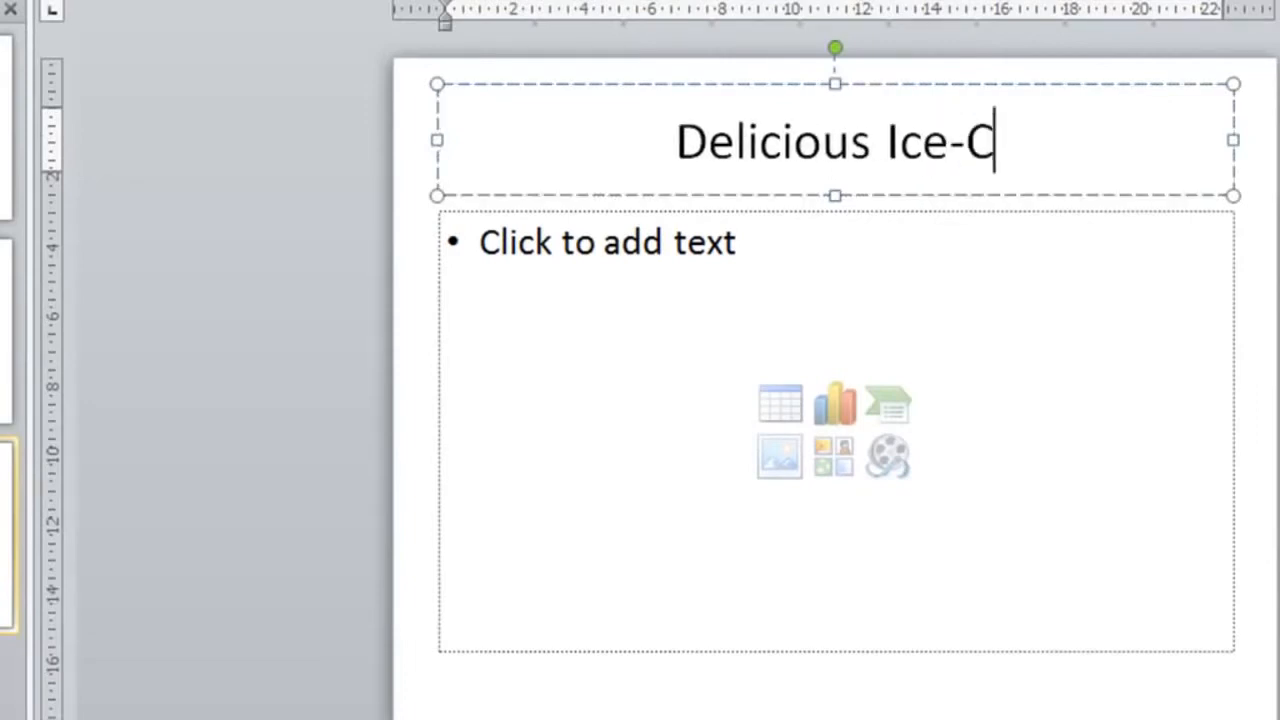
type("ream")
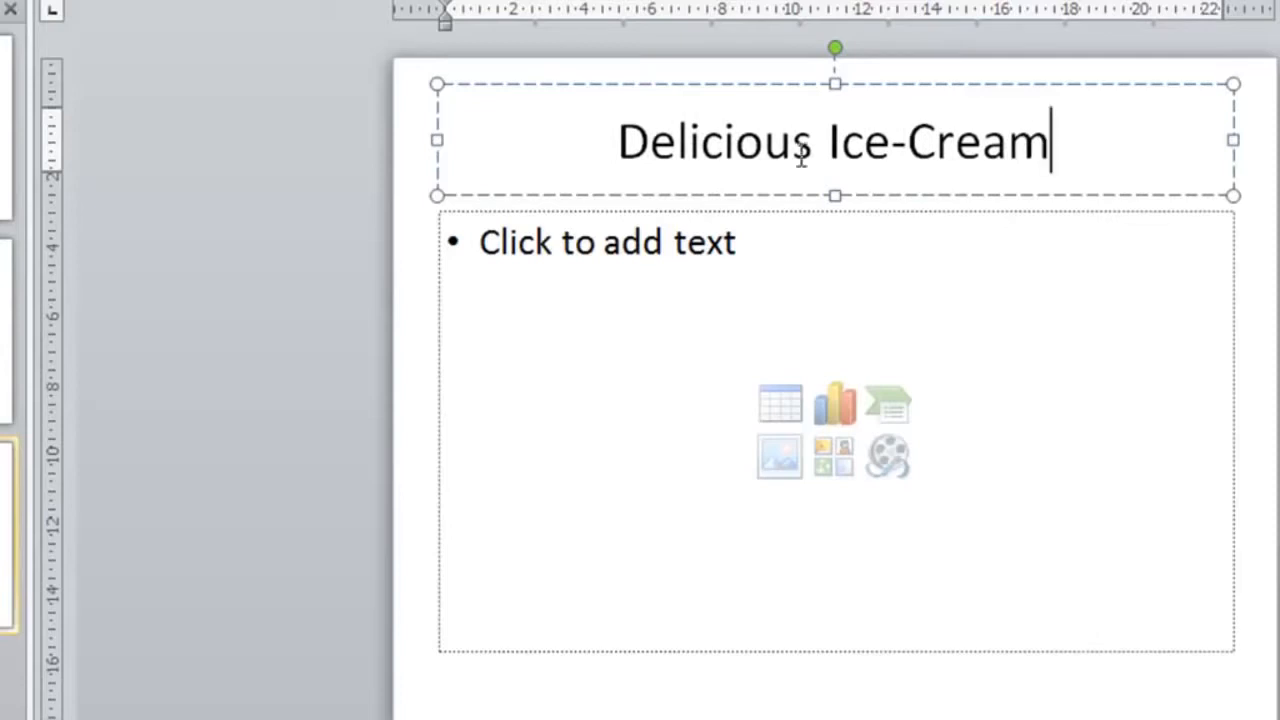
Step: Add a first bullet reading "Home-made Recipe" in the content area of the Delicious Ice-Cream slide
left_click(605, 248)
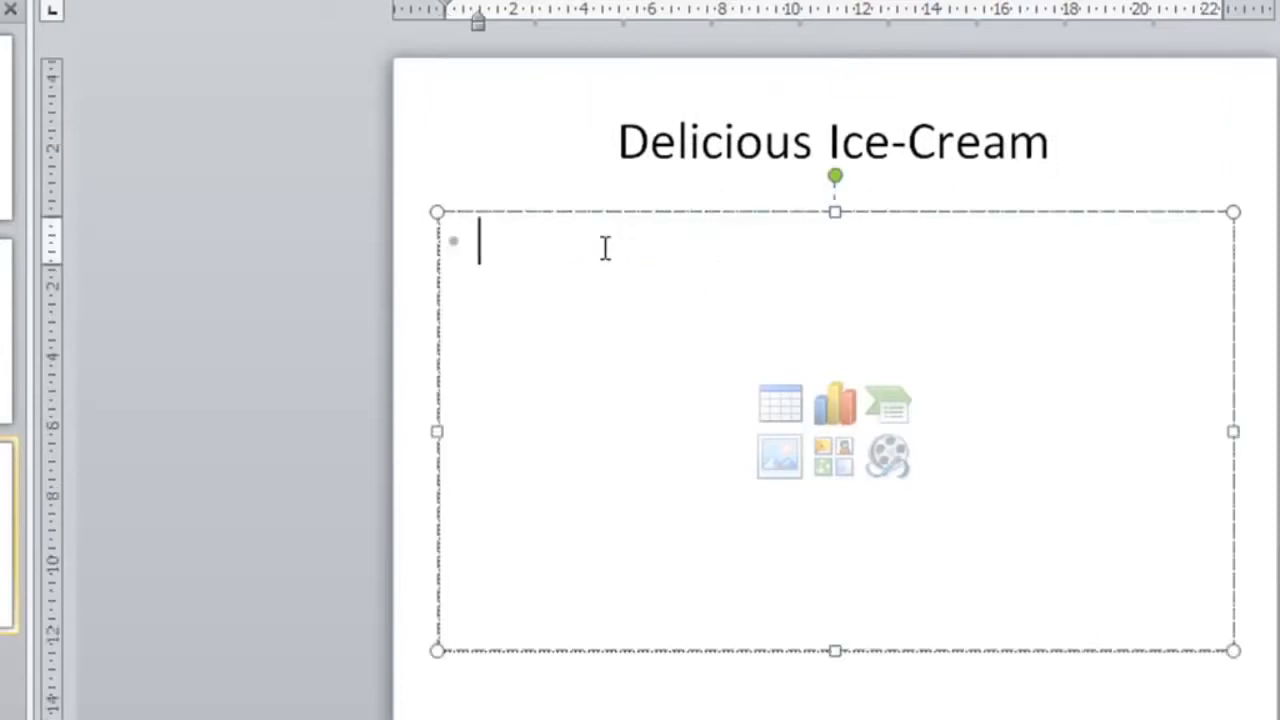
type("H")
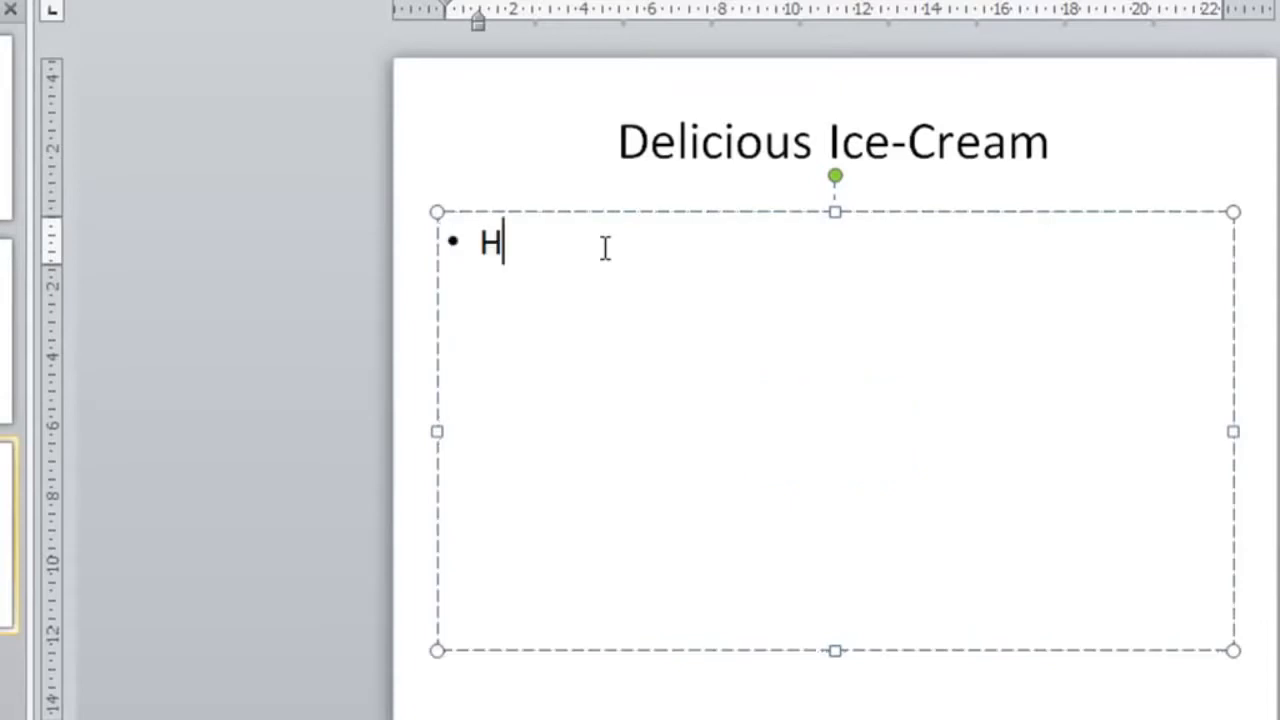
type("ome-made Recipe")
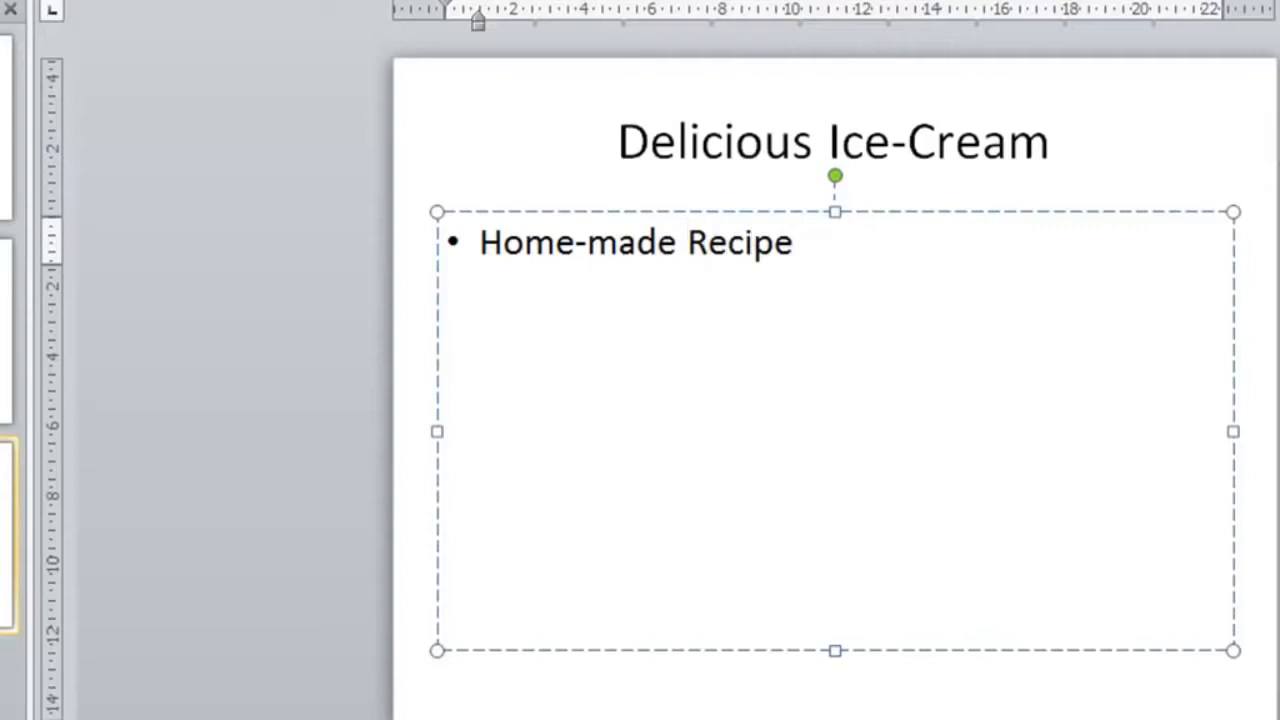
Step: Add a second main-level bullet reading "4 great flavours"
key("Return")
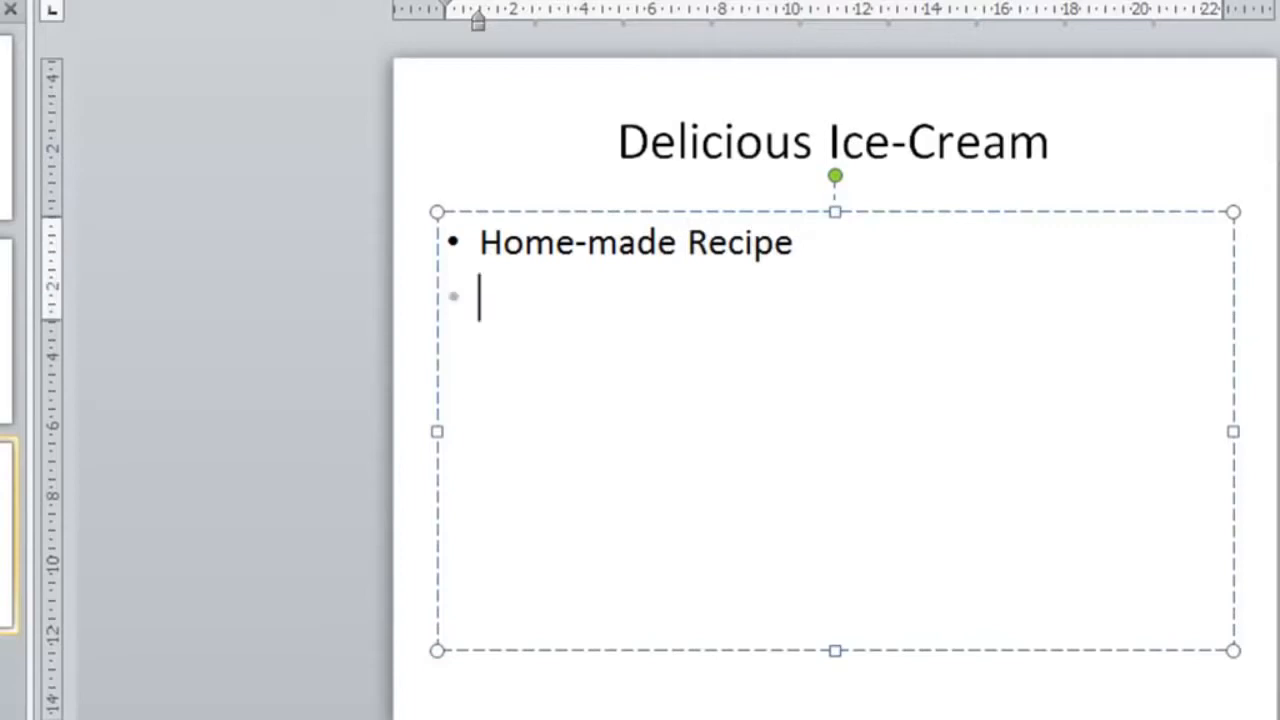
type("4 greate")
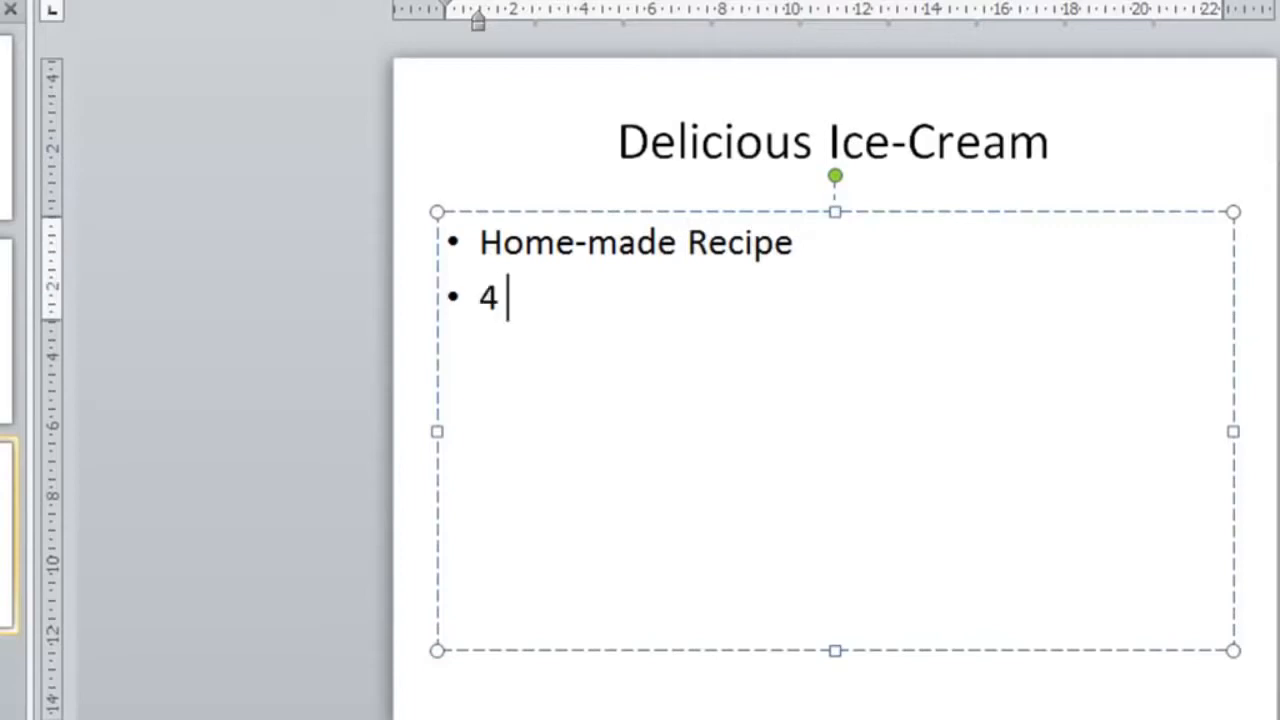
key("BackSpace")
key("BackSpace")
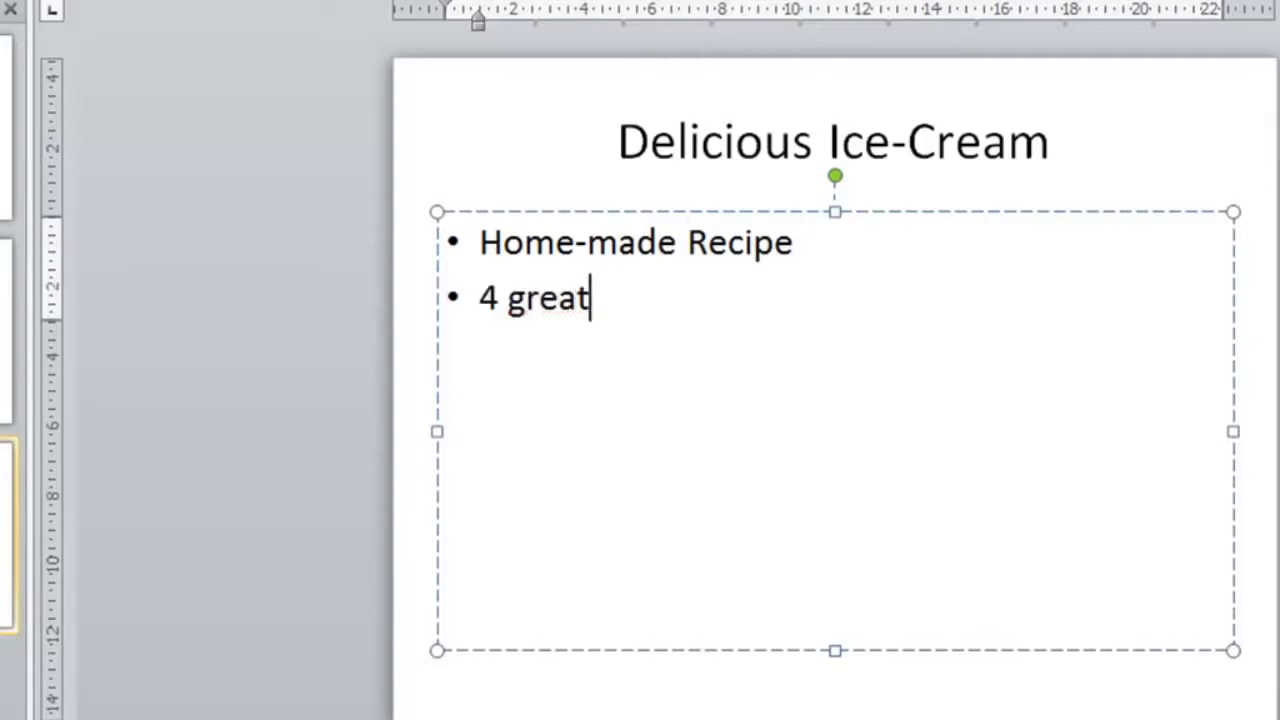
type("flavours")
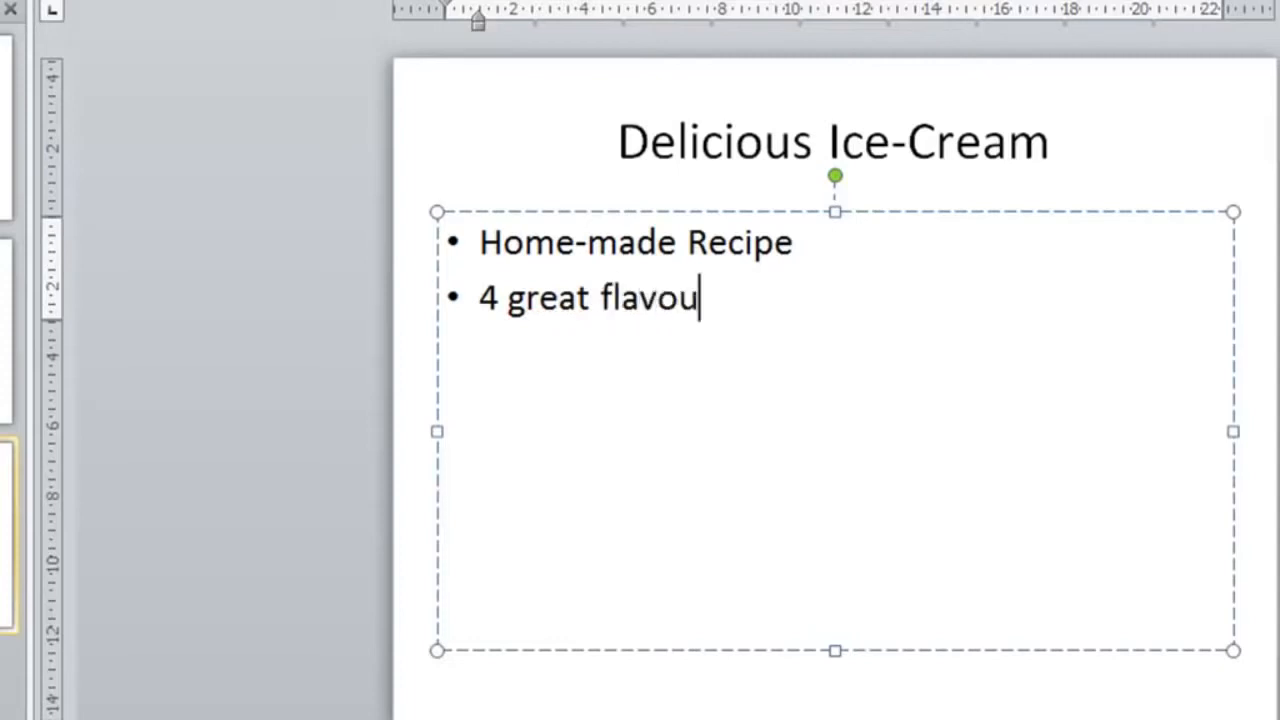
Step: Add an indented sub-bullet under the flavours line reading "Starwberry, Vanilla, Choicolate, Mint"
key("Return")
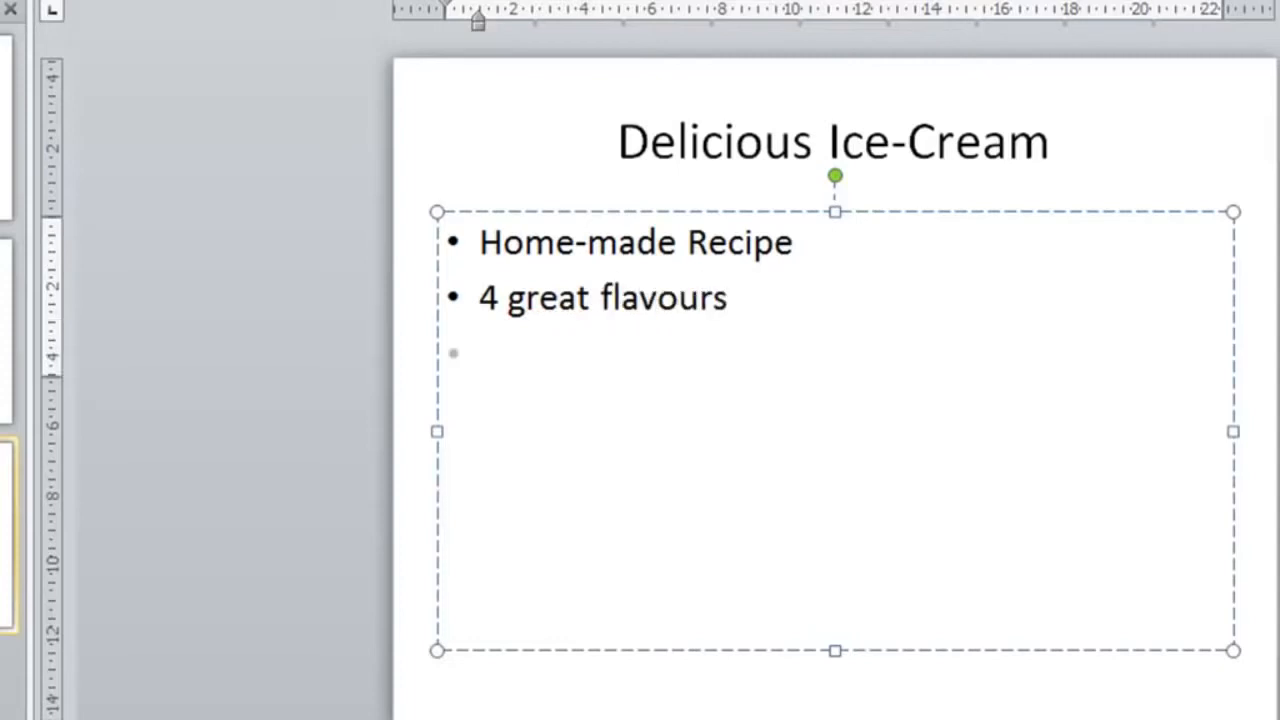
key("Tab")
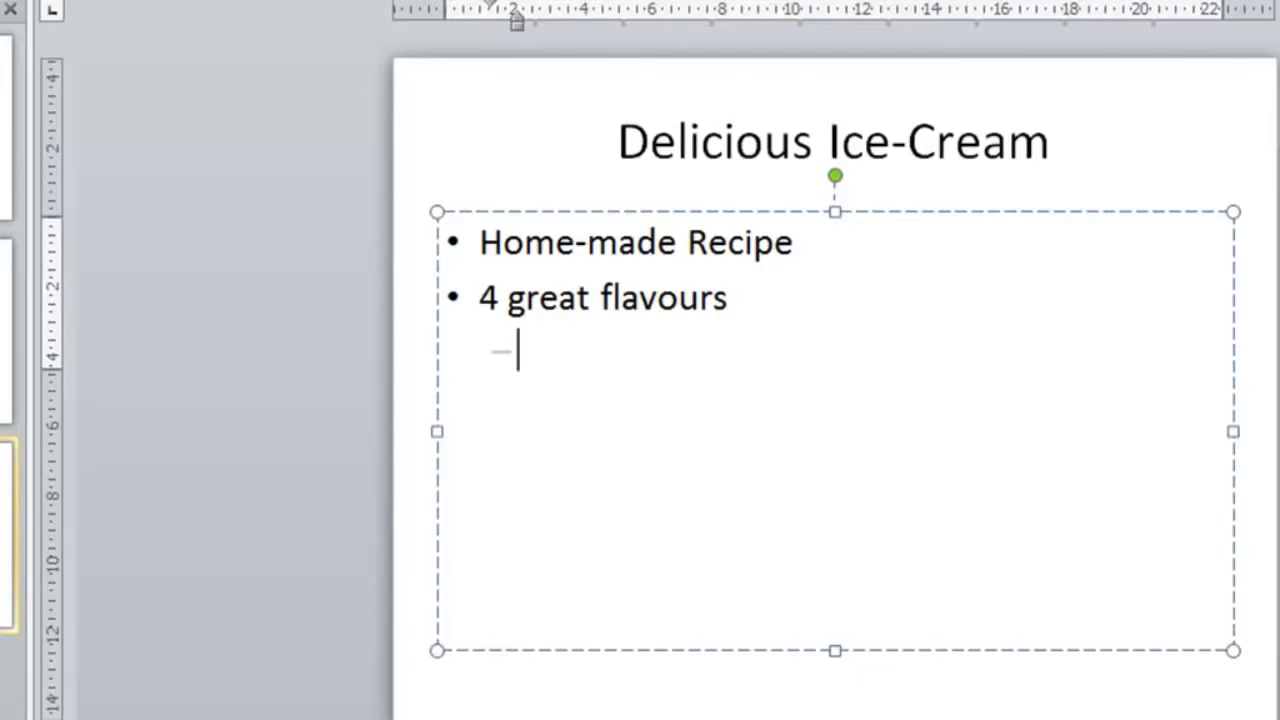
type("Starwbe")
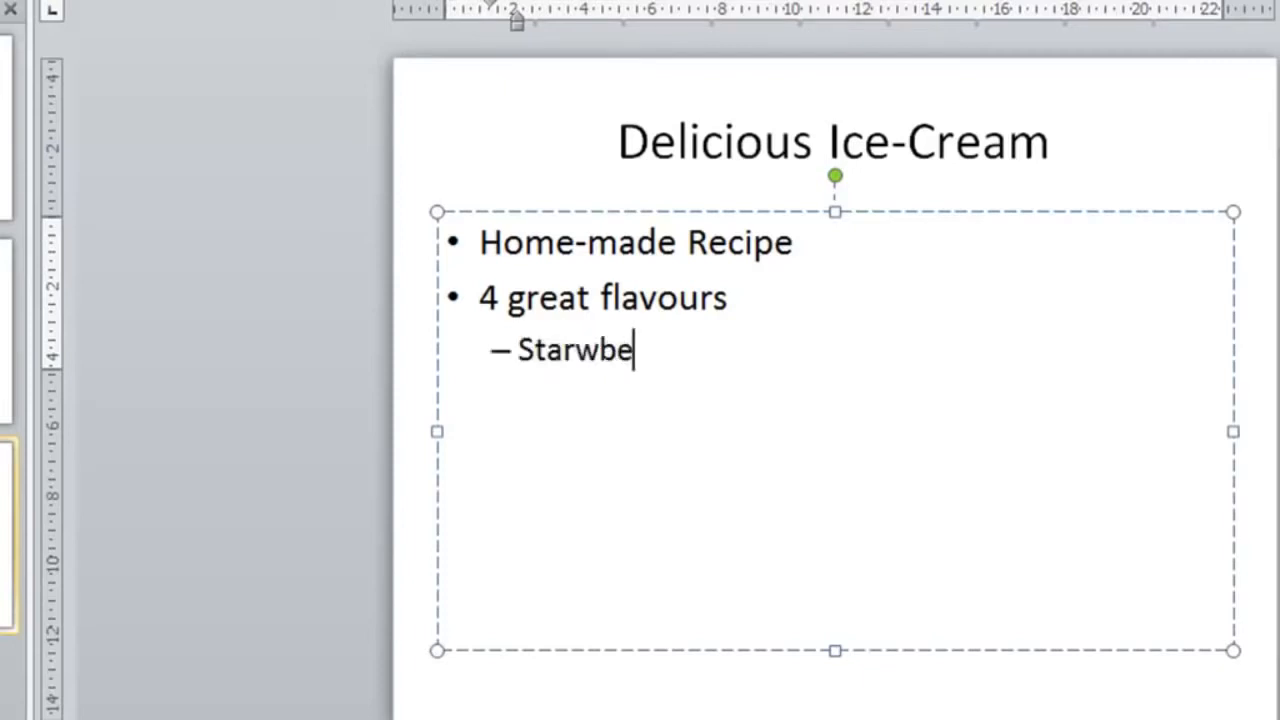
type("rry, ")
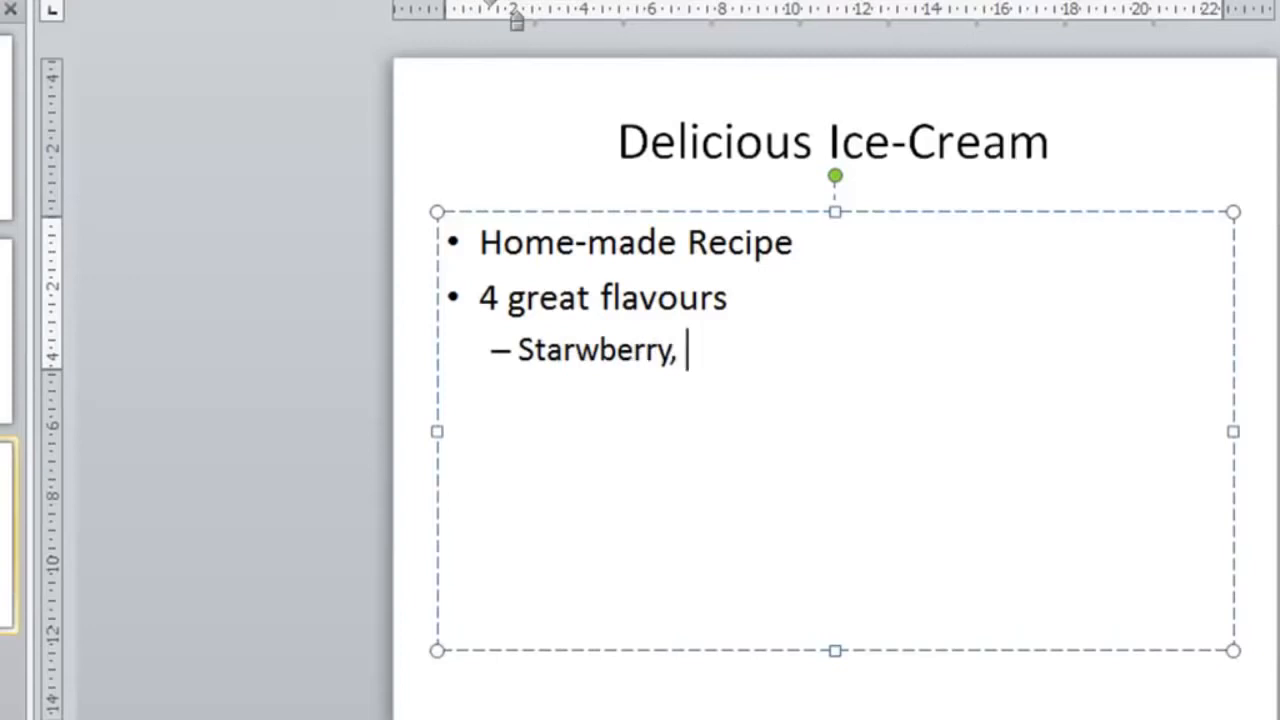
type("Vanilla, ")
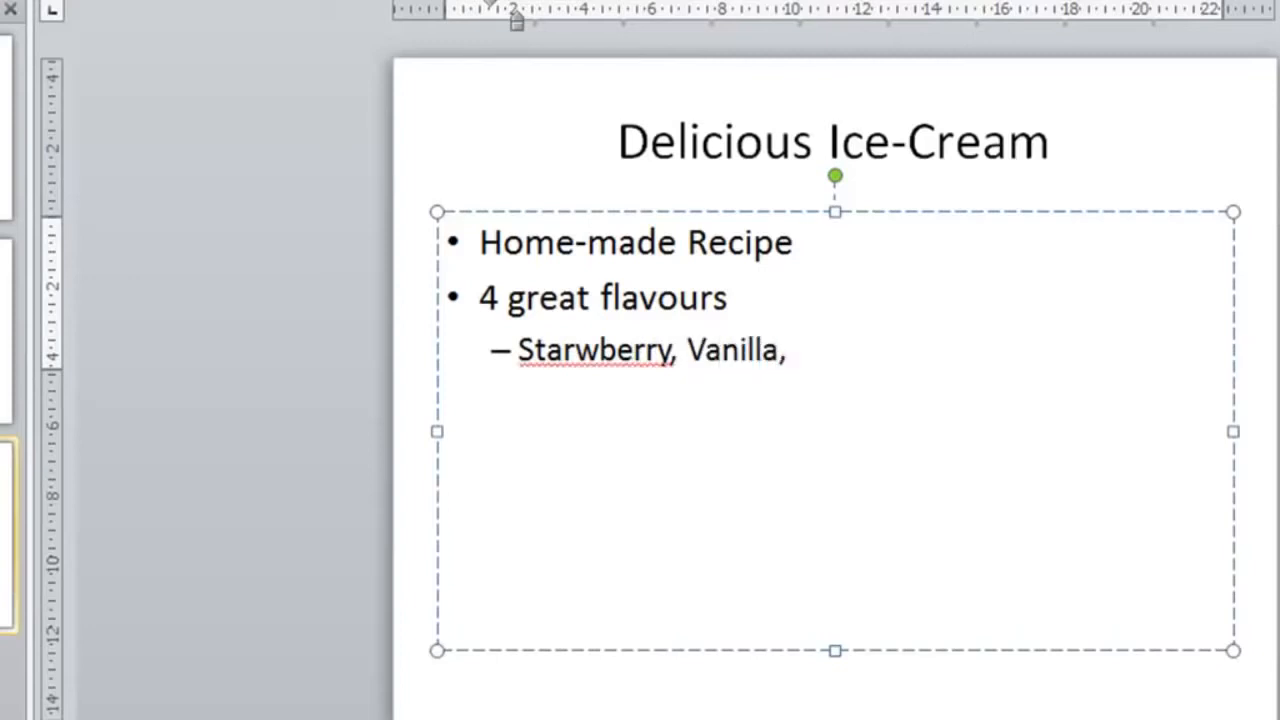
type("Choicolate")
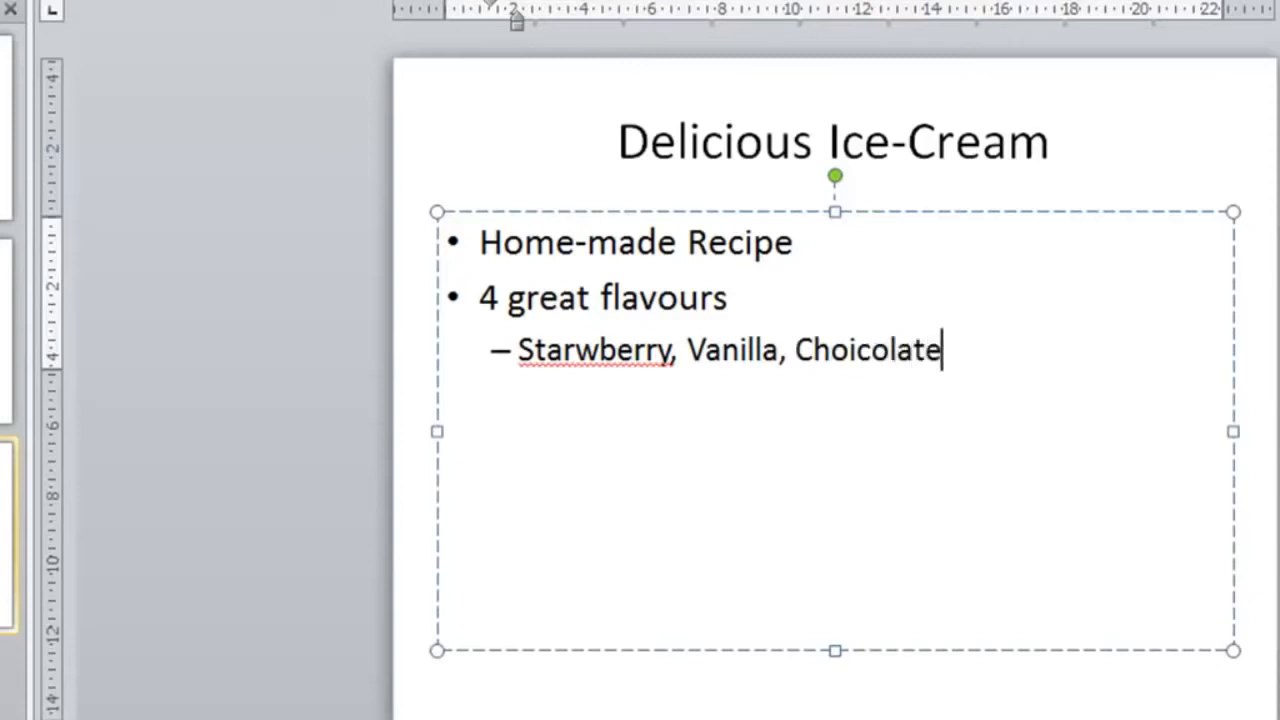
type(", Mint")
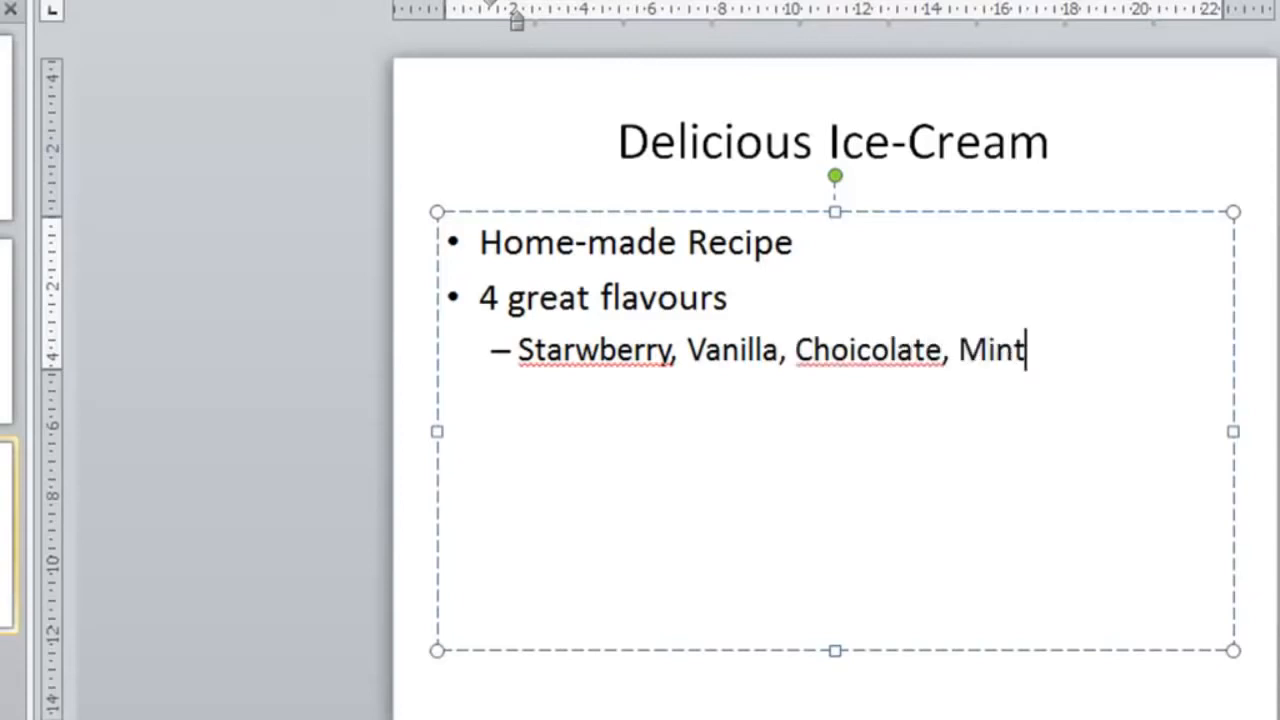
Step: Correct the misspelled word "Starwberry" to "Strawberry" in the sub-bullet
key("Left")
key("Left")
key("Left")
key("Left")
key("Left")
key("Left")
key("Left")
key("Left")
key("Left")
key("Left")
key("Left")
key("Left")
key("Left")
key("Left")
key("Left")
key("Left")
key("Left")
key("Left")
key("Left")
key("Left")
key("Left")
key("Left")
key("Left")
key("Left")
key("Left")
key("Left")
key("Left")
key("Left")
key("Left")
key("Left")
key("Delete")
key("Delete")
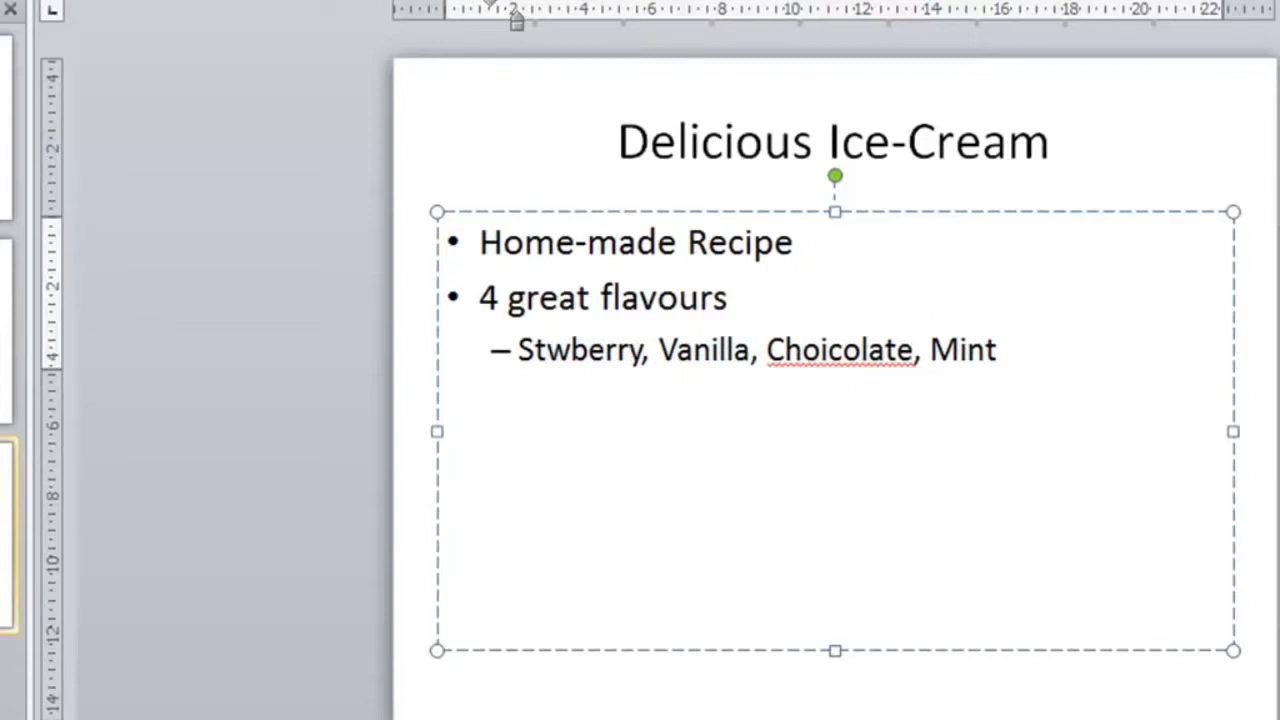
type("ra")
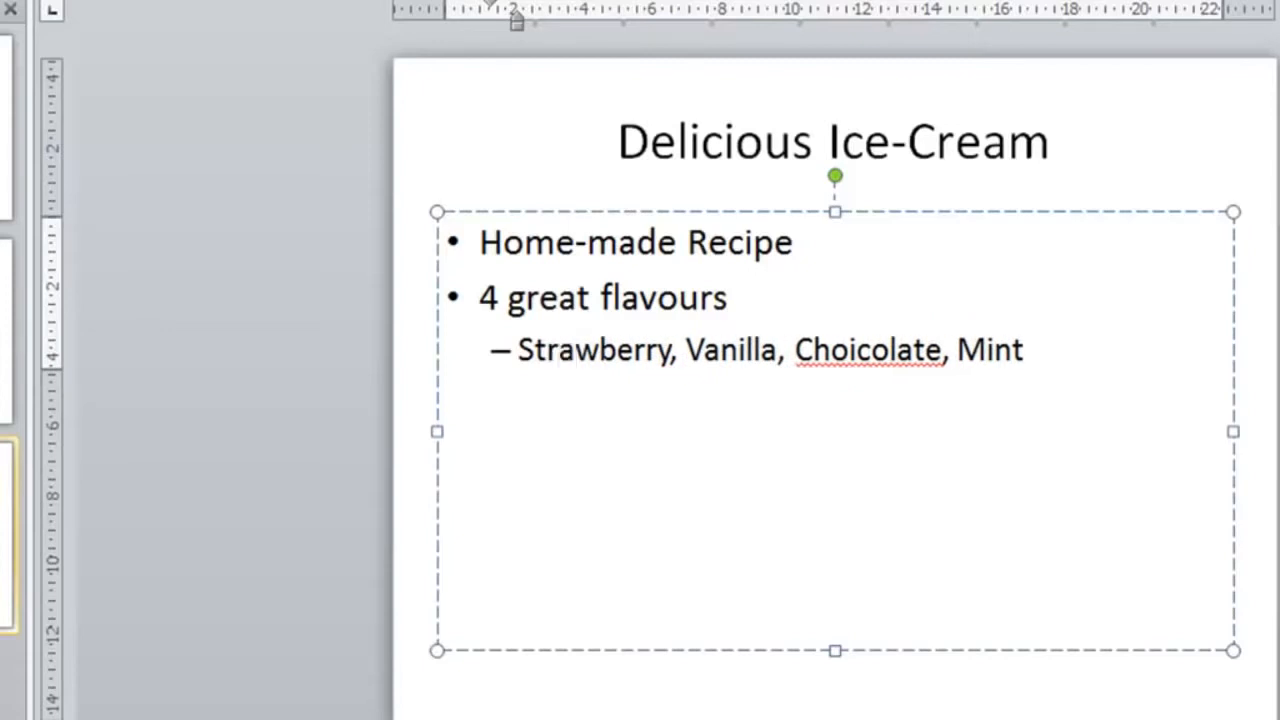
Step: Correct the misspelled word "Choicolate" to "Chocolate" in the sub-bullet
key("Right")
key("Right")
key("Right")
key("Right")
key("Right")
key("Right")
key("Right")
key("Right")
key("Right")
key("Right")
key("Right")
key("Right")
key("Right")
key("Right")
key("Right")
key("Right")
key("Right")
key("Right")
key("Right")
key("Right")
key("Delete")
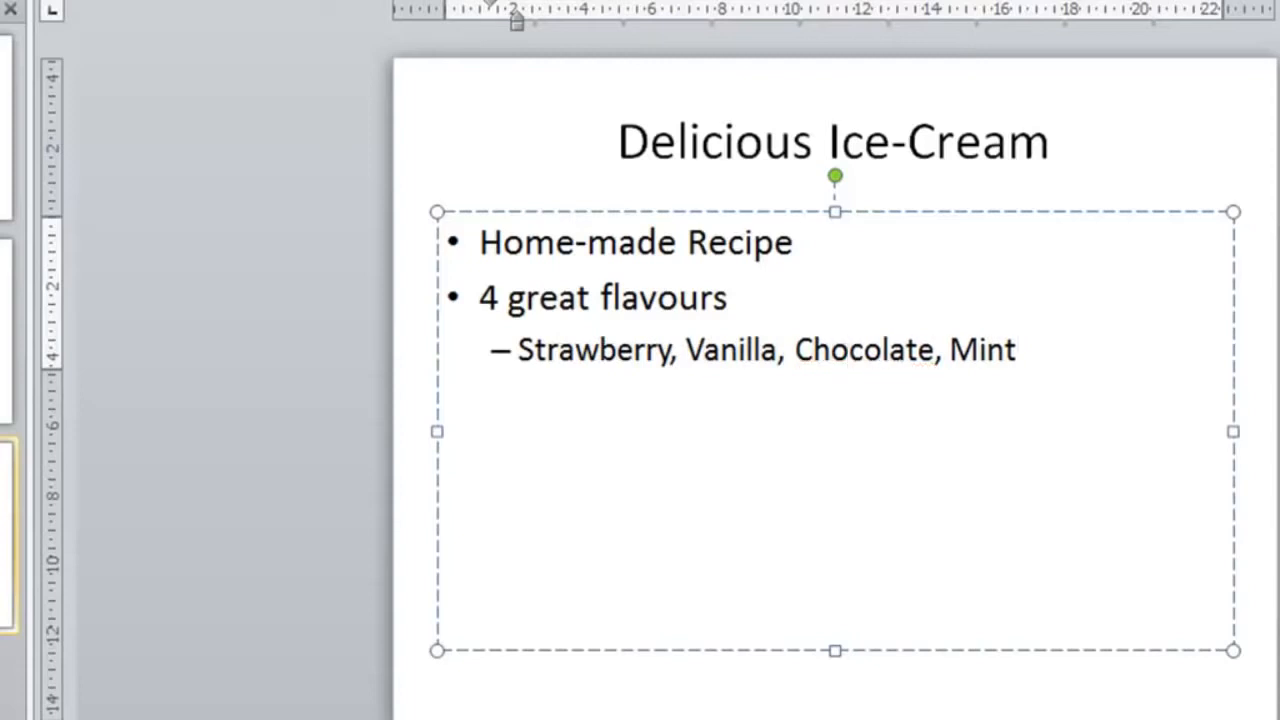
Step: Start a new empty bullet below the list of flavours and bring it back to the main list level
key("Return")
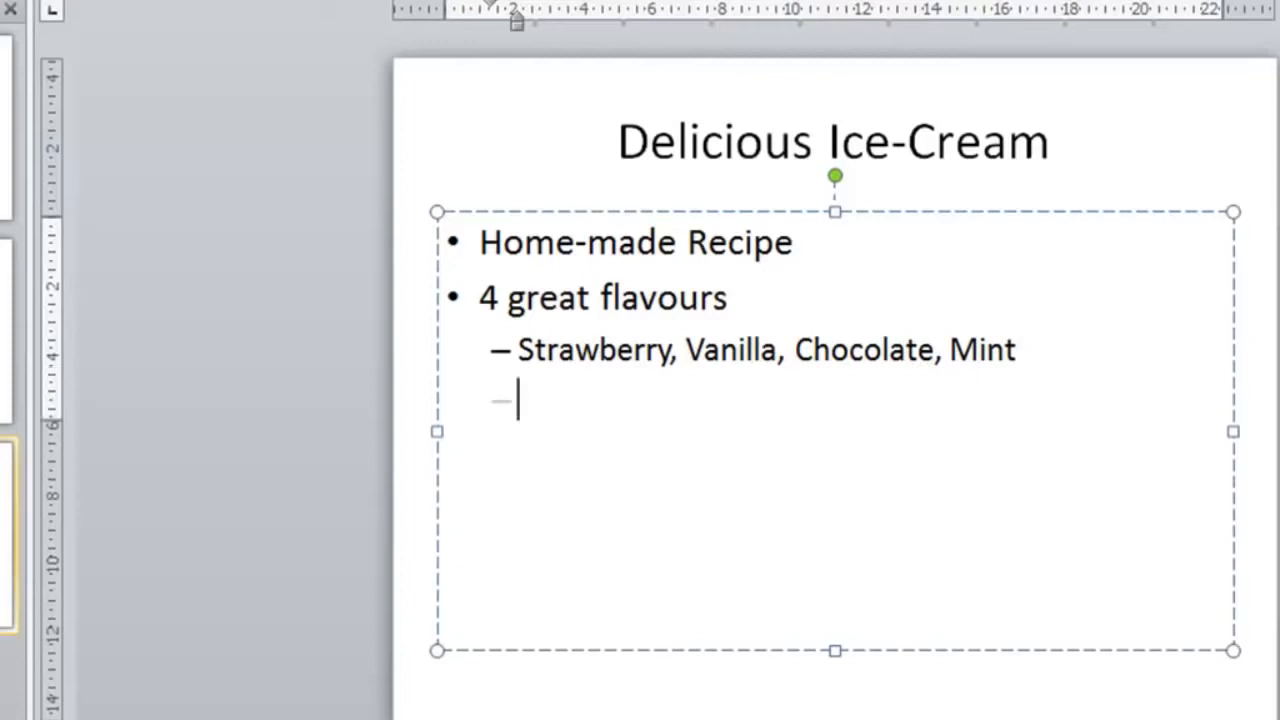
key("shift+Tab")
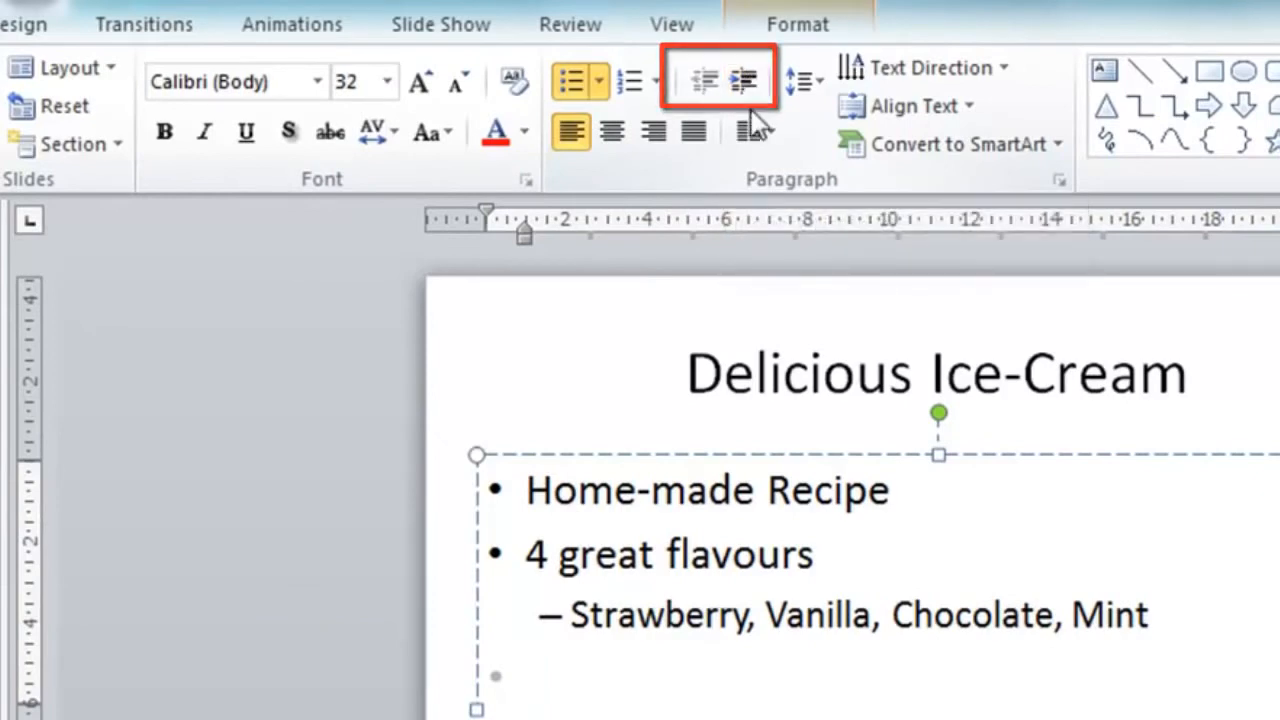
Step: Demote the empty bullet by three list levels and promote it back to the main level
left_click(750, 86)
left_click(751, 87)
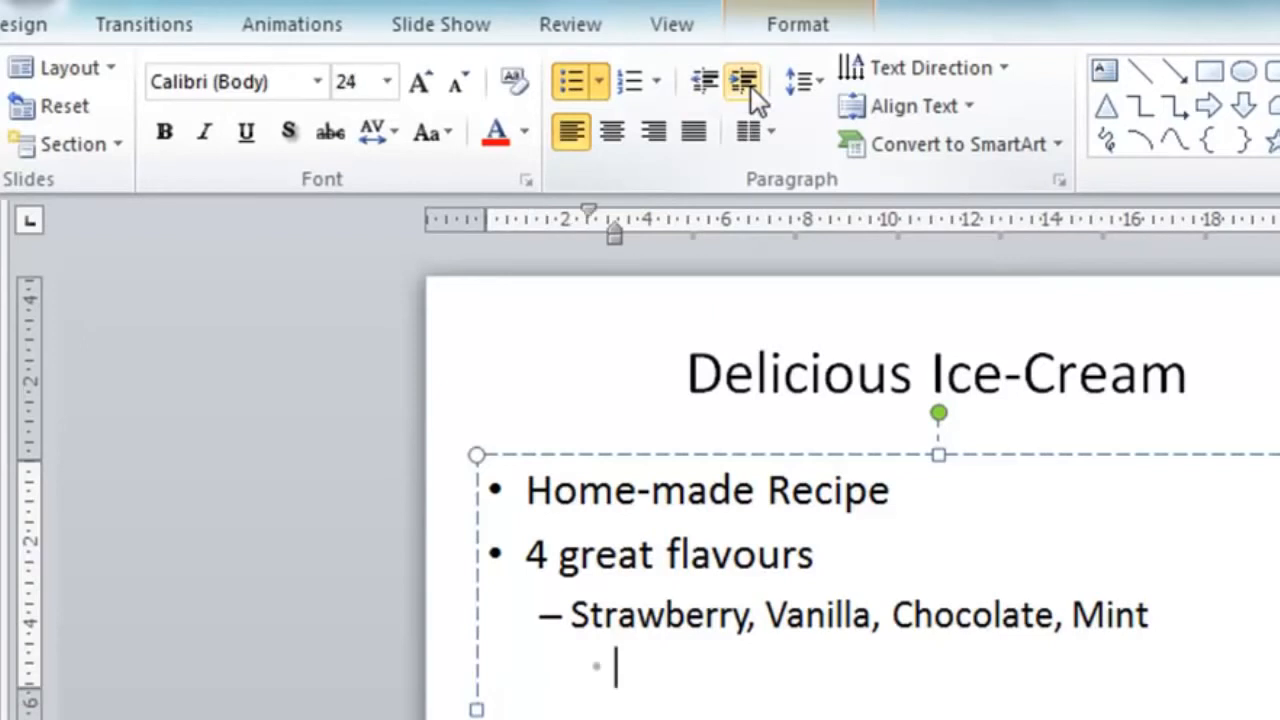
left_click(751, 87)
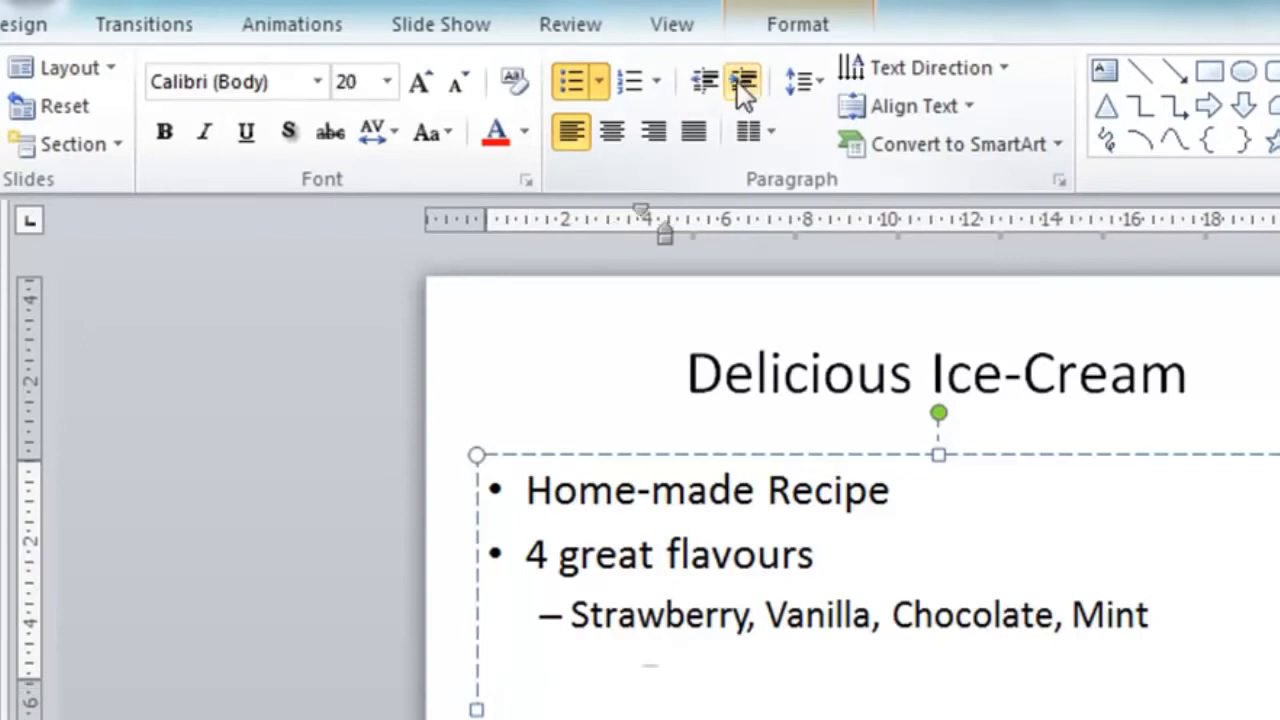
left_click(718, 80)
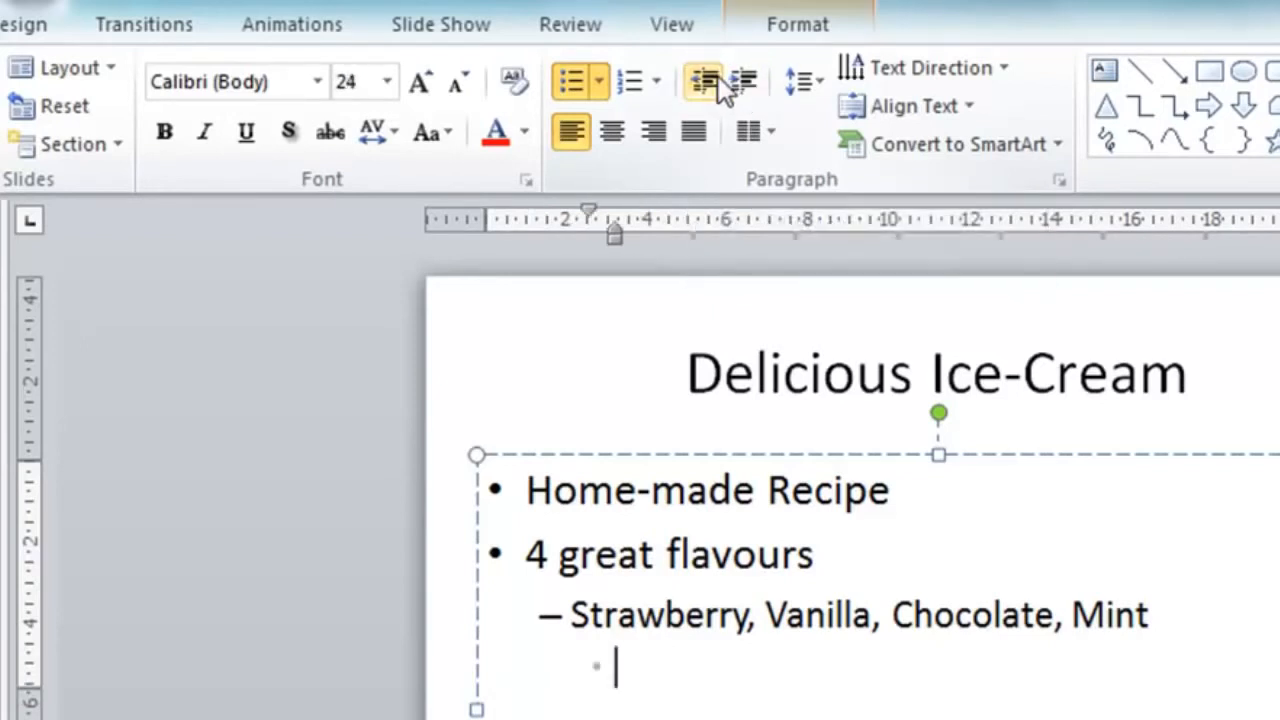
left_click(718, 80)
left_click(718, 78)
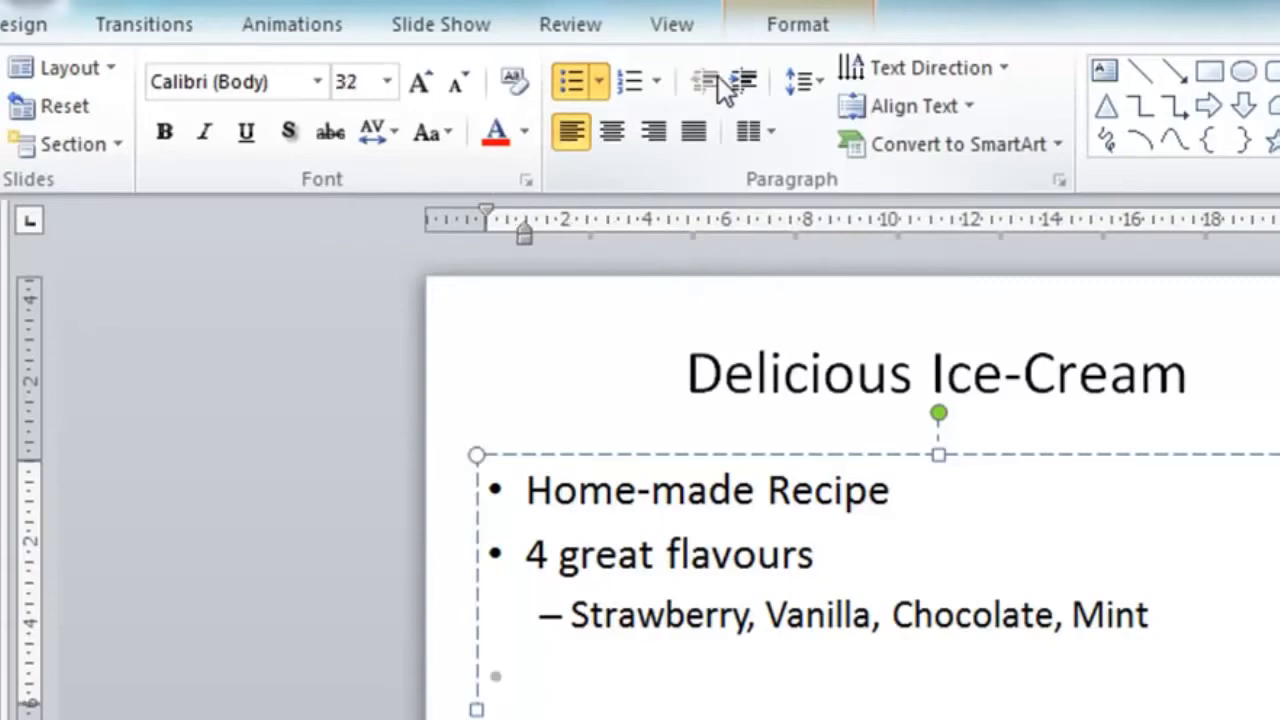
Step: Enter "Buy 2 get a 3rd free!" as the text of the empty main-level bullet
type("Buy")
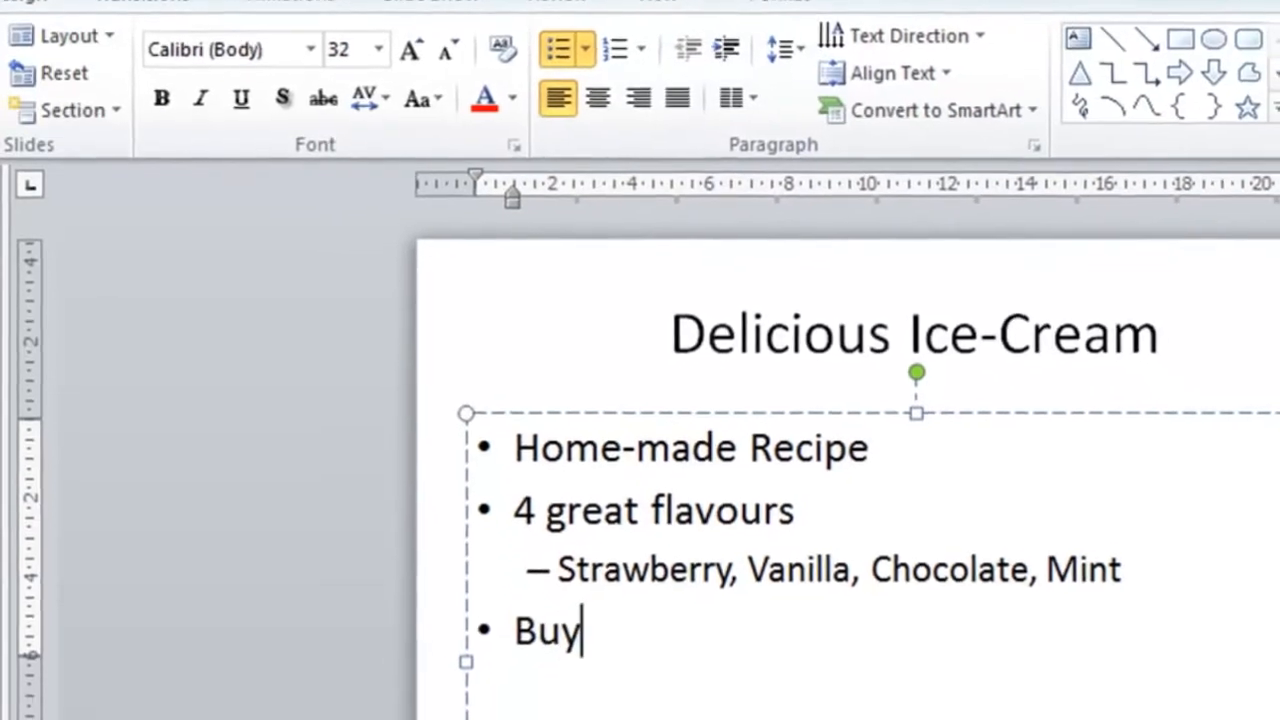
type(" 2")
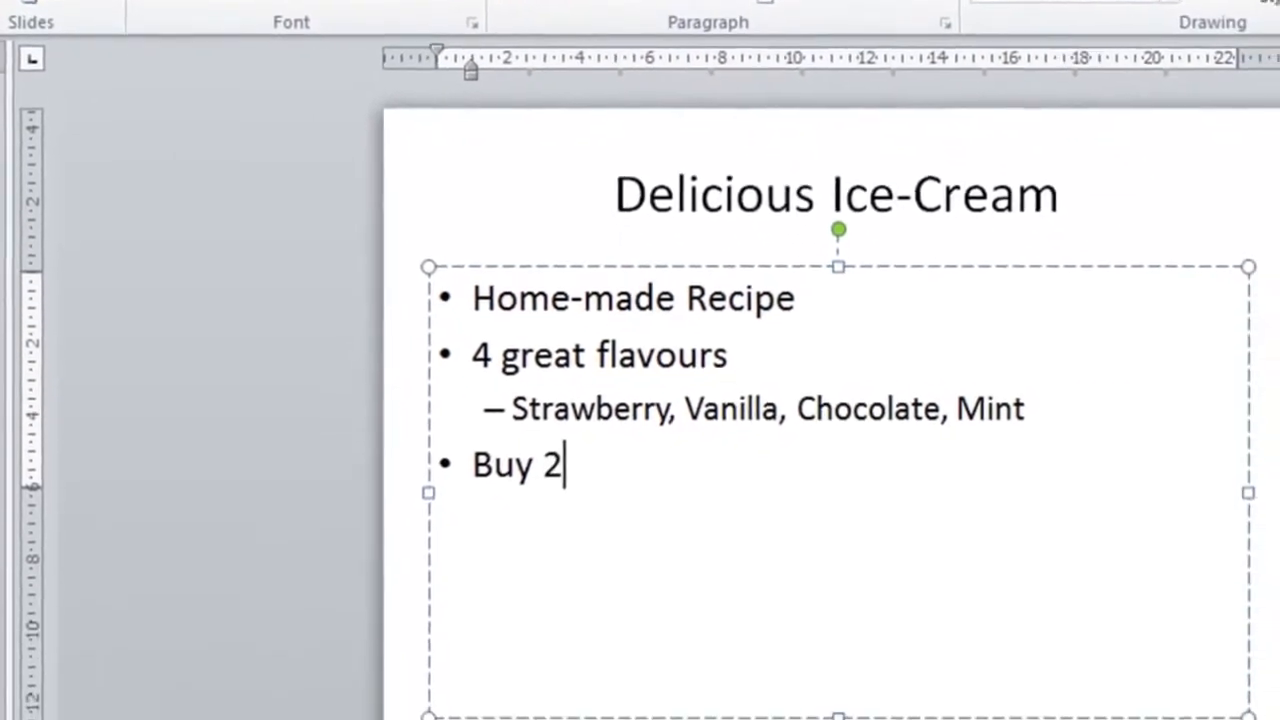
type(" get ")
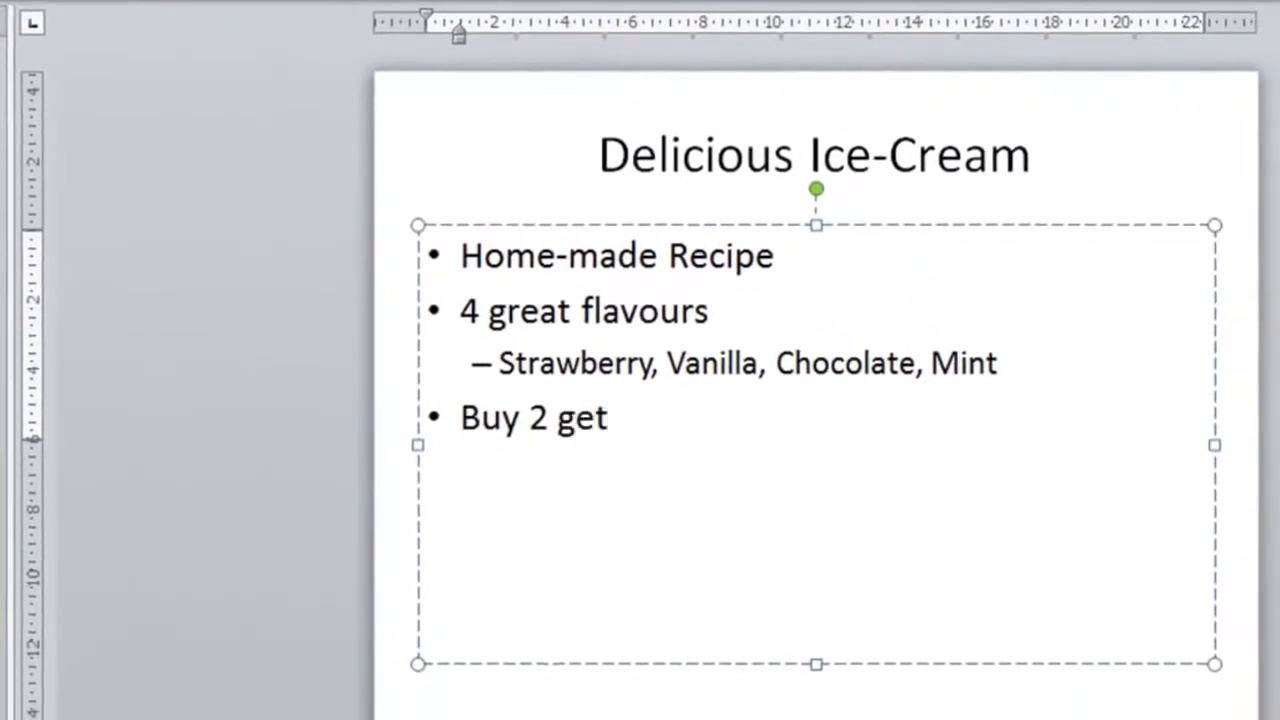
type("a 3rd fre")
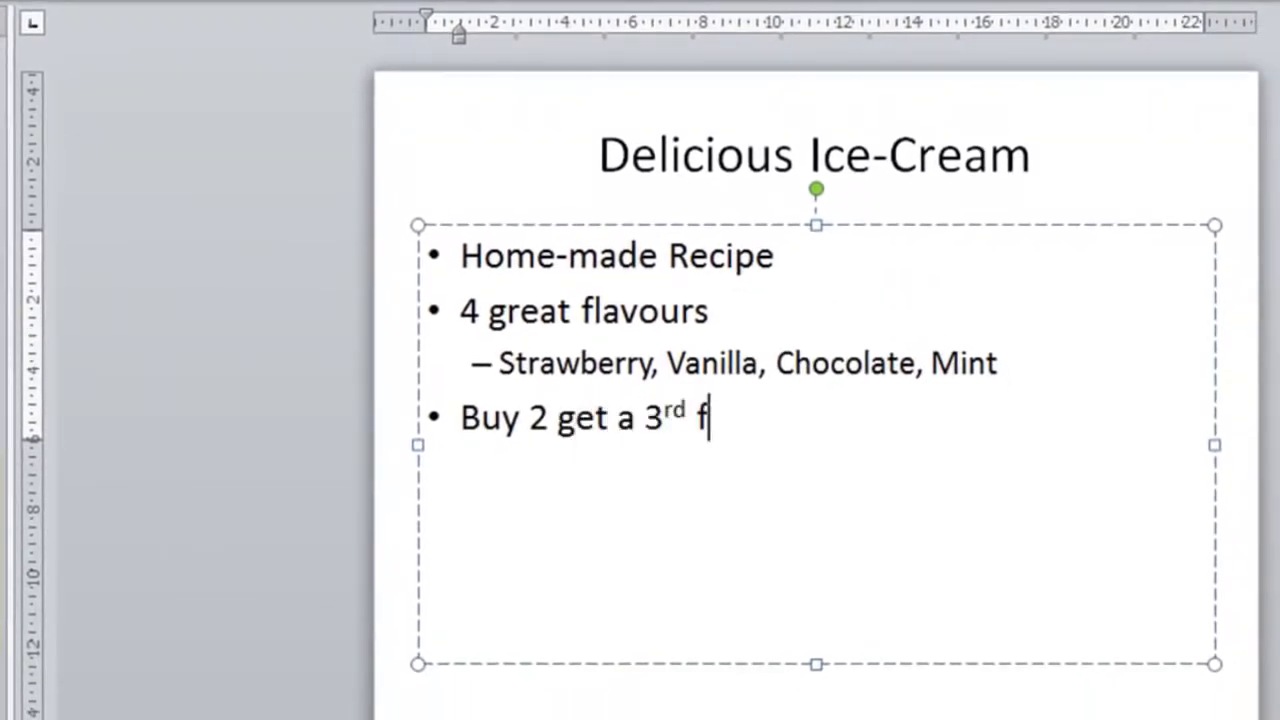
type("e!")
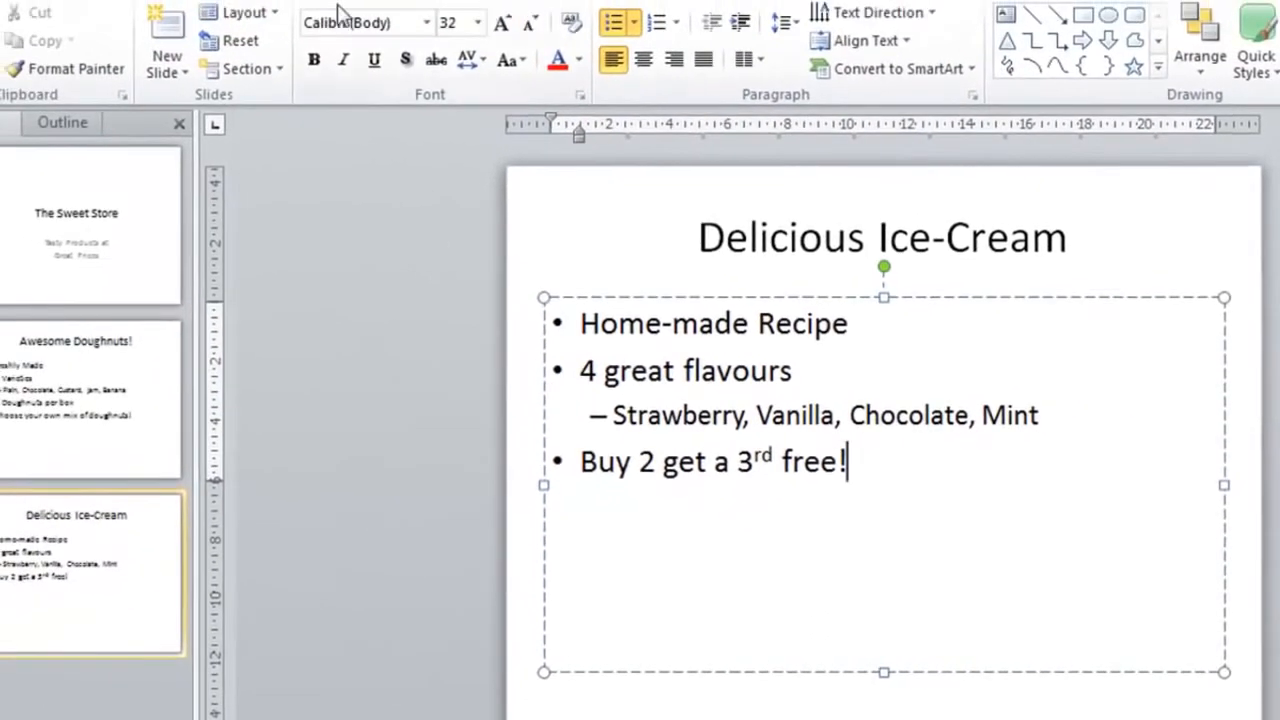
Step: Add a fourth slide and title it "Thirst Quenching Soda"
left_click(161, 50)
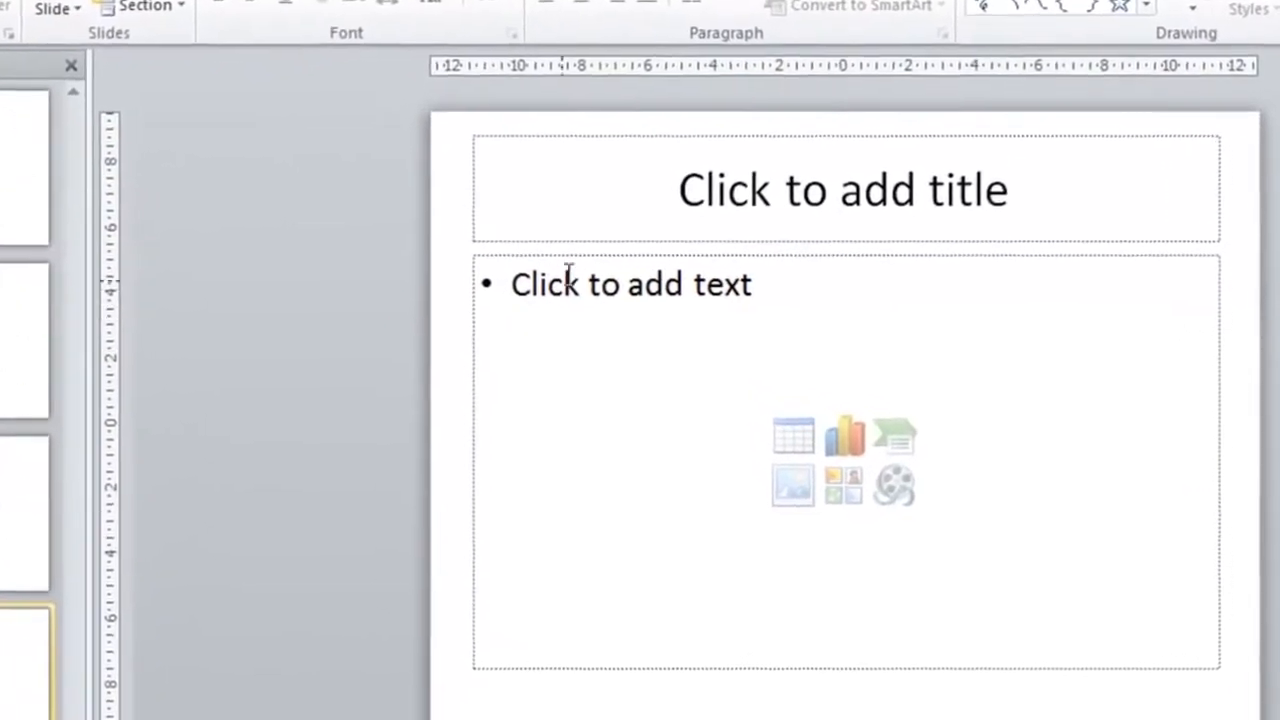
left_click(676, 125)
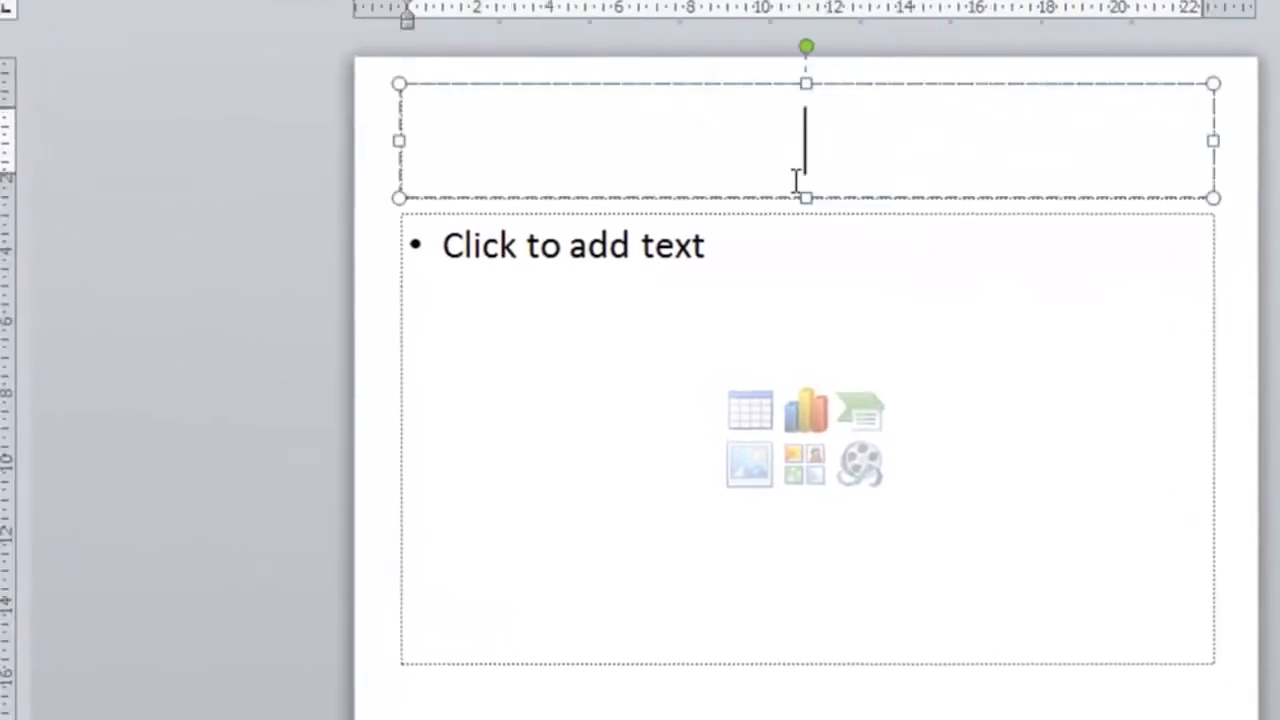
type("Thirst ")
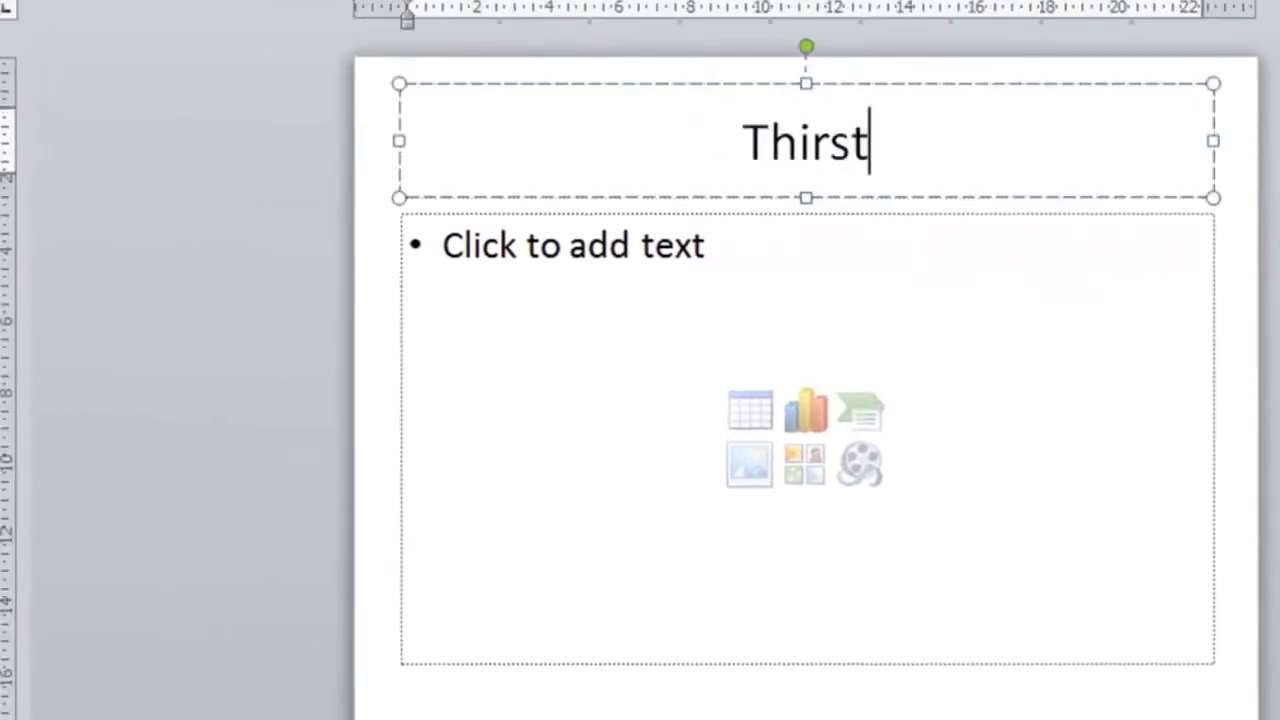
type("Quenc")
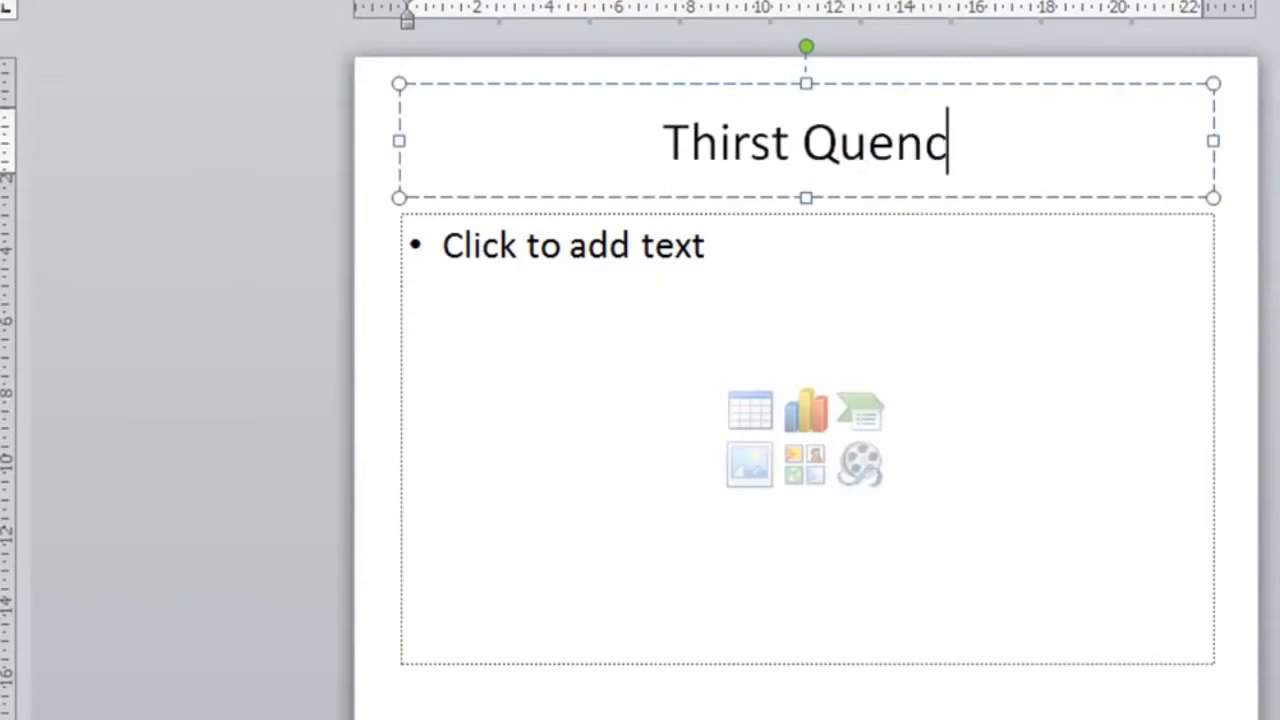
type("hing Soda")
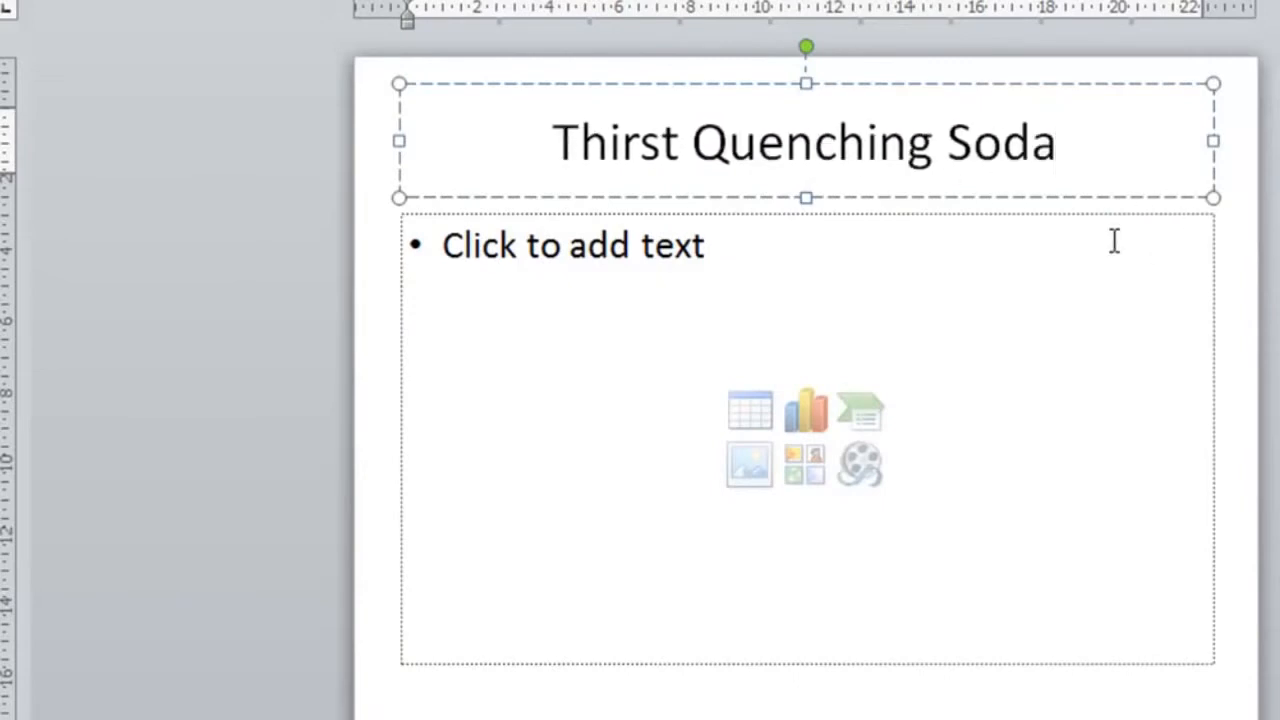
Step: Enter "3 great Flavours" as the first bullet in the content area below the Thirst Quenching Soda title
left_click(576, 253)
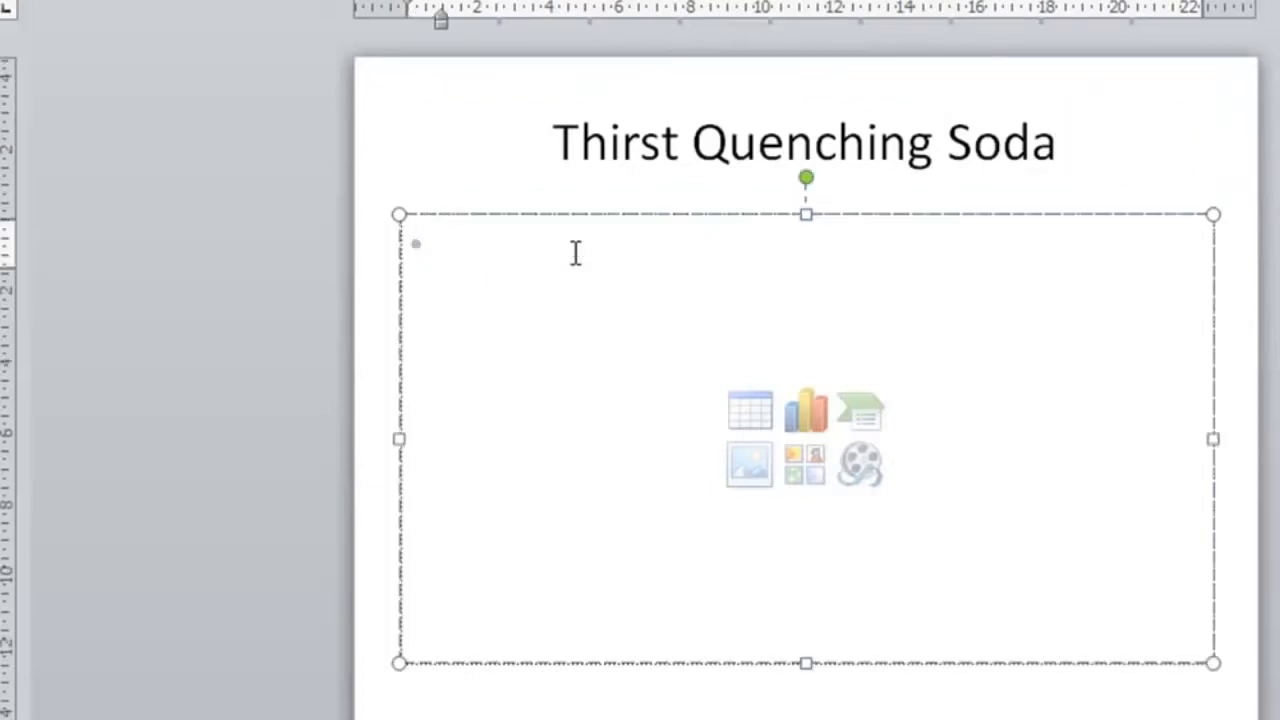
type("3 gr")
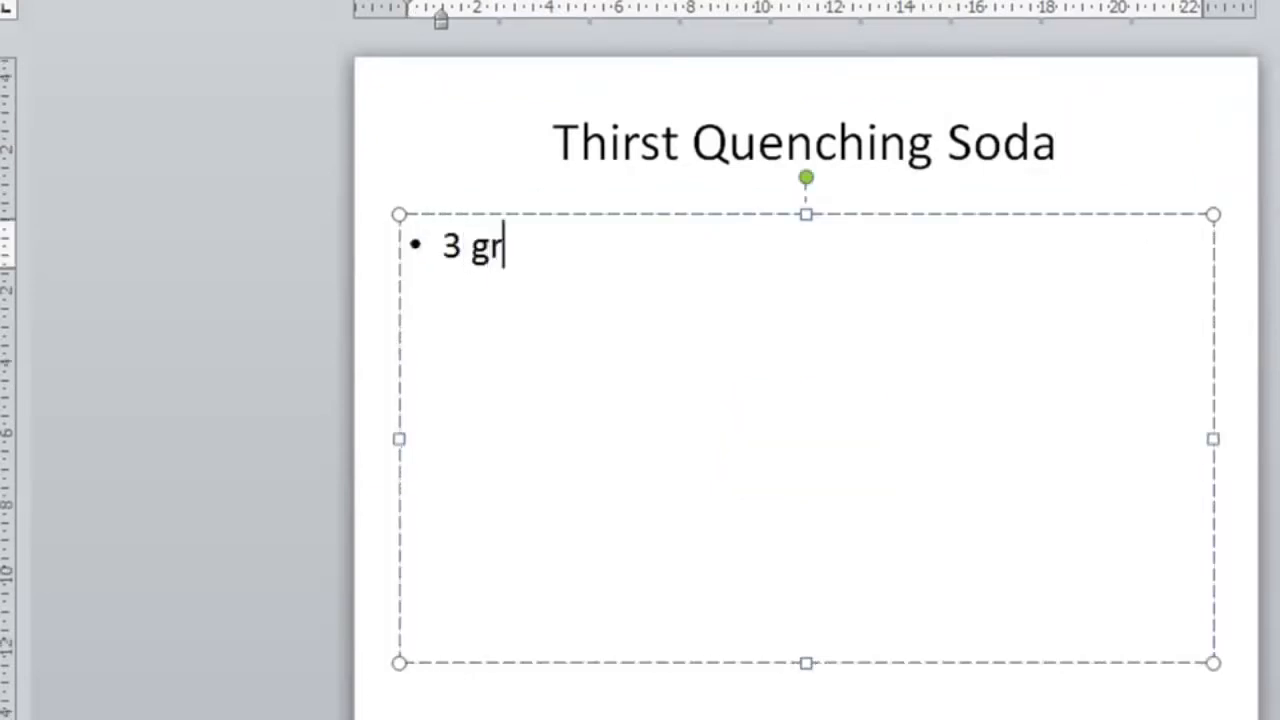
type("eat ")
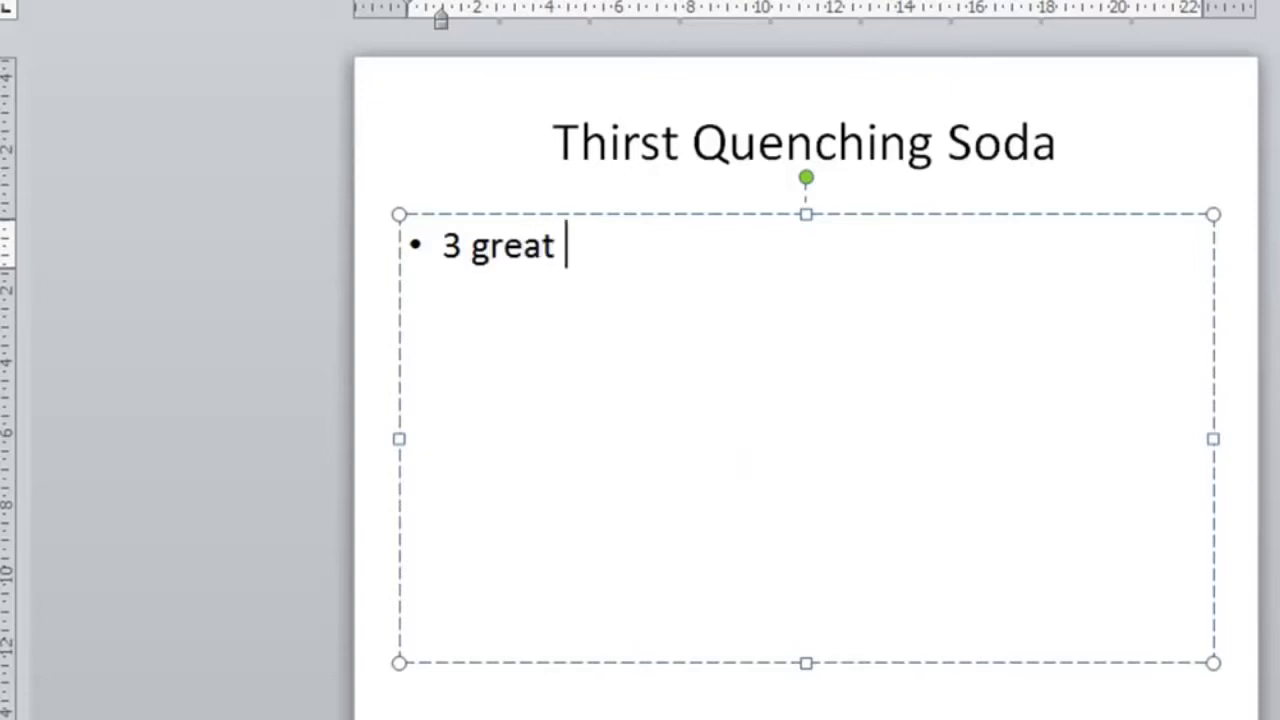
type("Flavours")
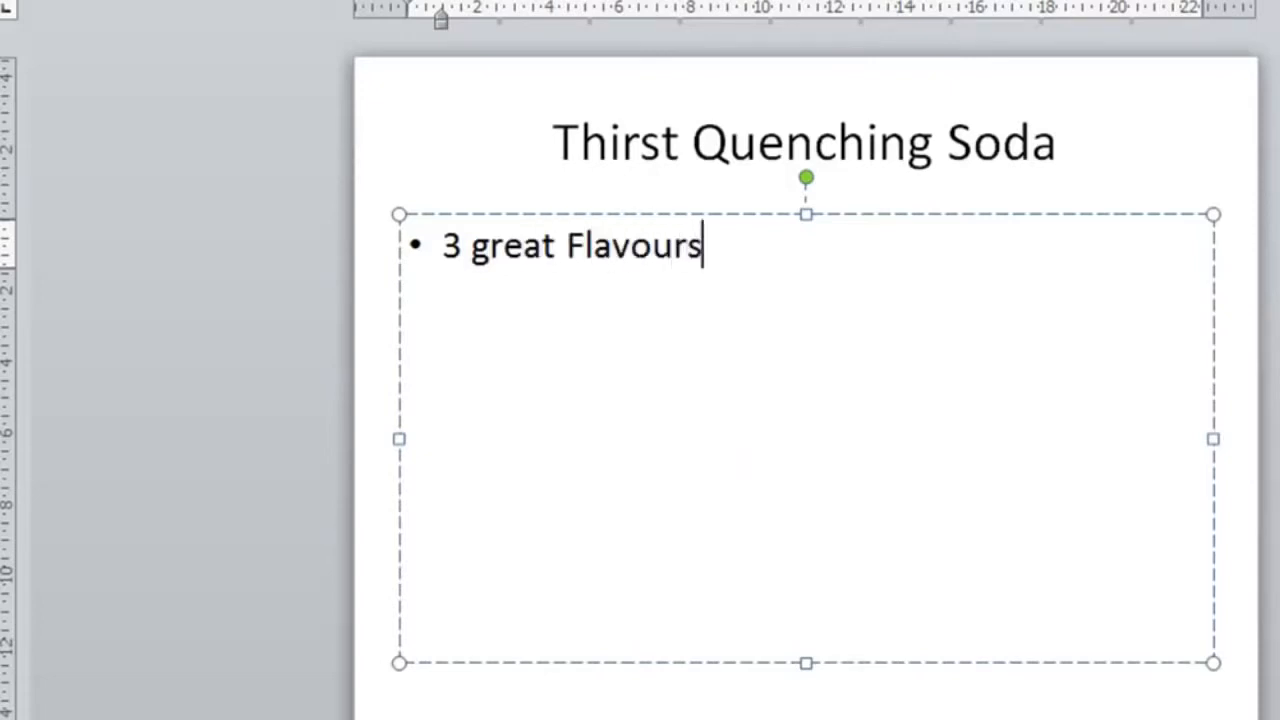
Step: Capitalise the word "great" in the first bullet so that it reads "3 Great Flavours"
key("Left")
key("Left")
key("Left")
key("Left")
key("Left")
key("Left")
key("Left")
key("Left")
key("Left")
key("Left")
key("Left")
key("Left")
key("Left")
type("G")
key("Delete")
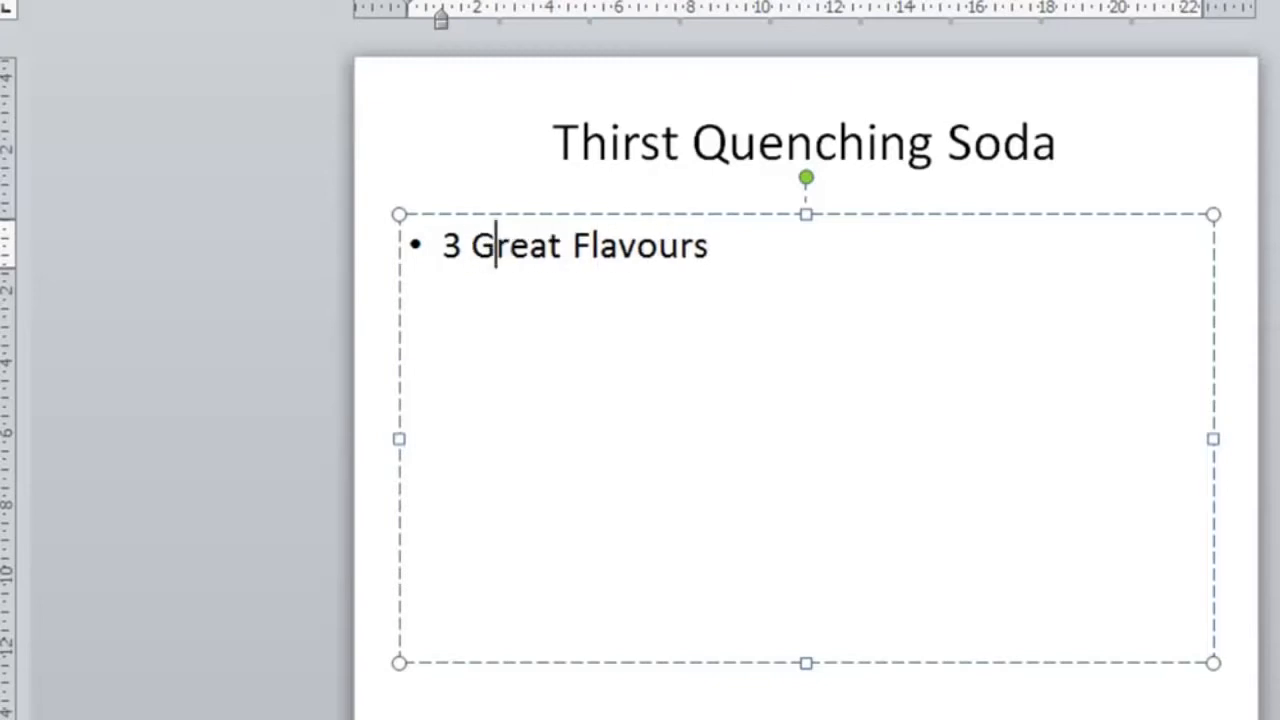
Step: Add an indented sub-bullet reading "Strawberry, Lemon, Apple" under the flavours bullet
key("Return")
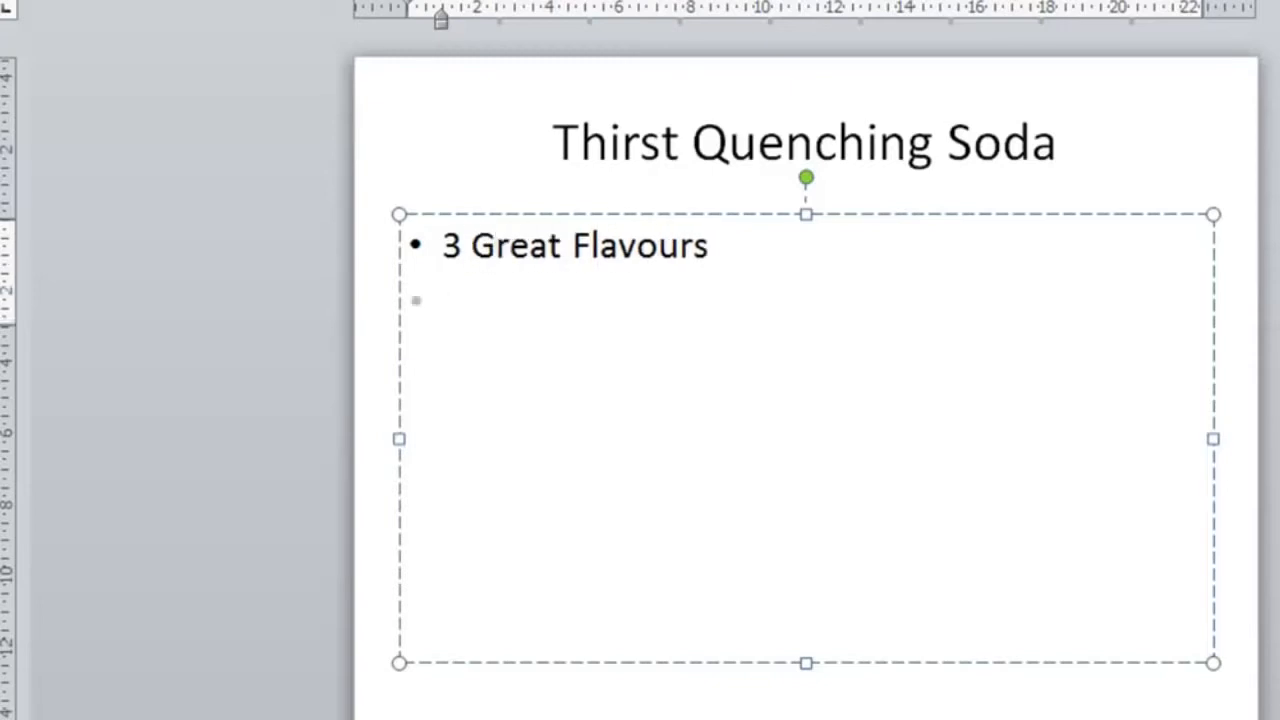
key("Tab")
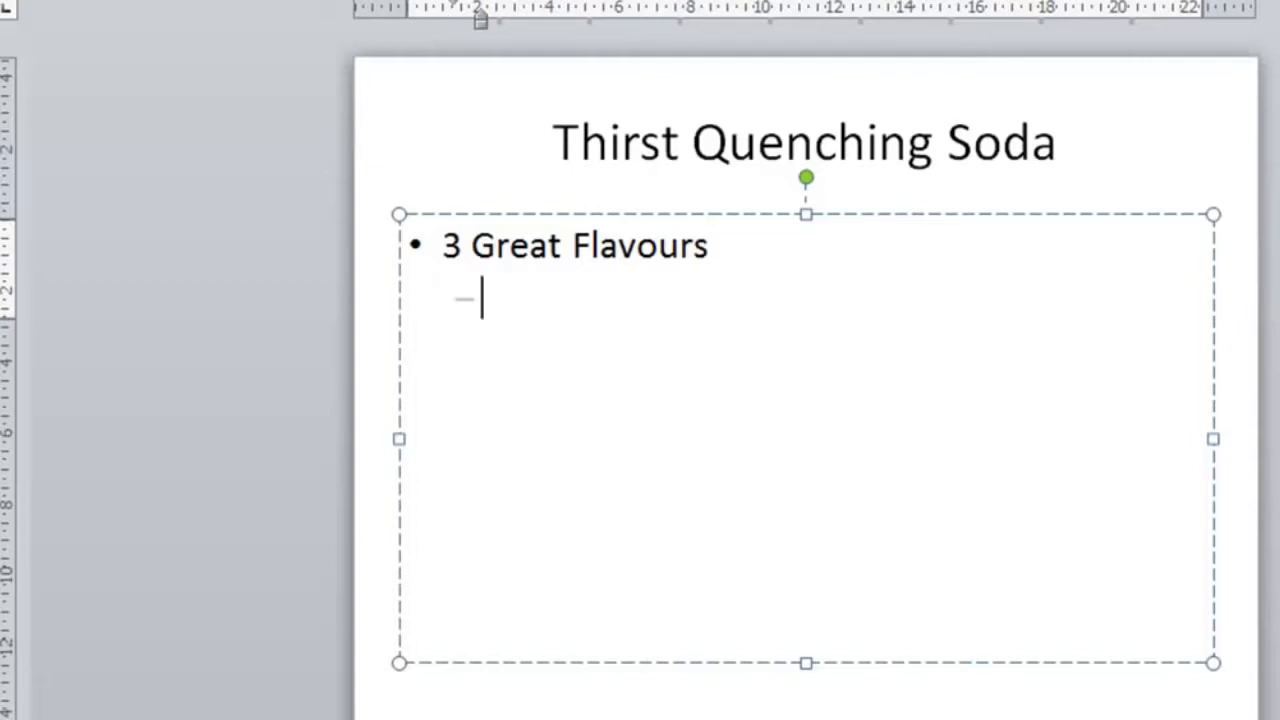
type("Strawberry")
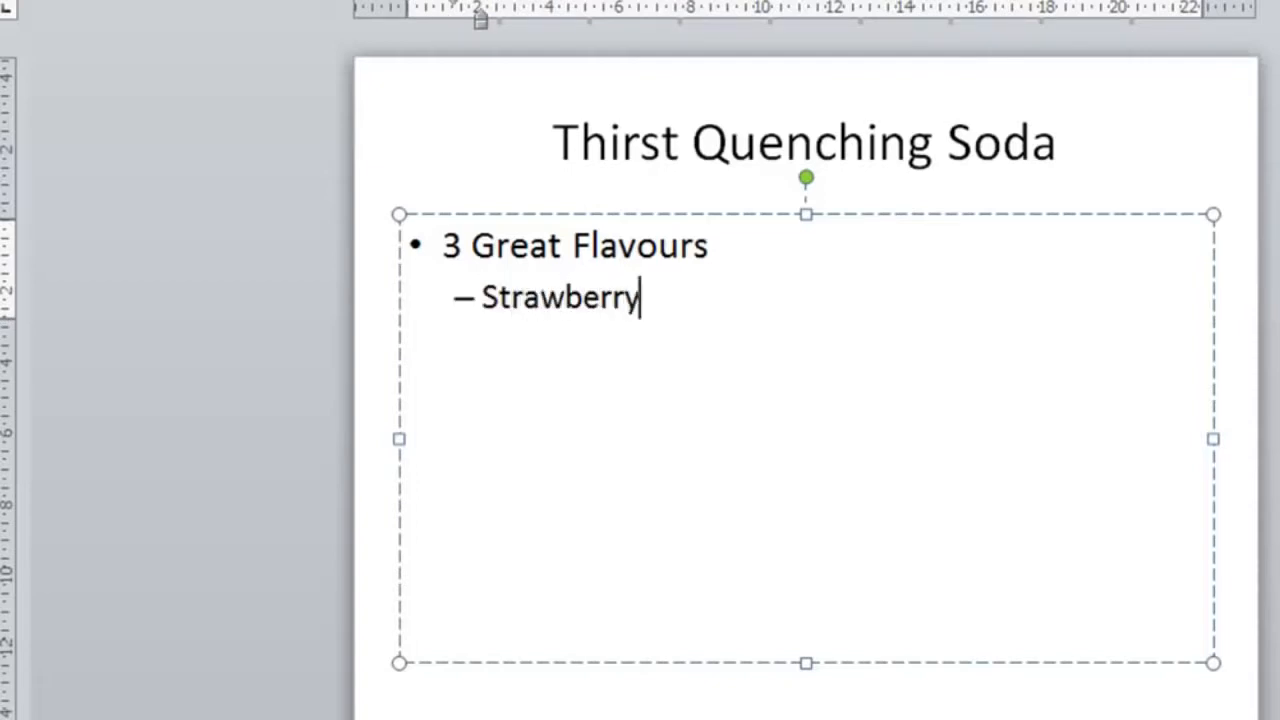
type(", Lemon")
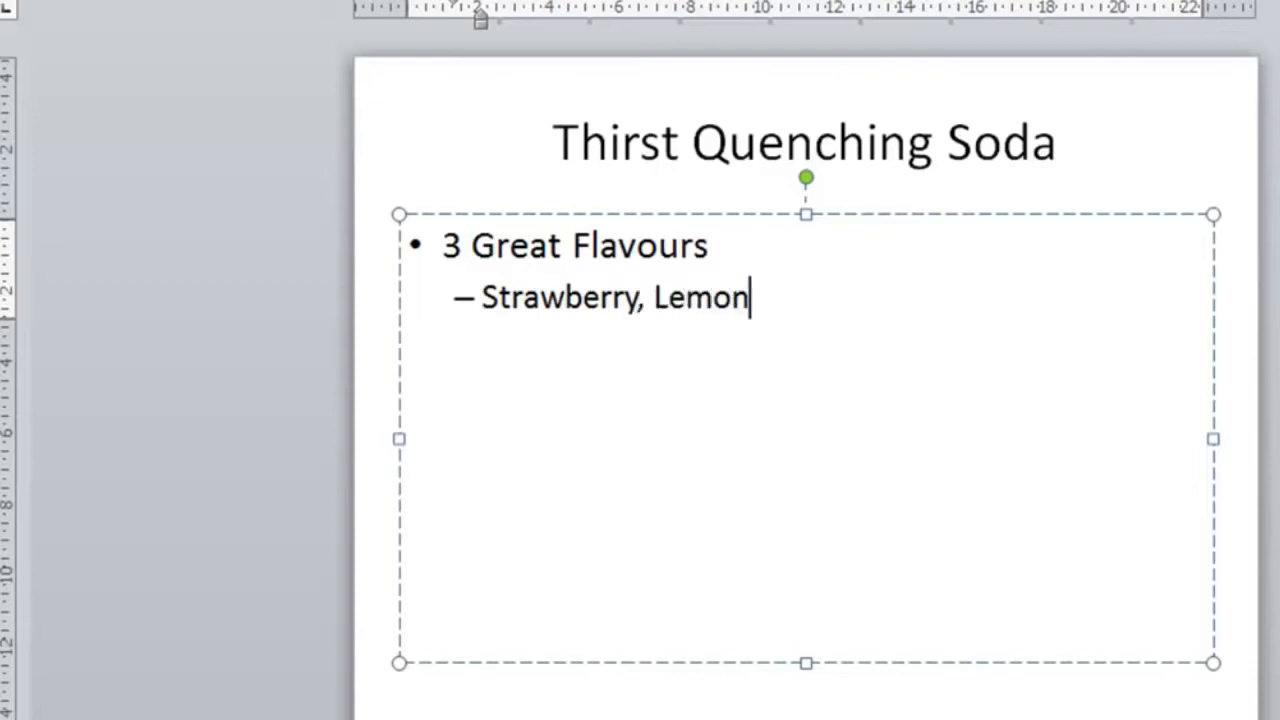
type(", Apple")
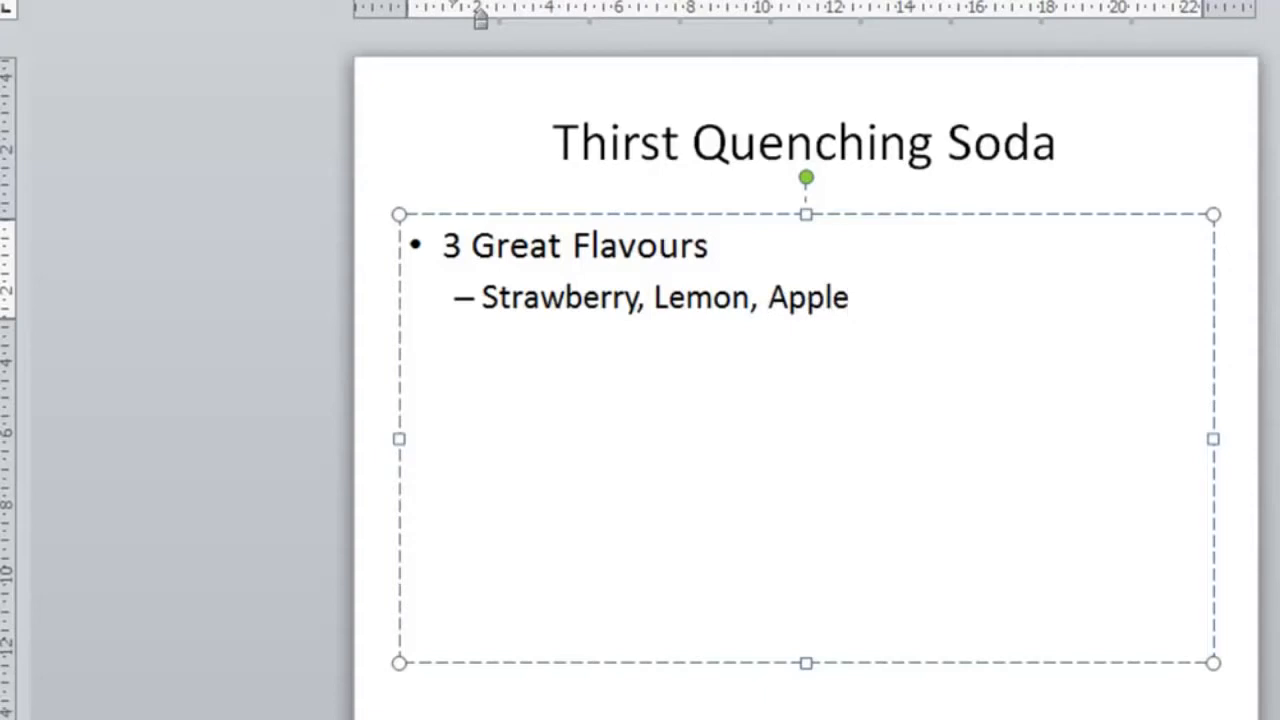
Step: Add a main-level bullet reading "Natural Ingredients" below the list of flavours
key("Return")
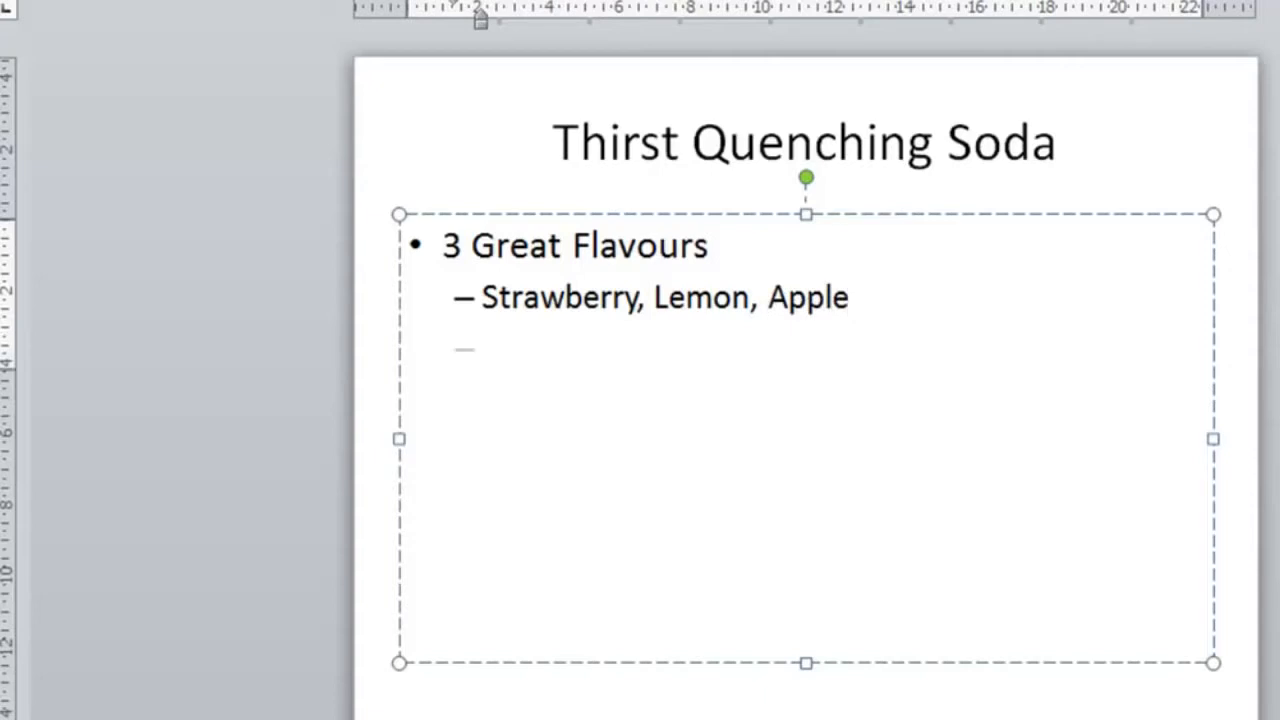
key("shift+Tab")
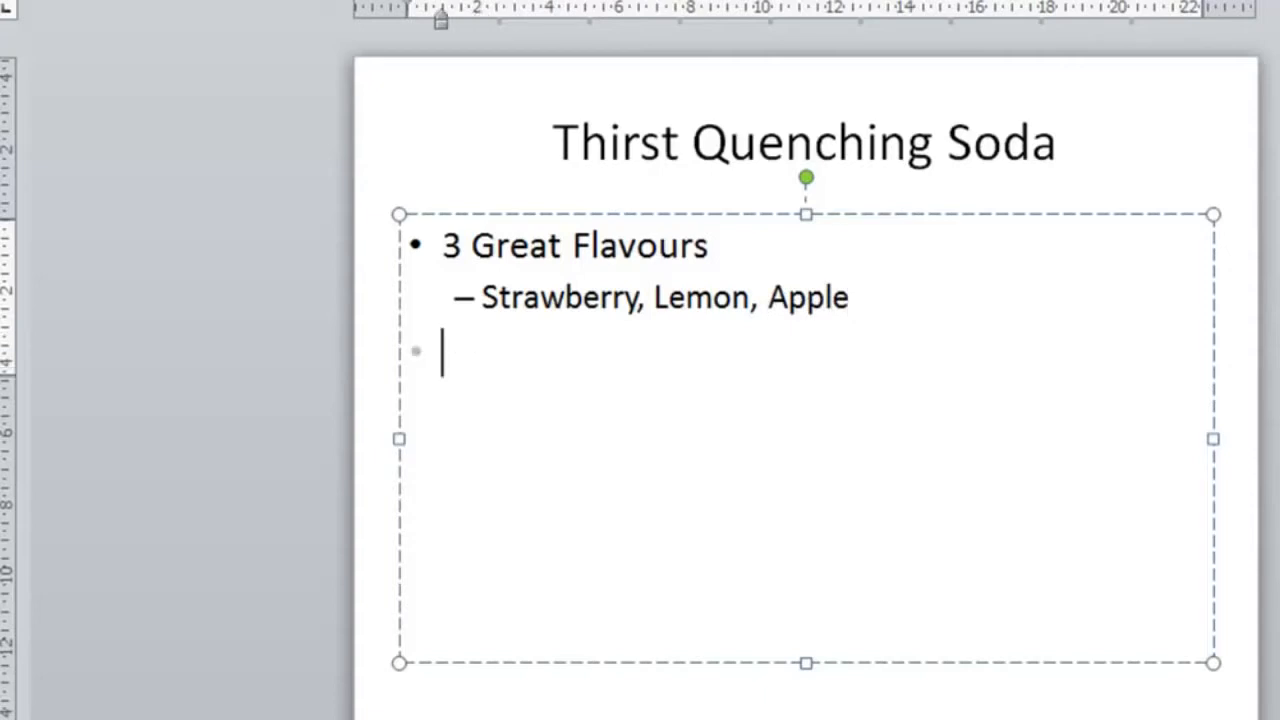
type("Nat")
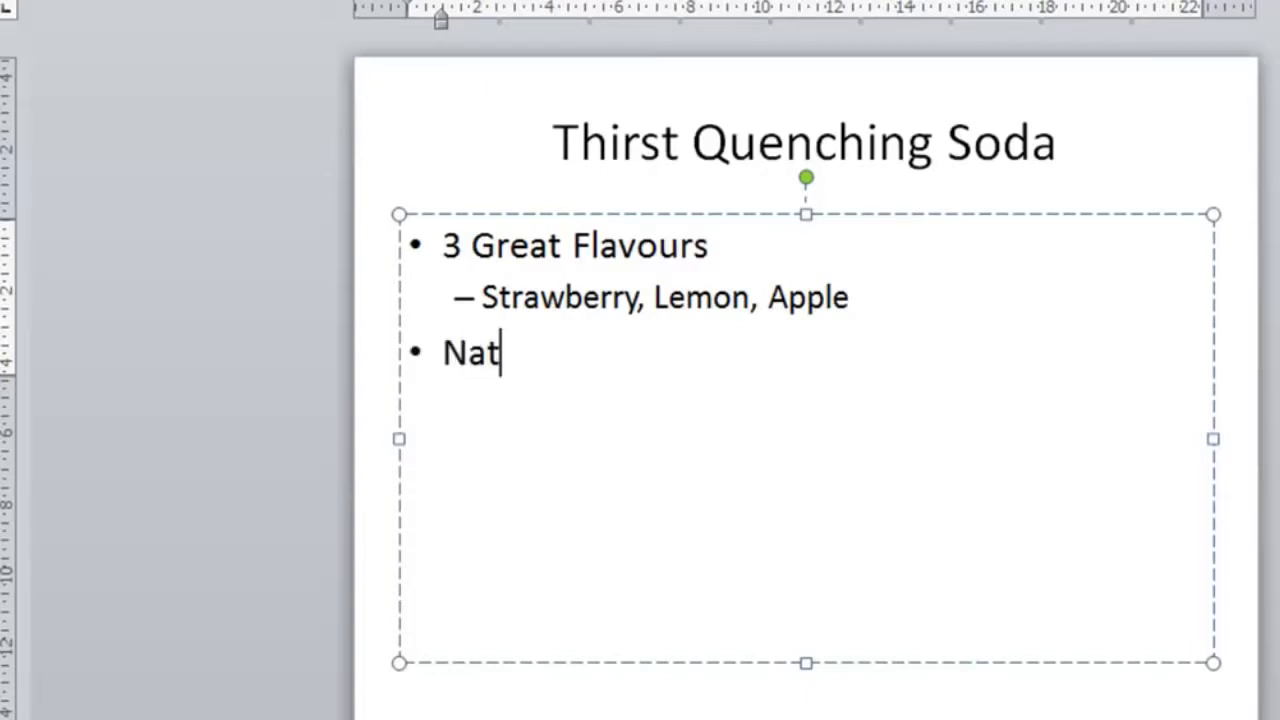
type("ural Ingre")
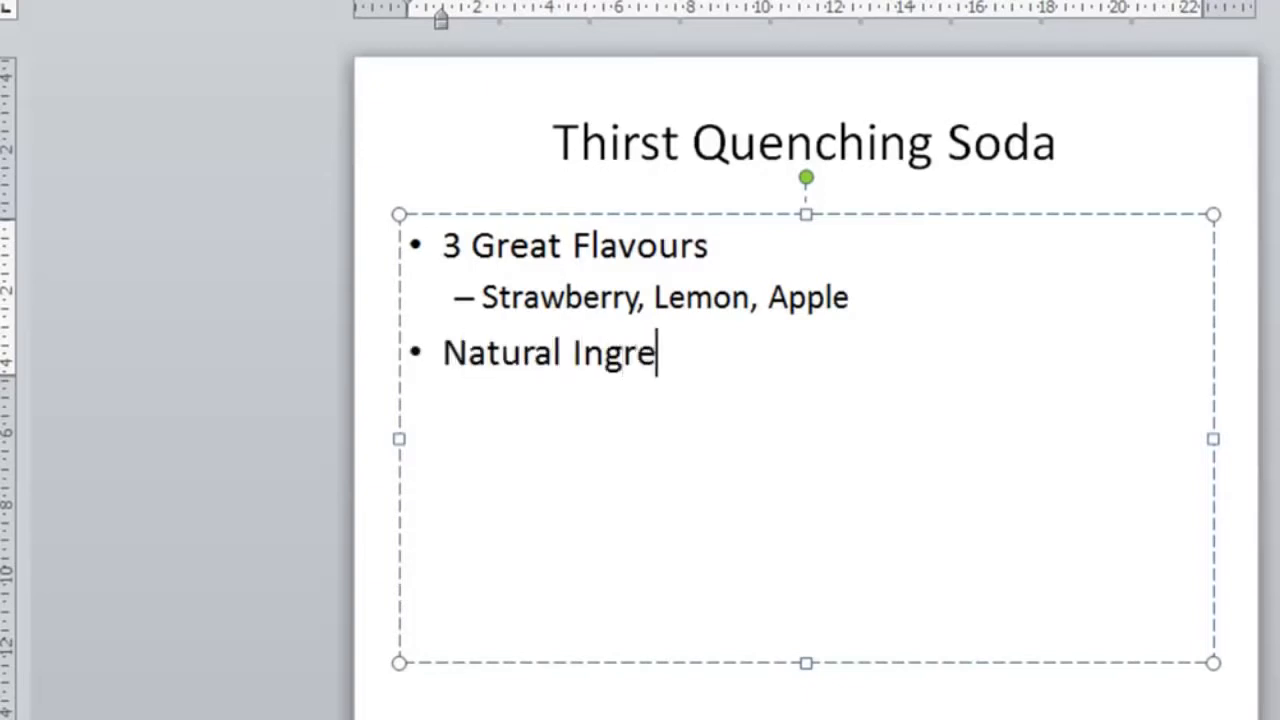
type("dients")
Step: Add another main-level bullet reading "Small, medium and large bottles" below "Natural Ingredients"
key("Return")
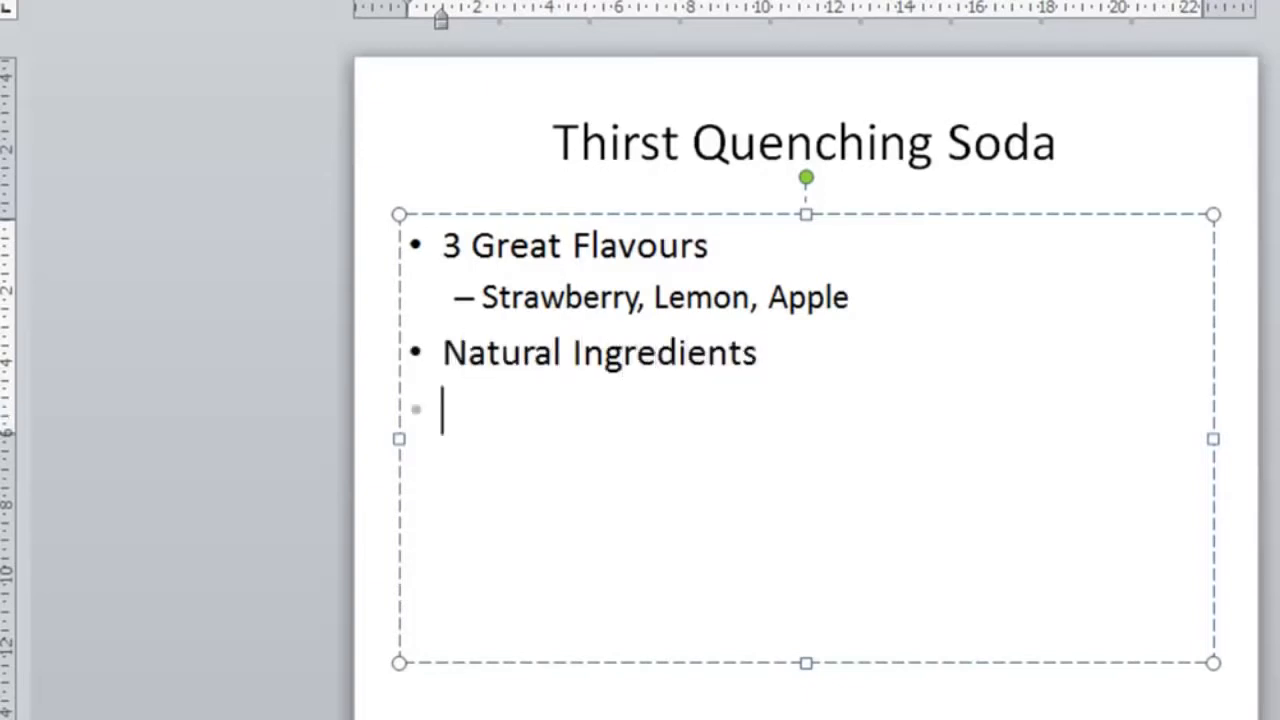
type("Small")
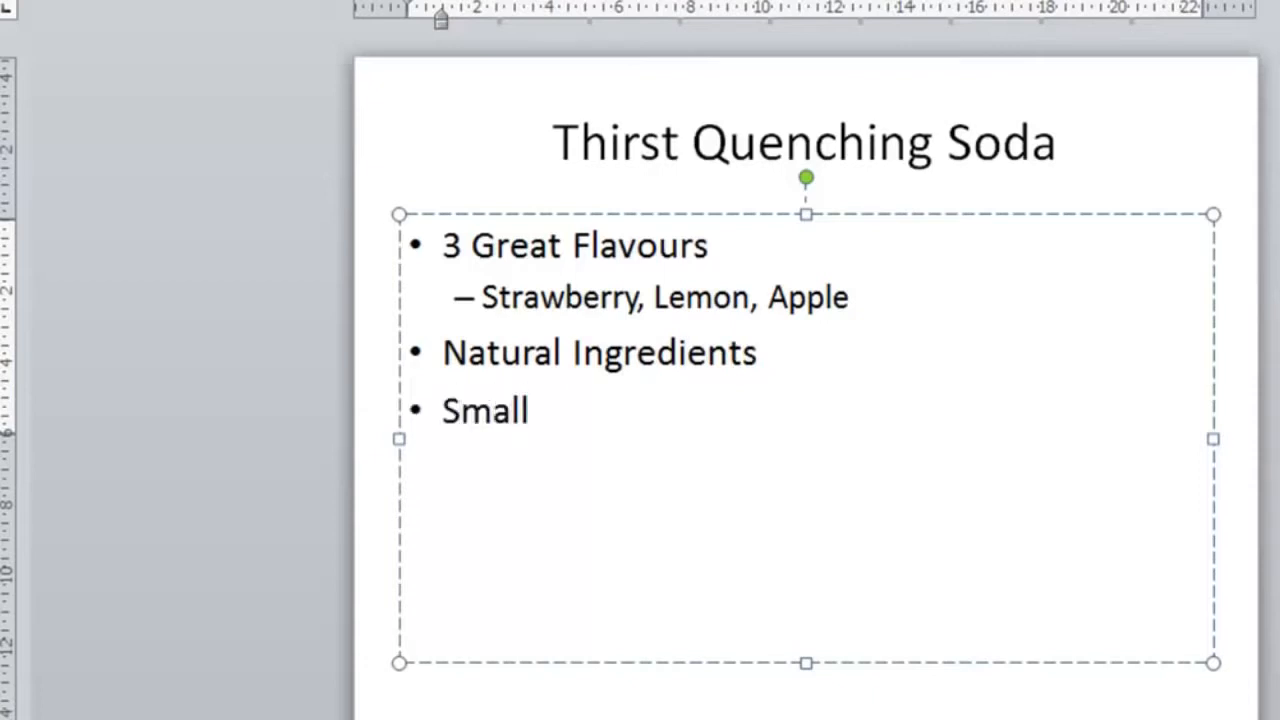
type(", medium a")
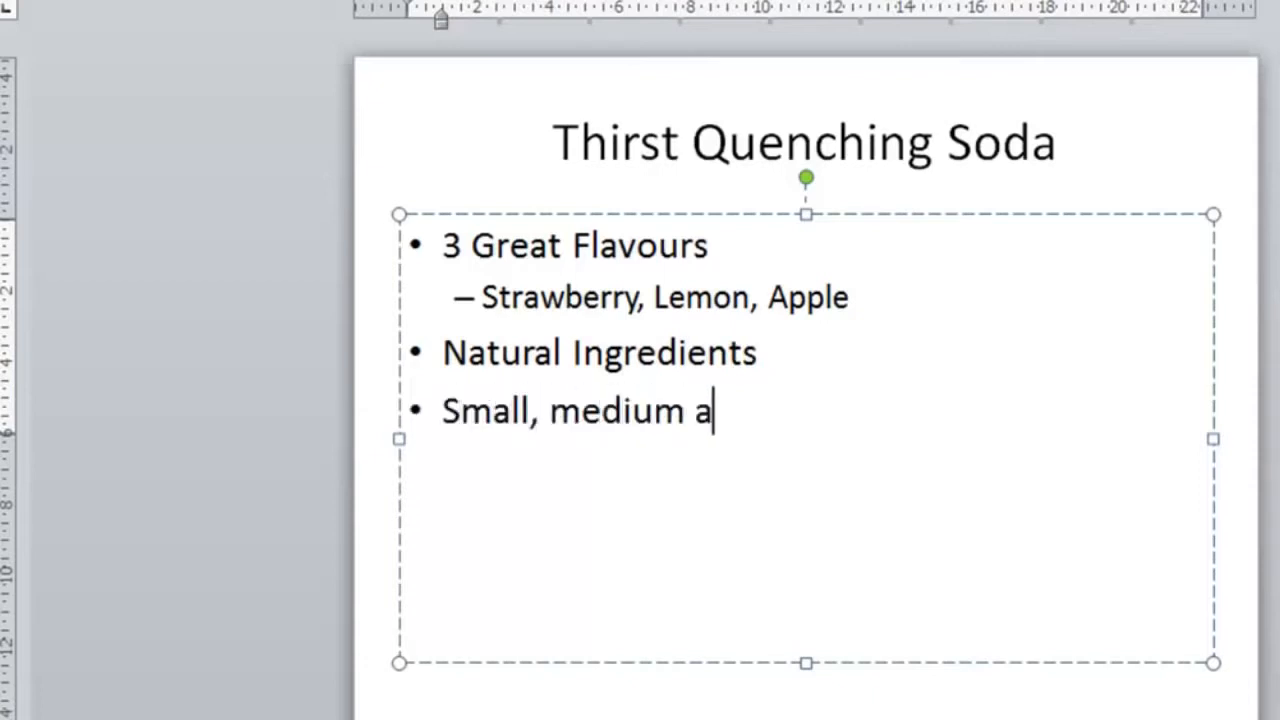
type("nd large bott")
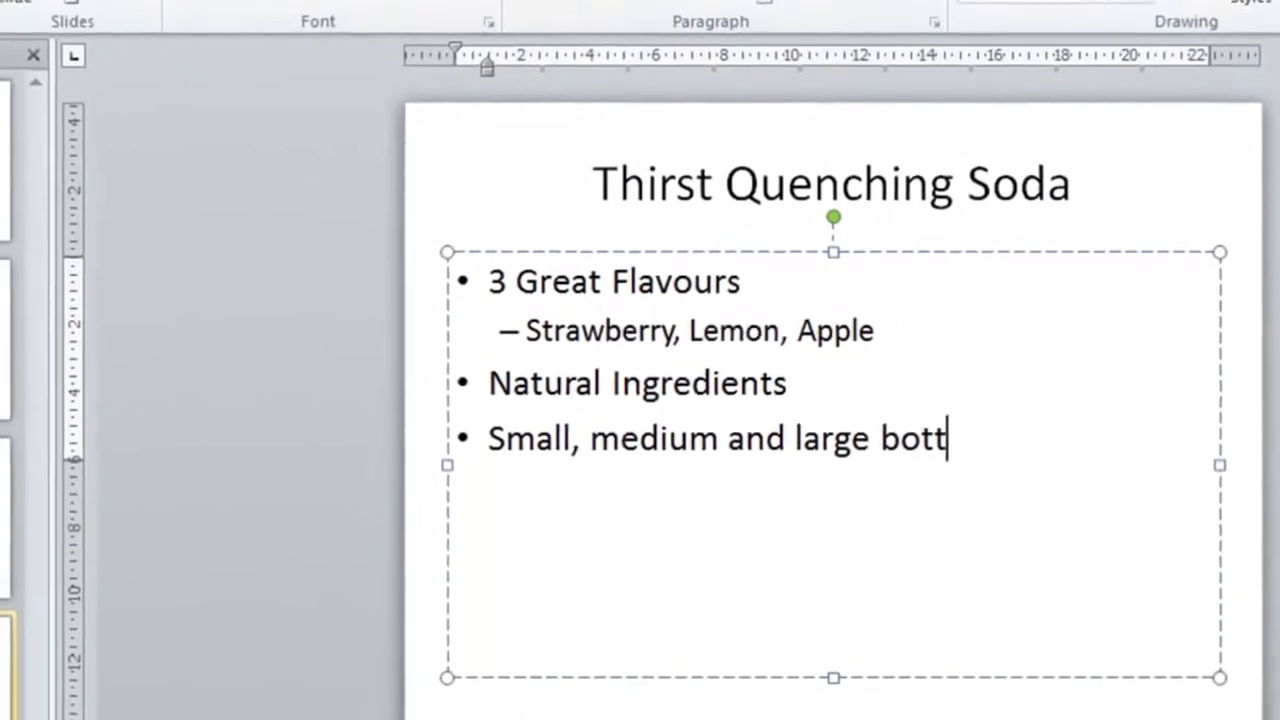
type("les")
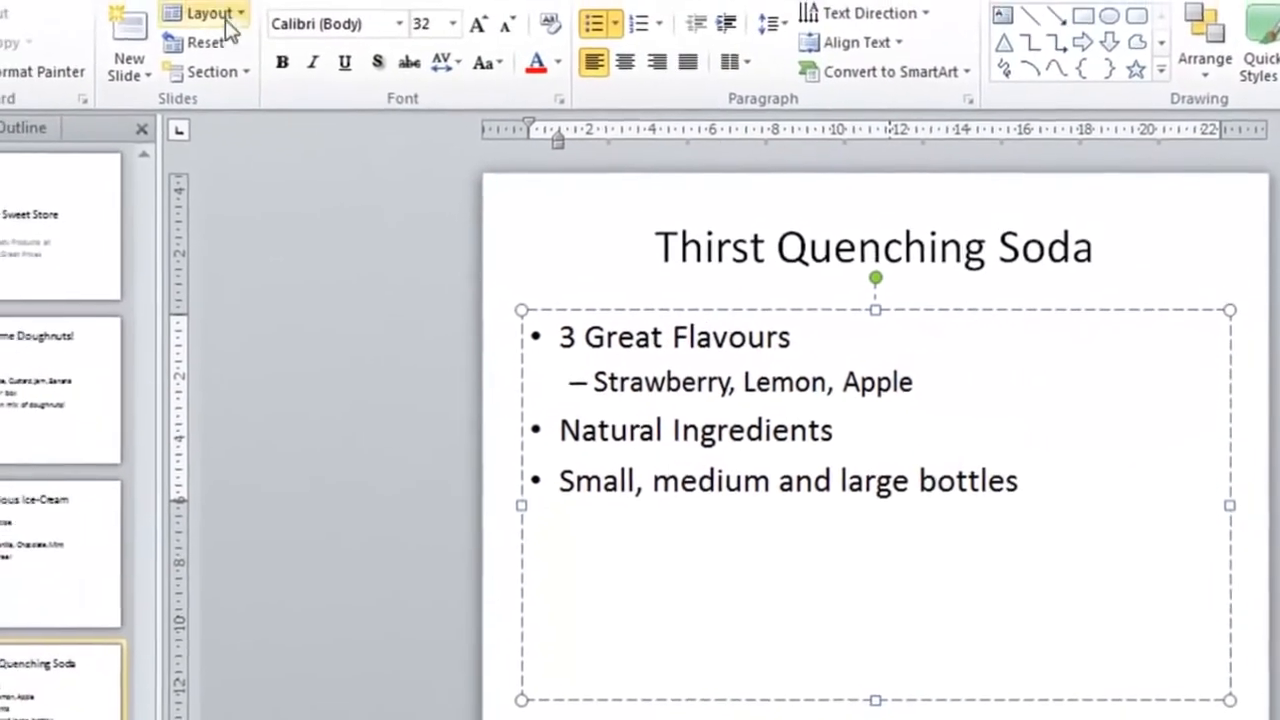
Step: Add a fifth slide after the soda slide and change its layout to Blank
left_click(129, 25)
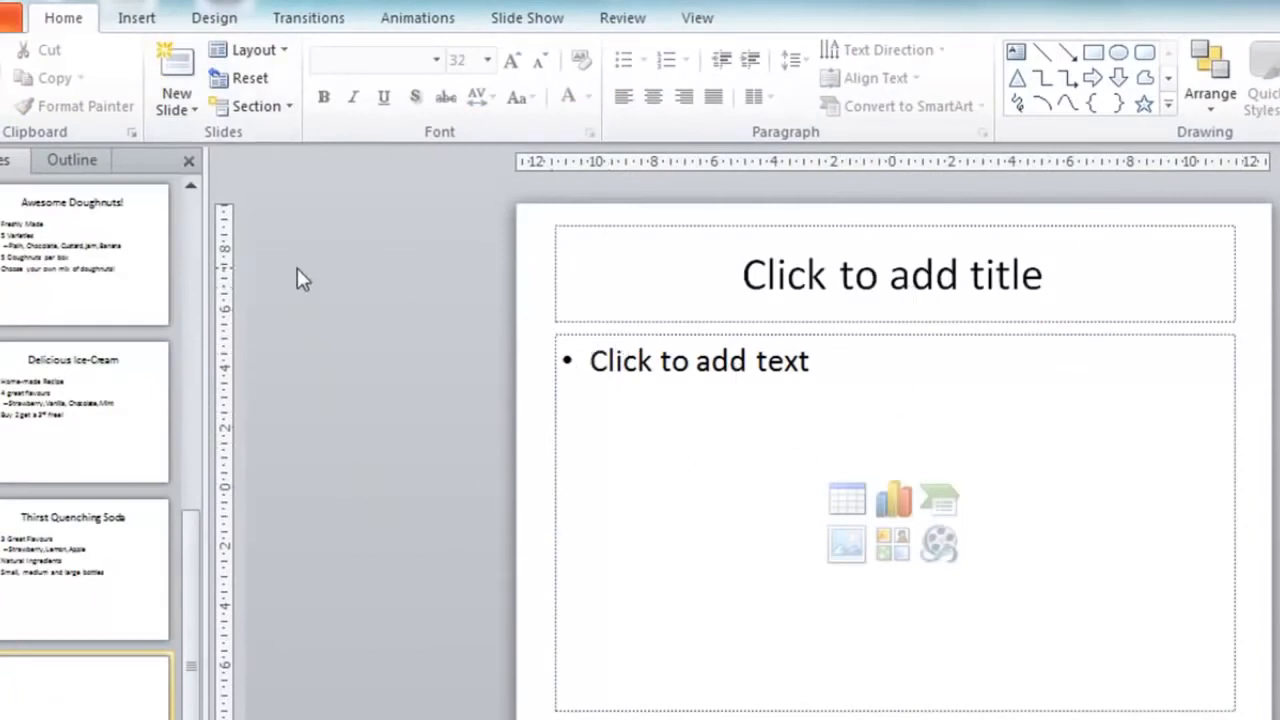
left_click(284, 57)
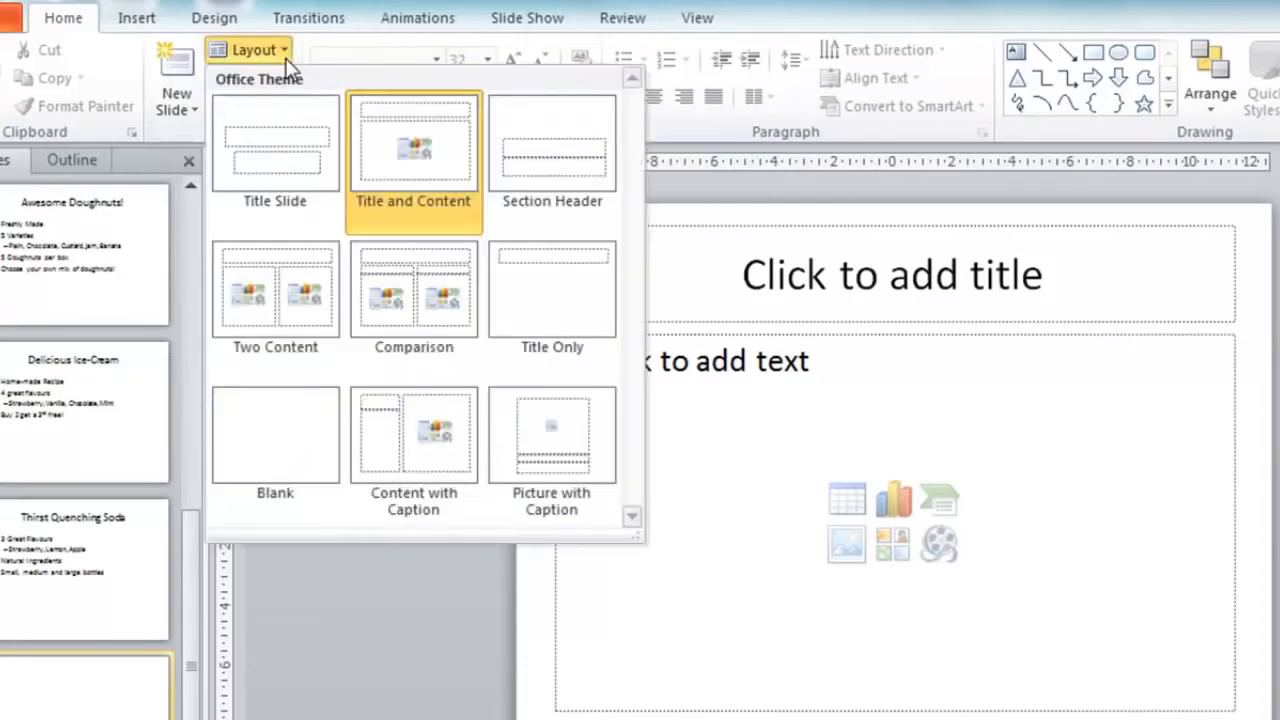
left_click(258, 435)
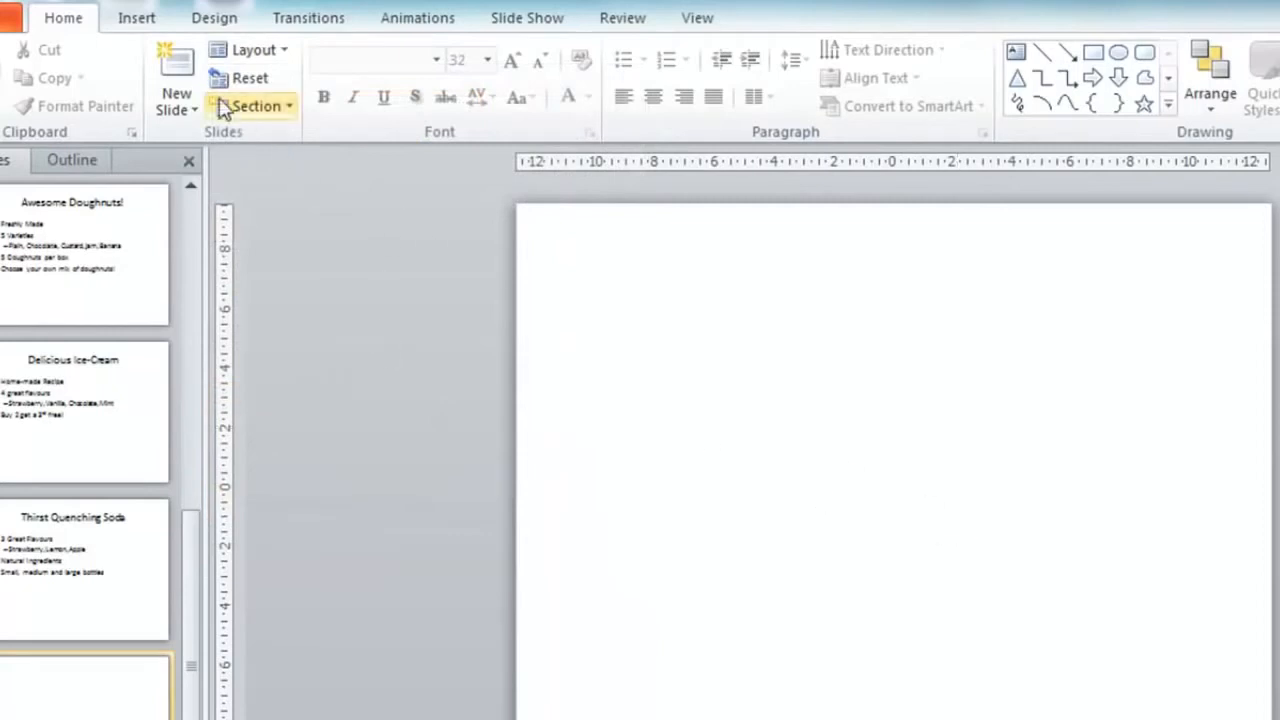
Step: Insert a text box in the upper-left area of the blank slide reading "Great Offers in Store" and "Every Day!" on two lines
left_click(136, 22)
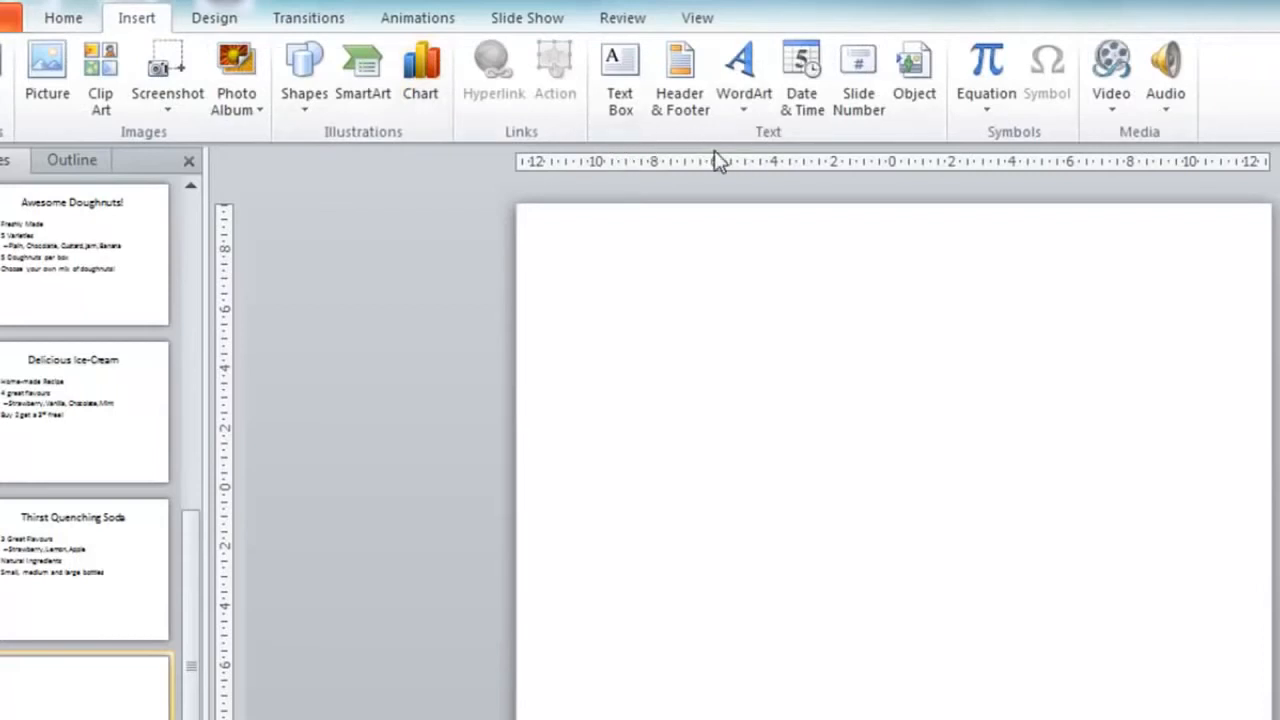
left_click(620, 78)
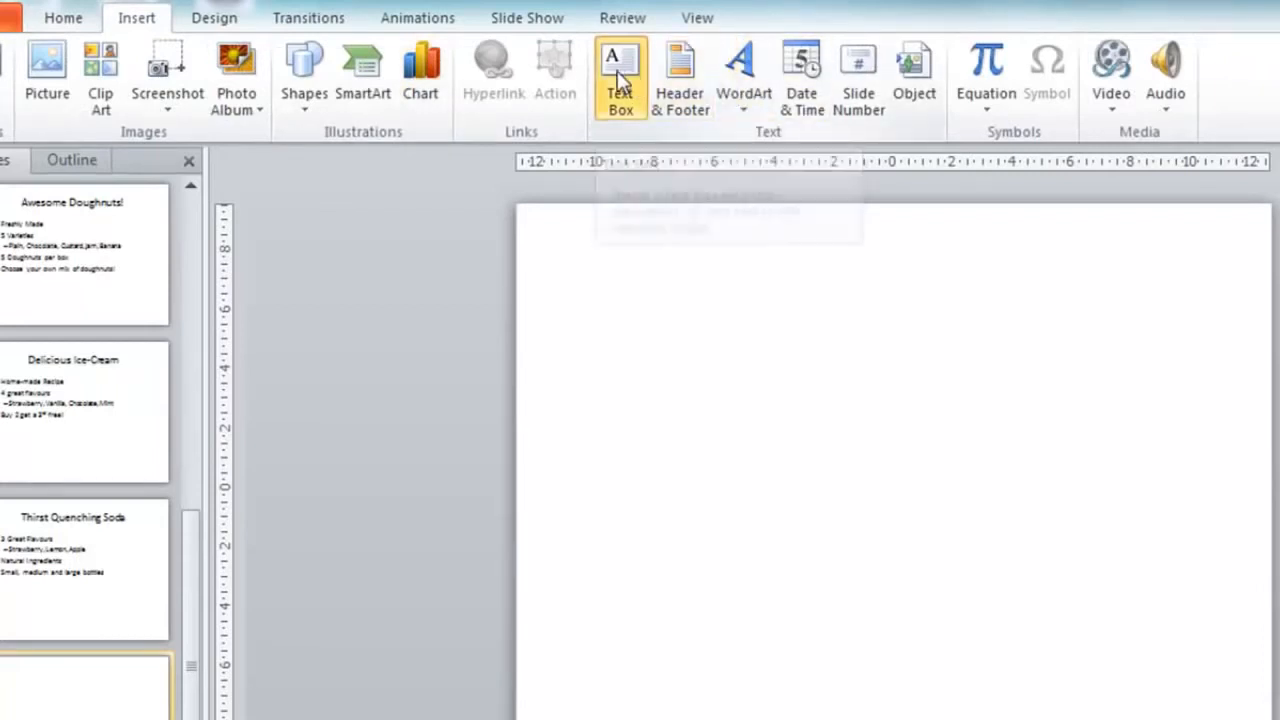
left_click(658, 357)
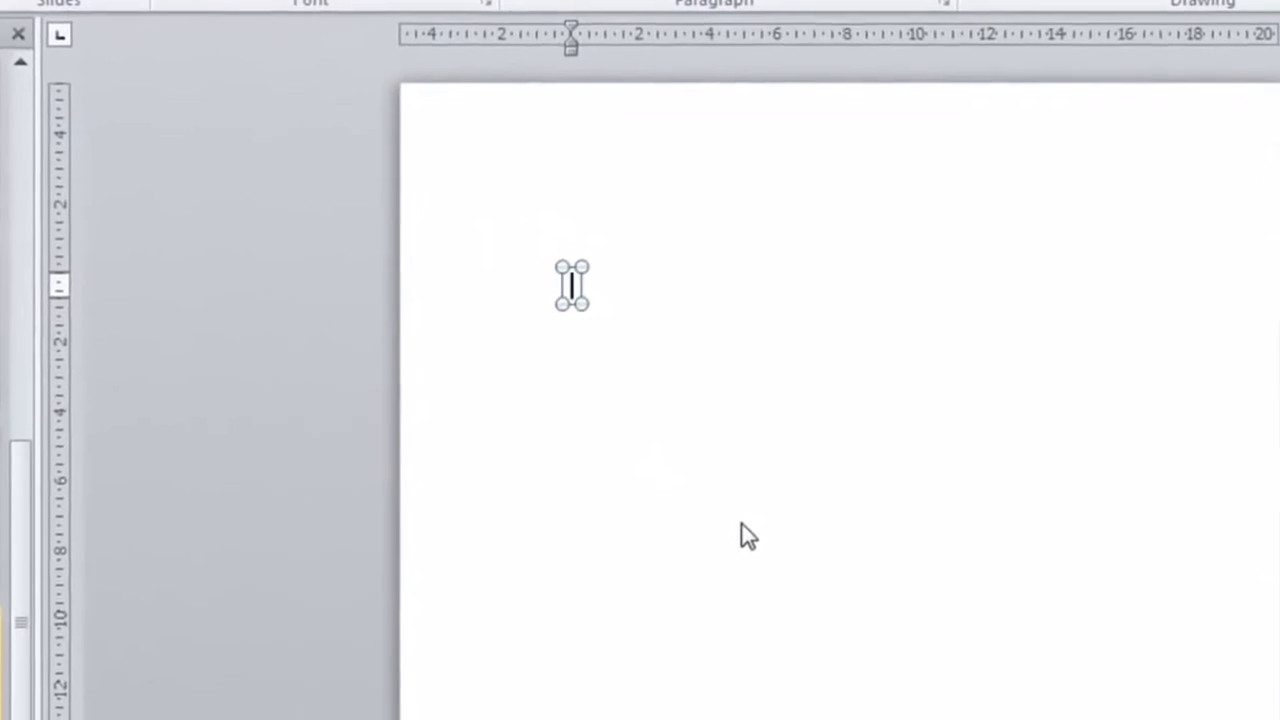
type("G")
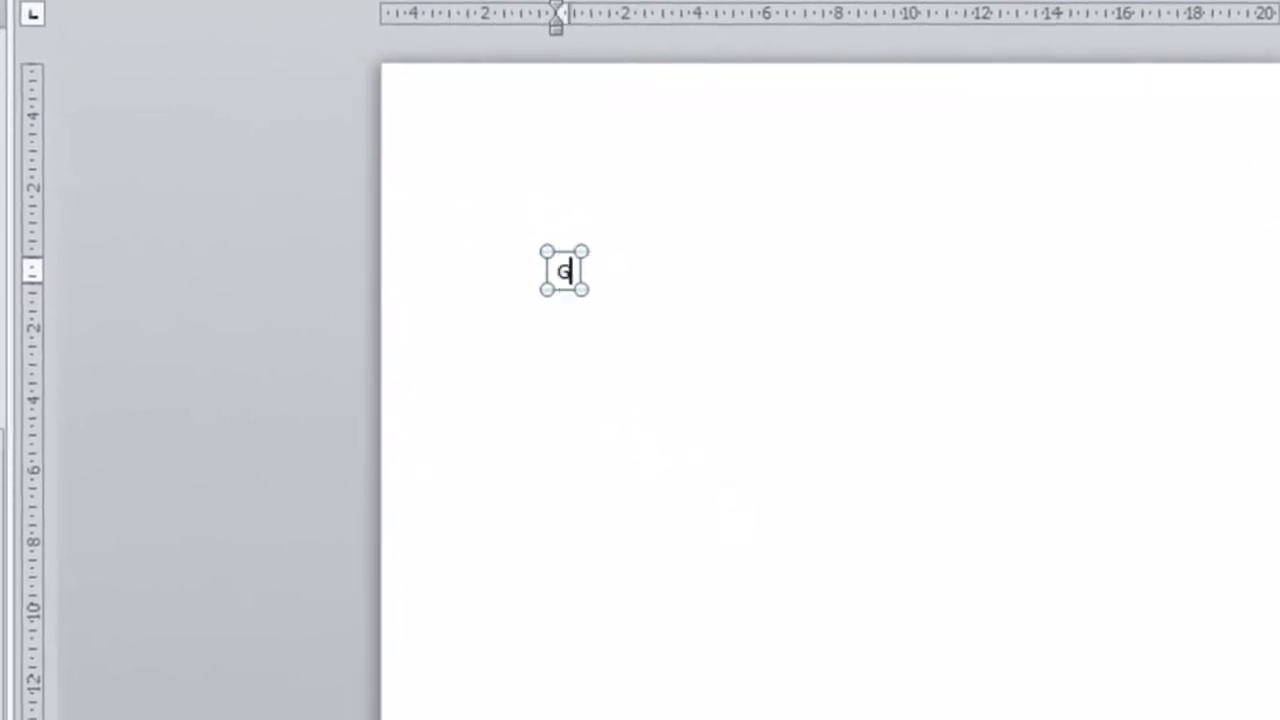
type("reat O")
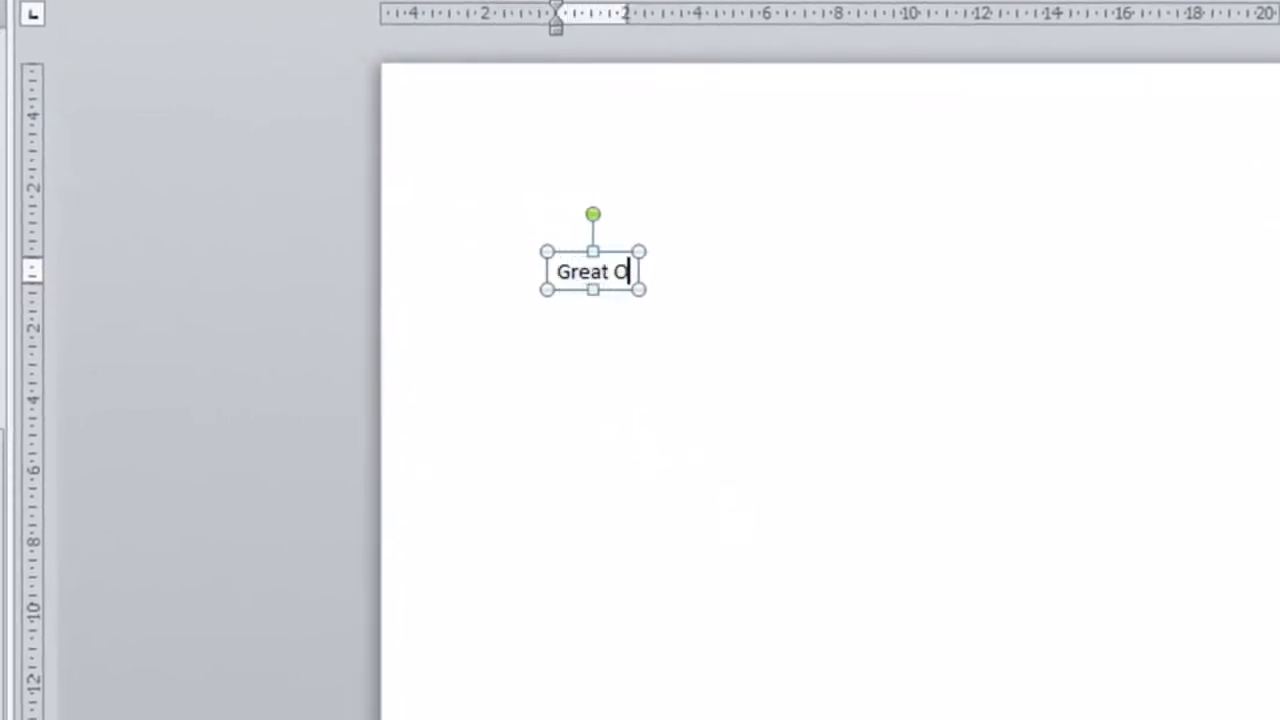
type("ffers in Stor")
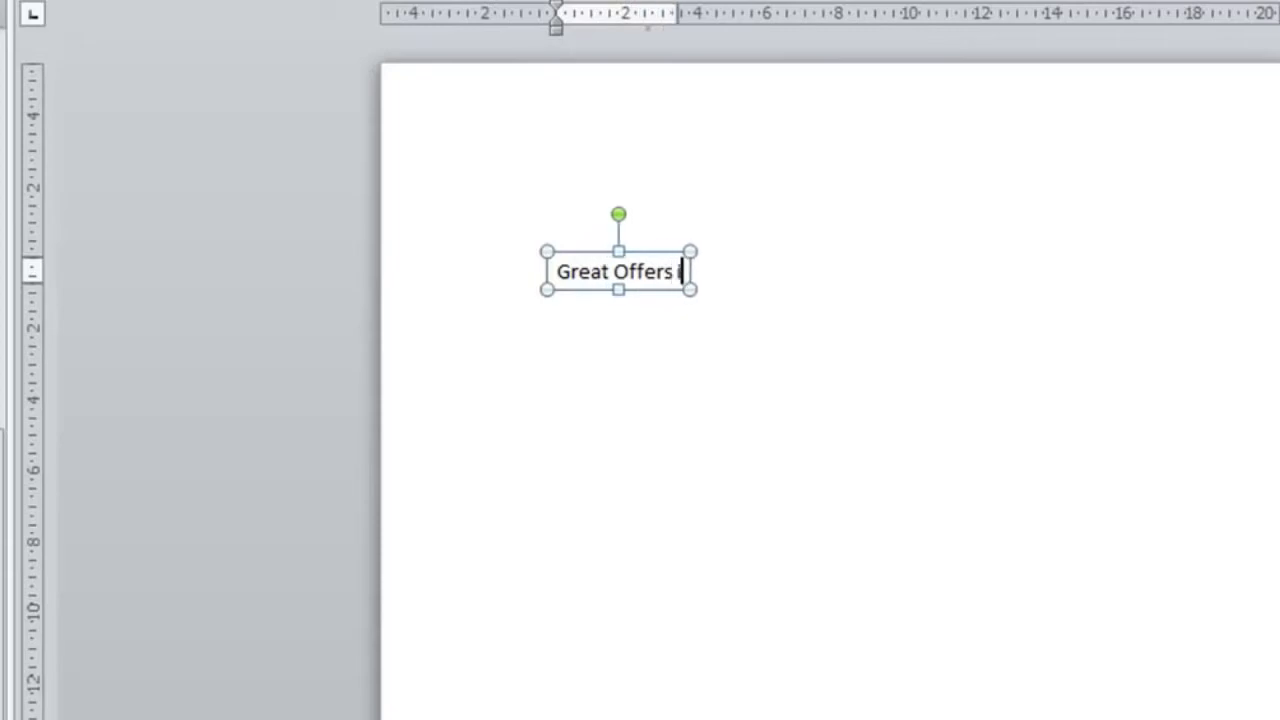
key("BackSpace")
key("BackSpace")
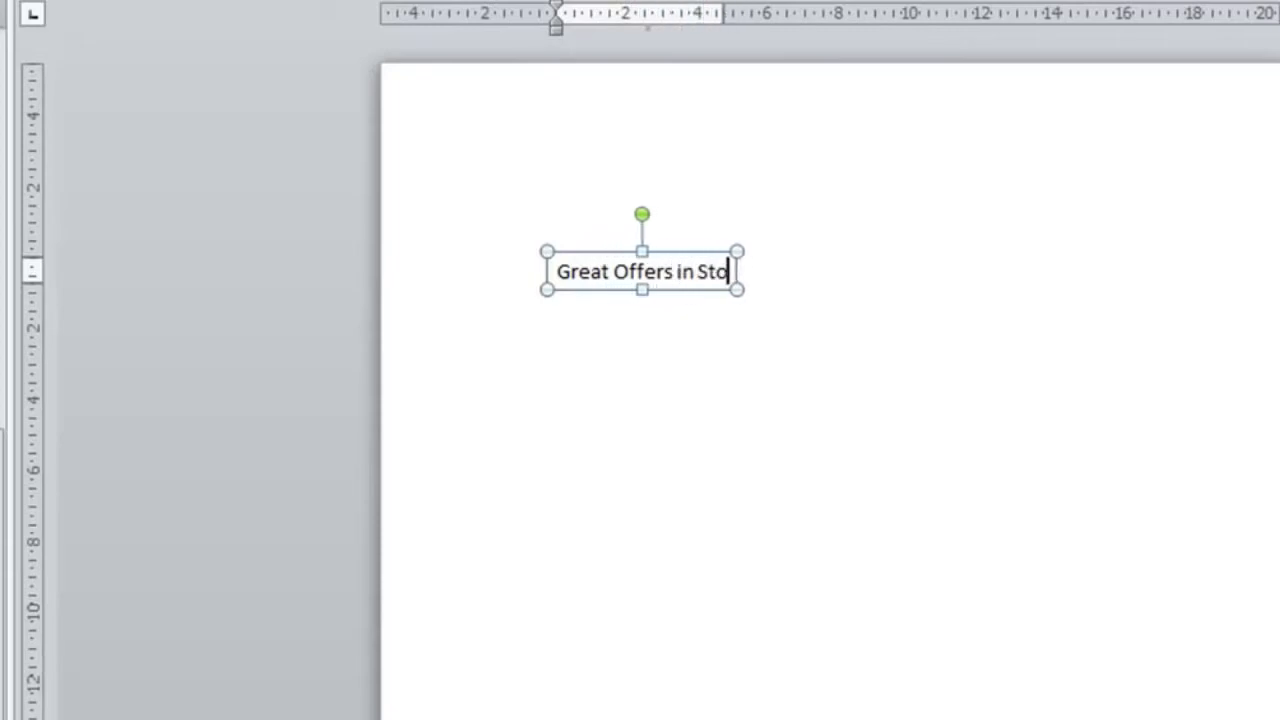
type("re")
key("Return")
type("Every Day!")
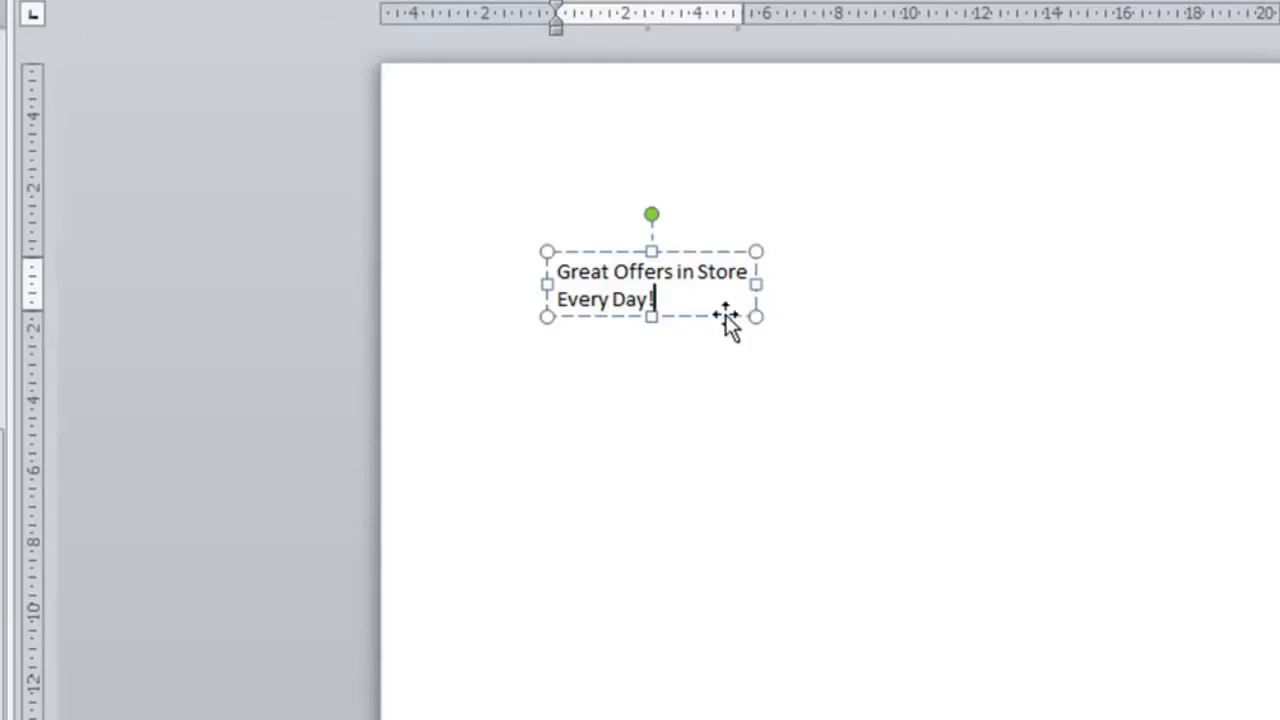
Step: Move the text box to the upper middle of the slide and try rotating it
left_click_drag(712, 324, 923, 344)
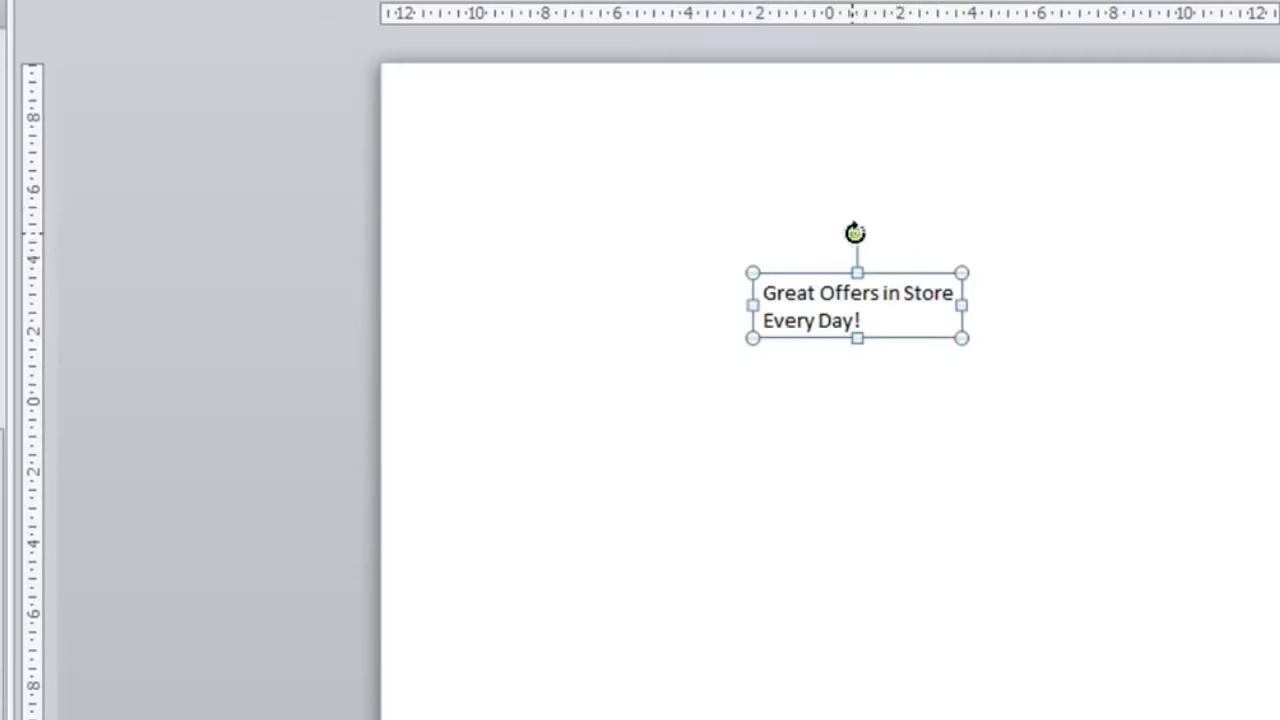
mouse_move(855, 233)
left_mouse_down()
mouse_move(889, 216)
mouse_move(799, 217)
mouse_move(866, 177)
mouse_move(886, 240)
mouse_move(840, 237)
mouse_move(858, 233)
left_mouse_up()
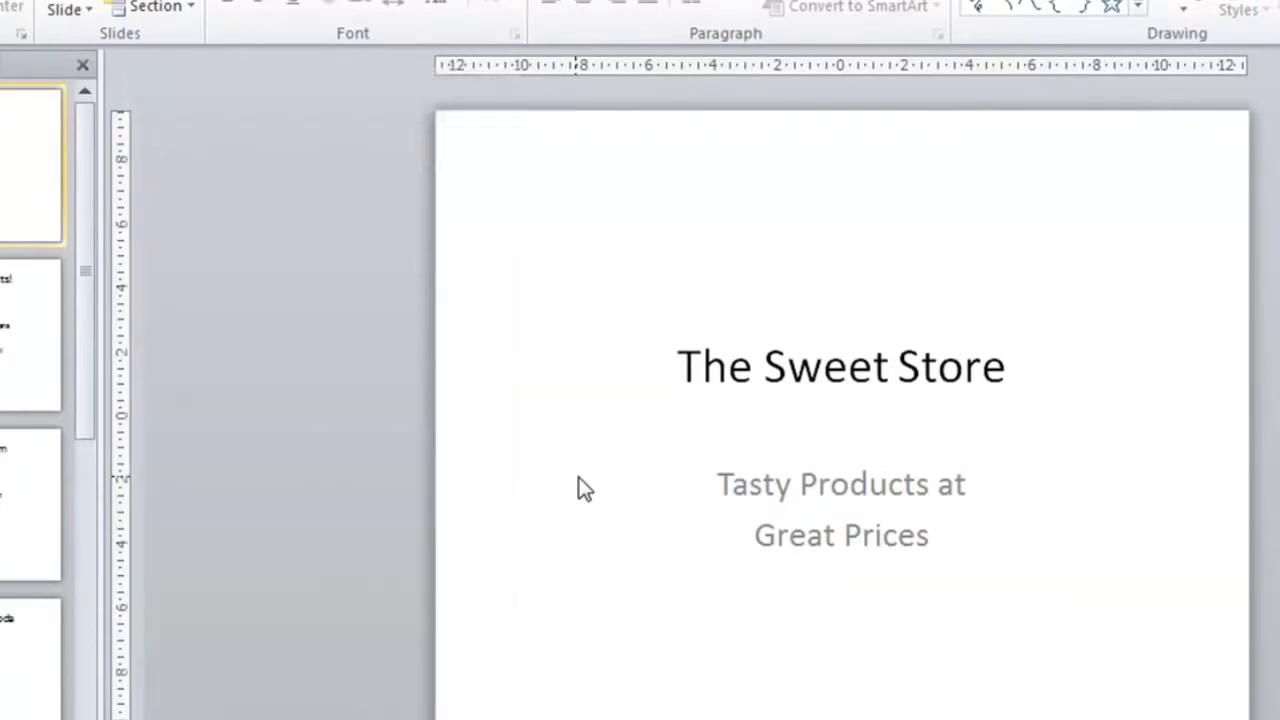
Step: Review the presentation by moving forward and back through its slides, from the title slide to the final offers slide
key("Down")
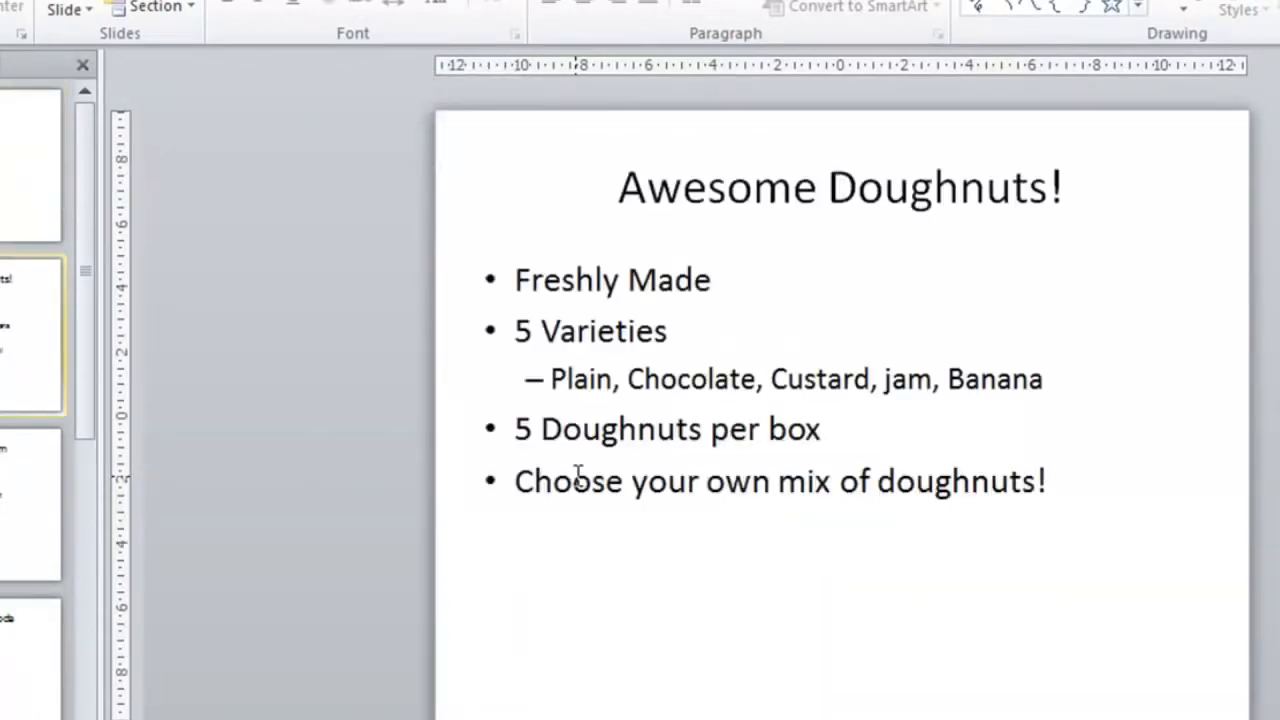
key("Down")
key("Down")
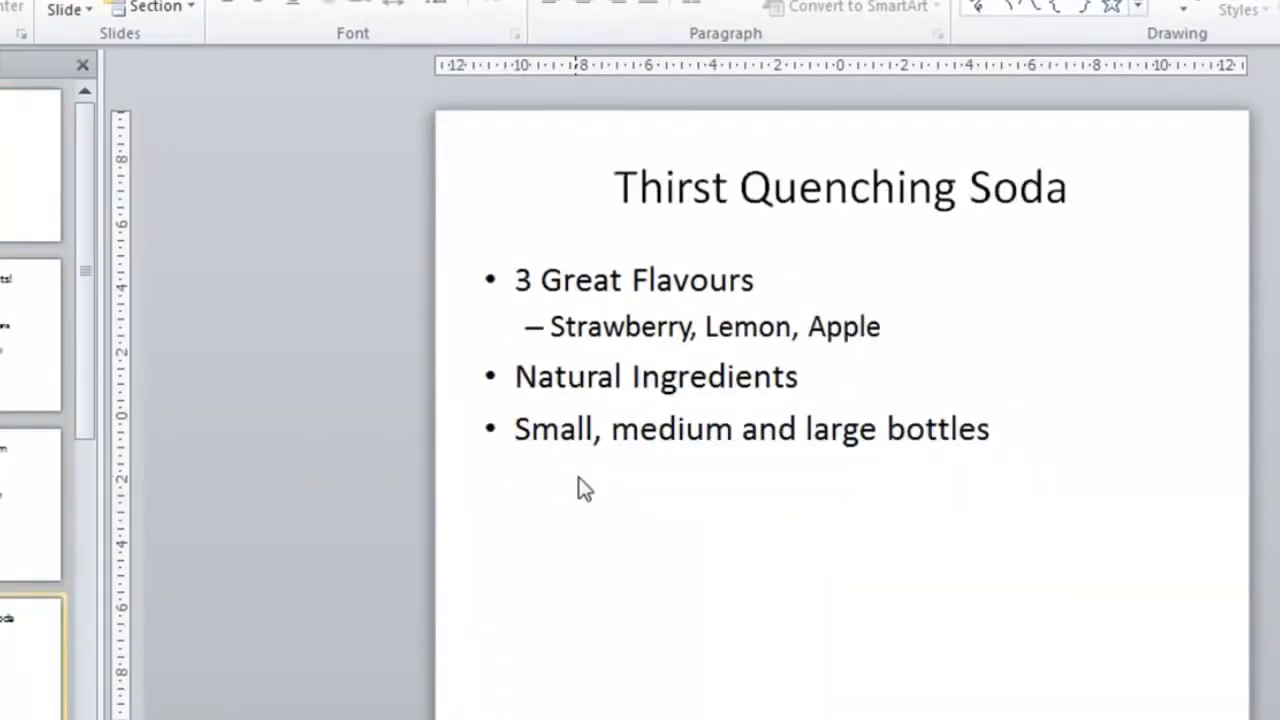
key("Down")
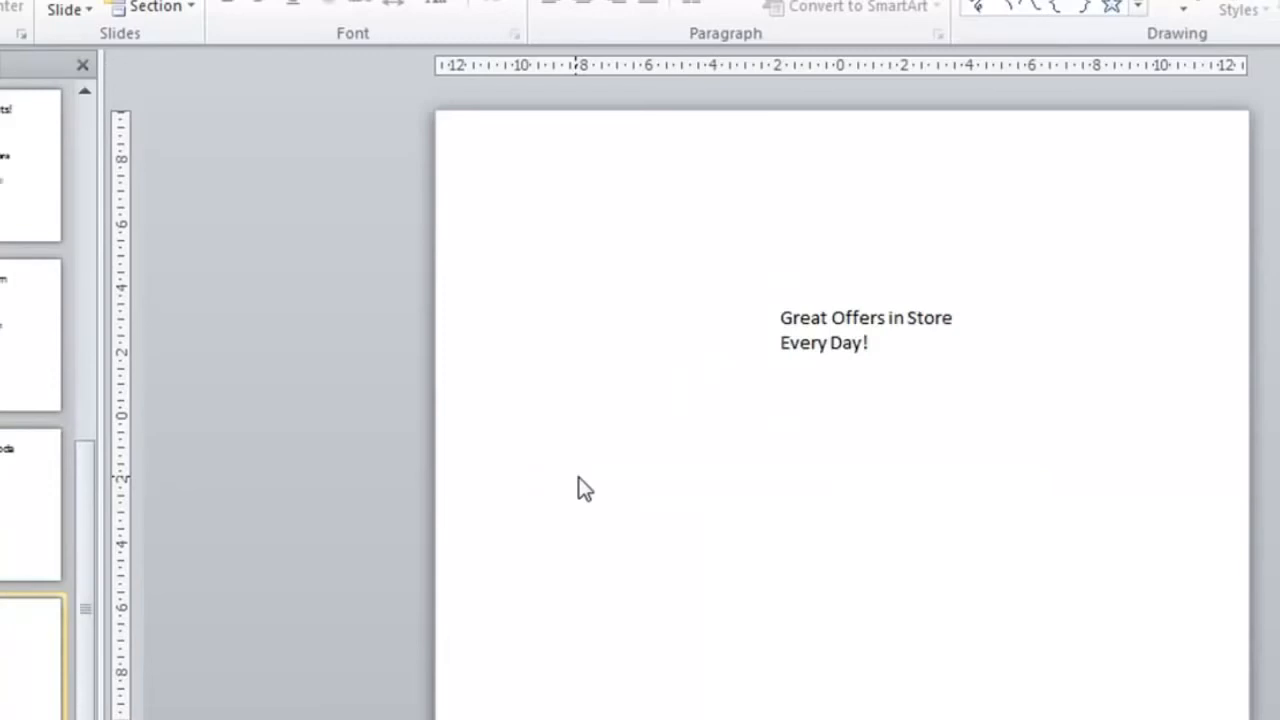
key("Up")
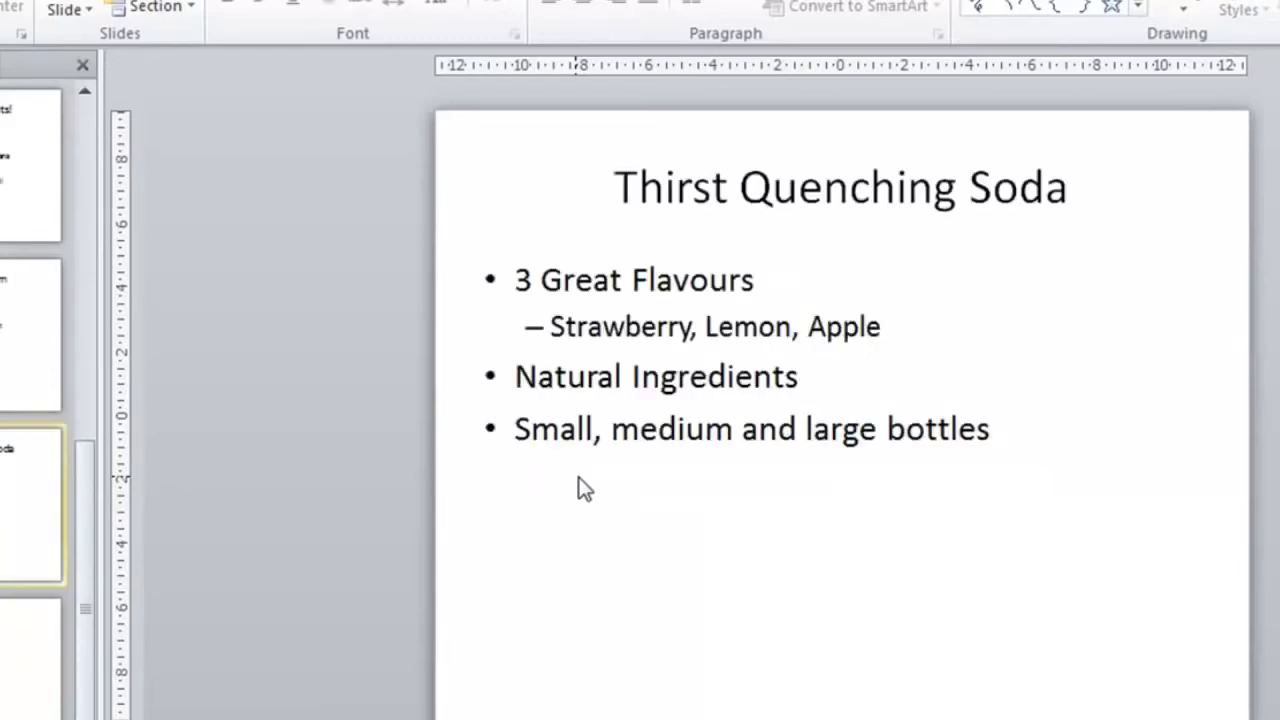
scroll(580, 486, "up", 1)
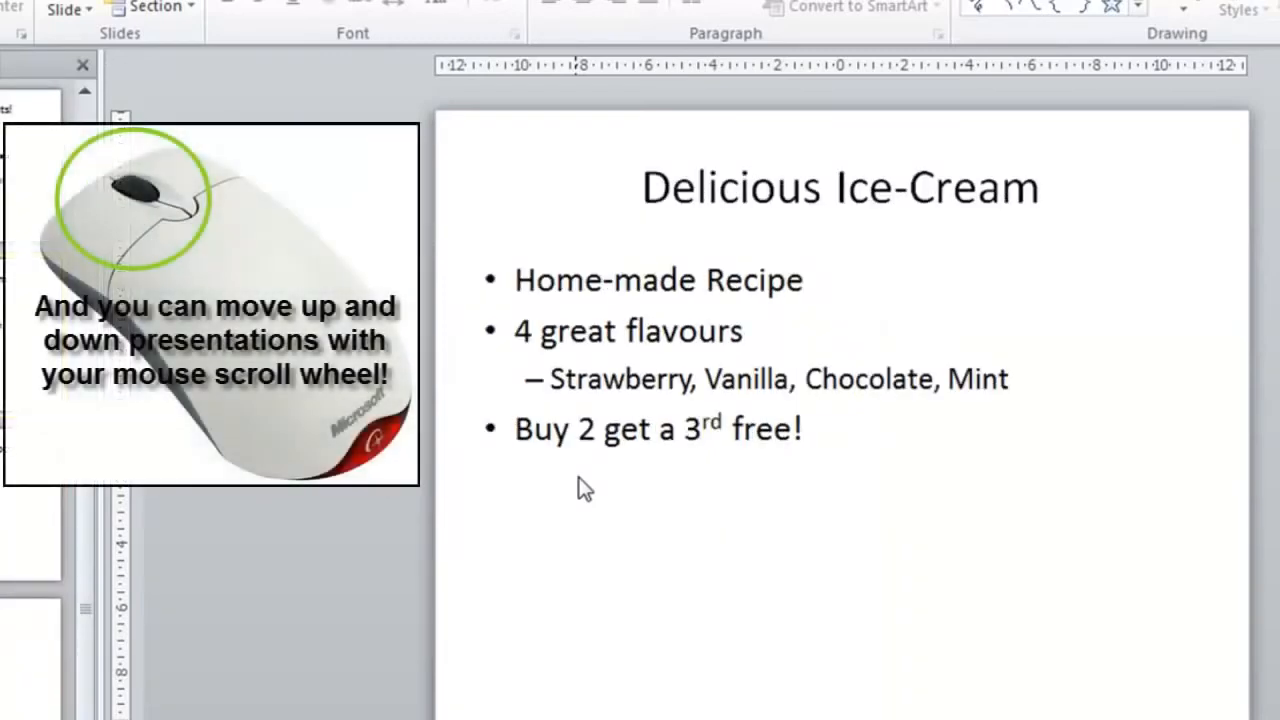
scroll(580, 486, "up", 1)
scroll(578, 475, "down", 1)
scroll(578, 475, "up", 1)
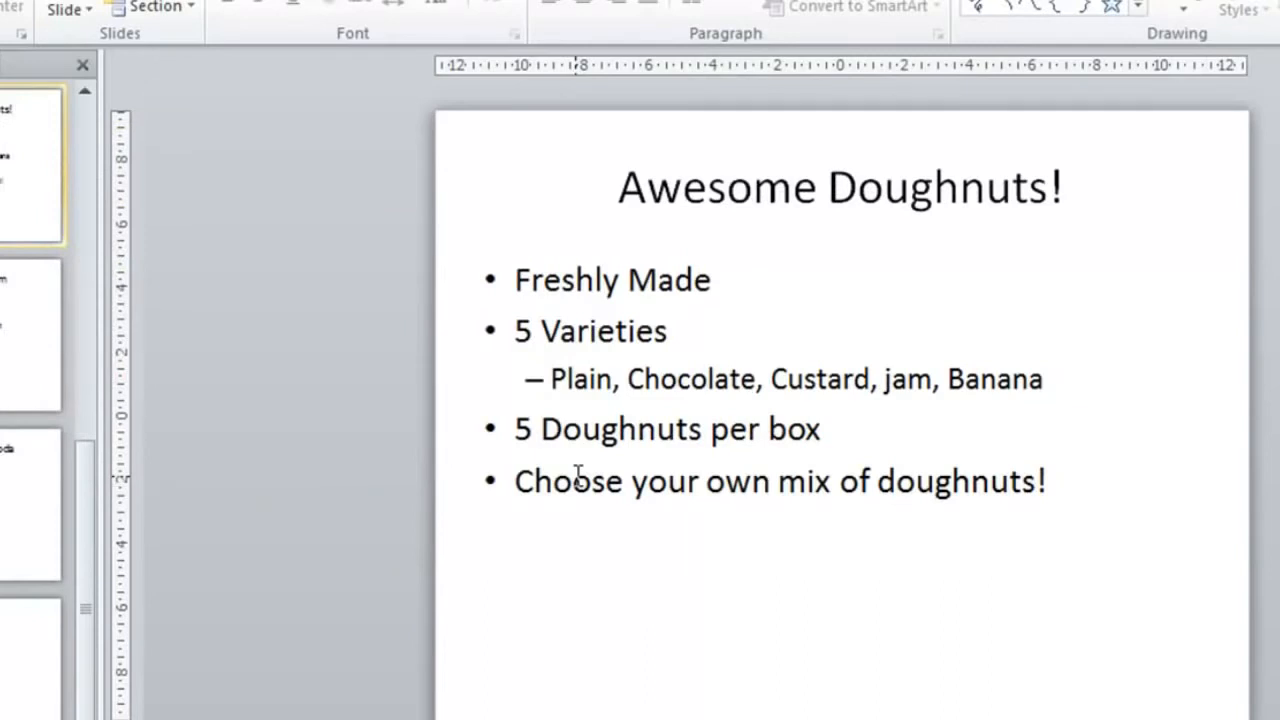
key("Page_Down")
key("Page_Down")
key("Page_Down")
key("Page_Up")
key("Page_Up")
key("Page_Up")
key("Page_Up")
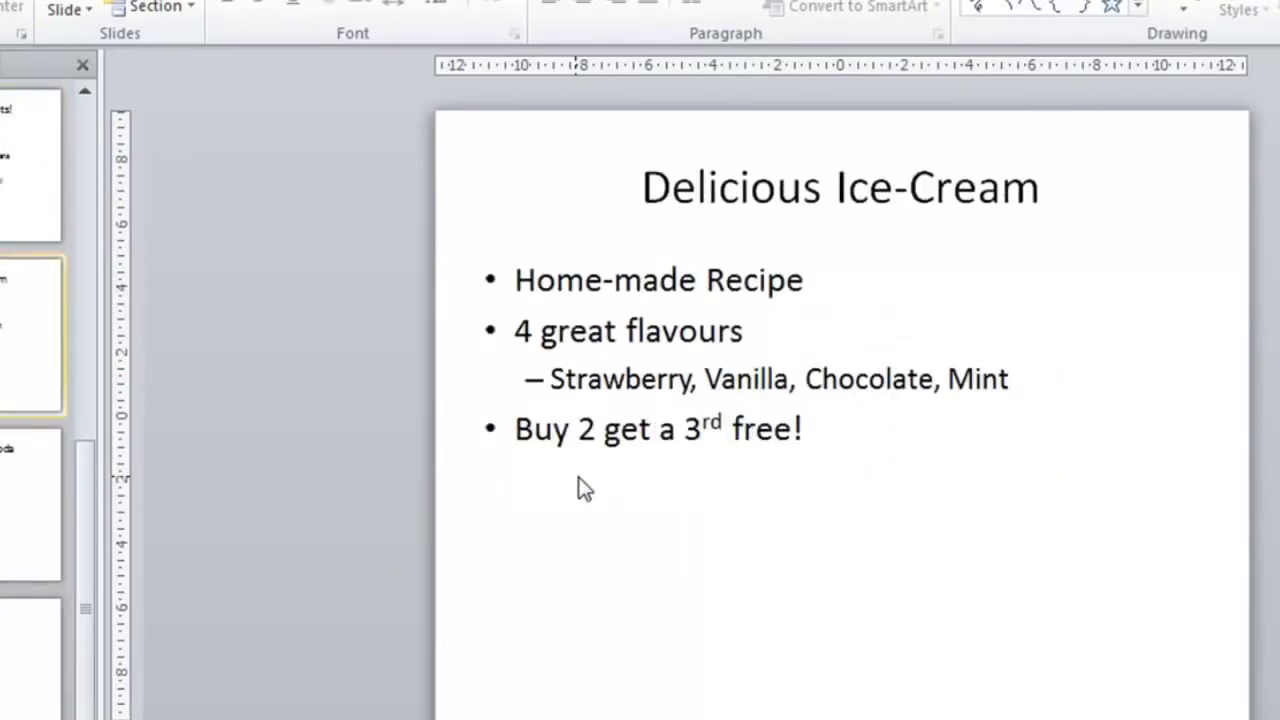